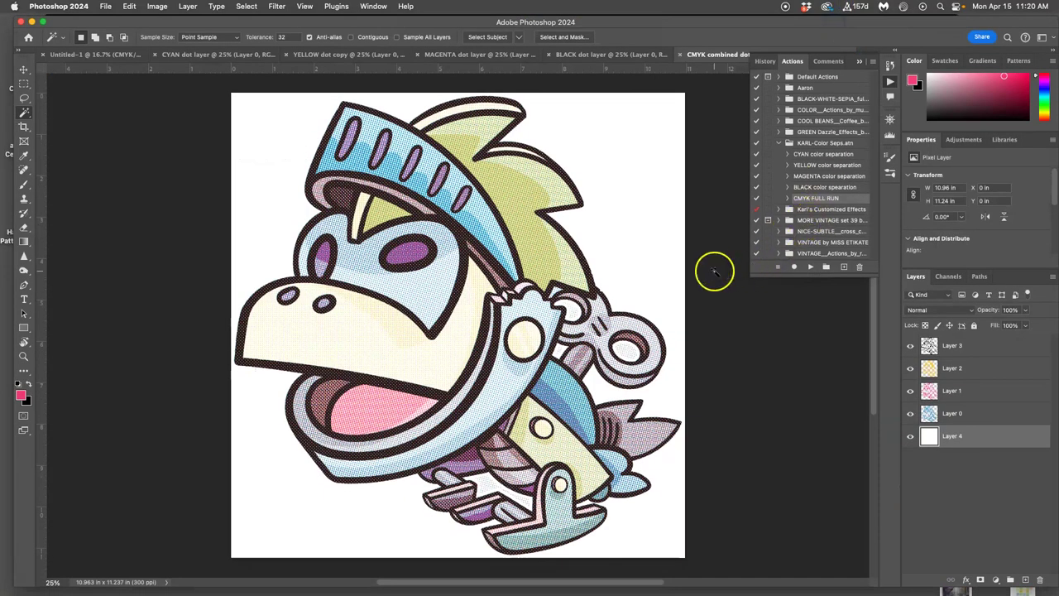
Step: View the CYAN dot layer document, then return to the pink Untitled-1 composite
{"action": "left_click", "coordinate": [195, 56]}
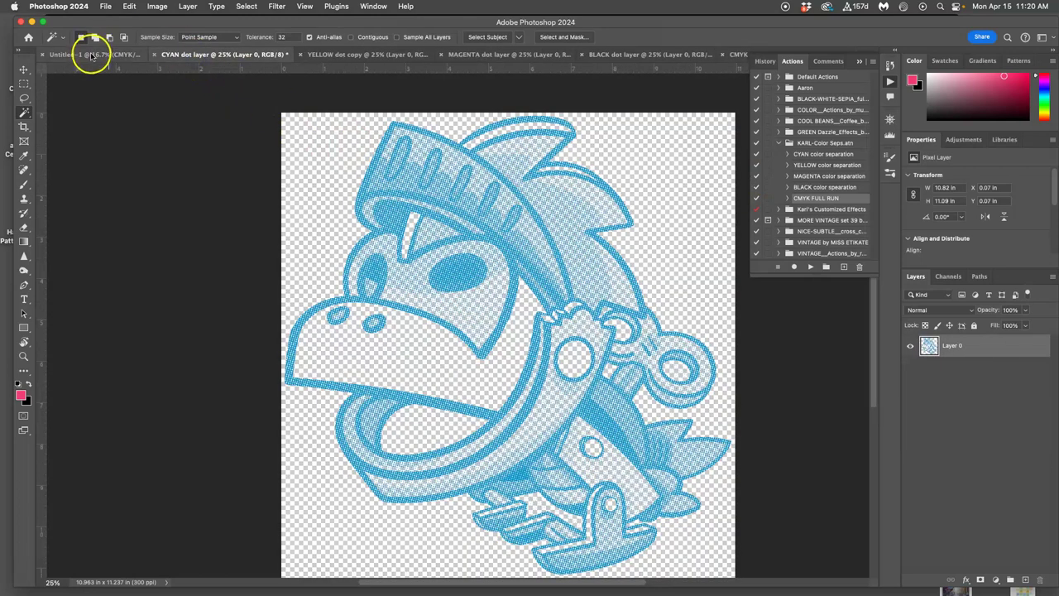
{"action": "left_click", "coordinate": [91, 54]}
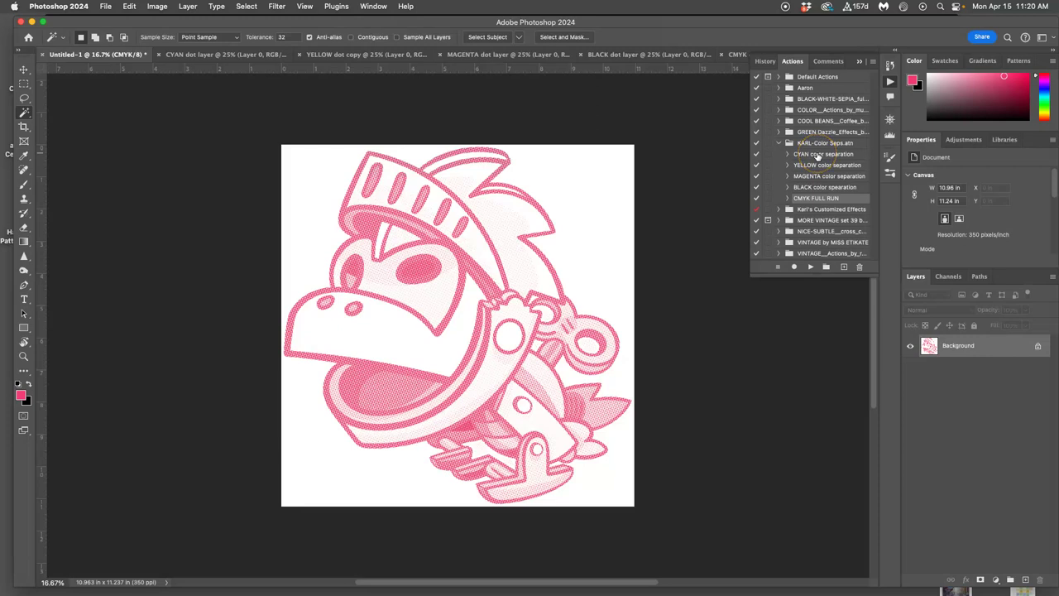
Step: Browse Downloads for the KARL-Color Seps.atn actions file via Load Actions, then cancel
{"action": "left_click", "coordinate": [778, 143]}
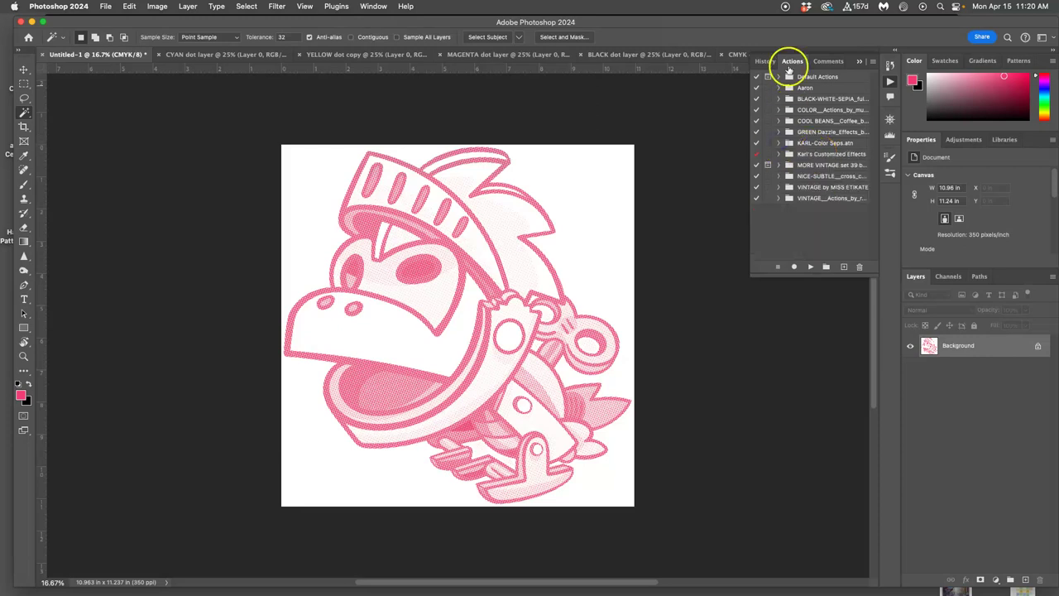
{"action": "left_click", "coordinate": [872, 61]}
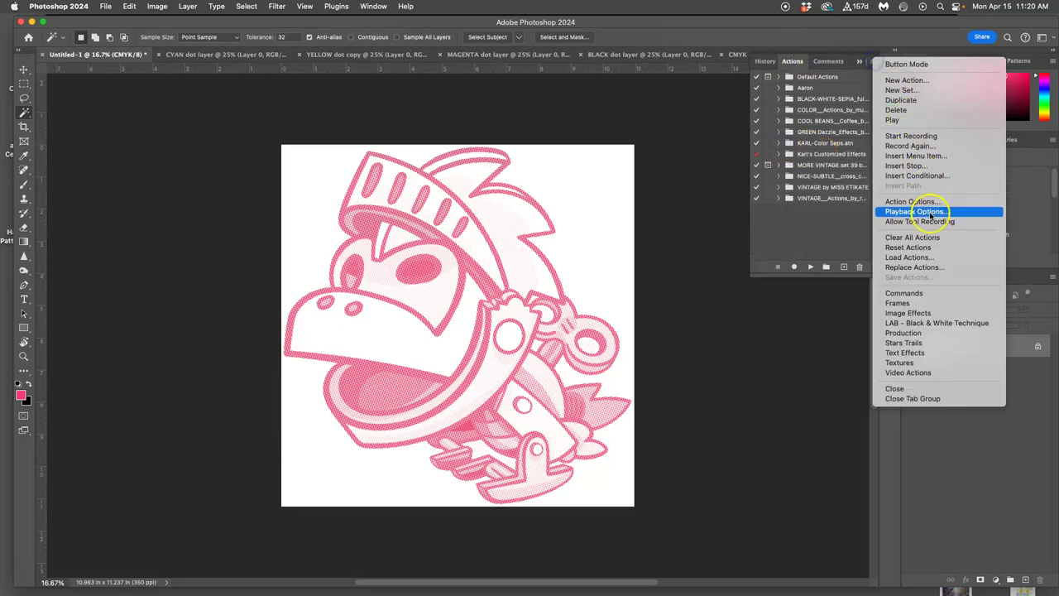
{"action": "left_click", "coordinate": [910, 257]}
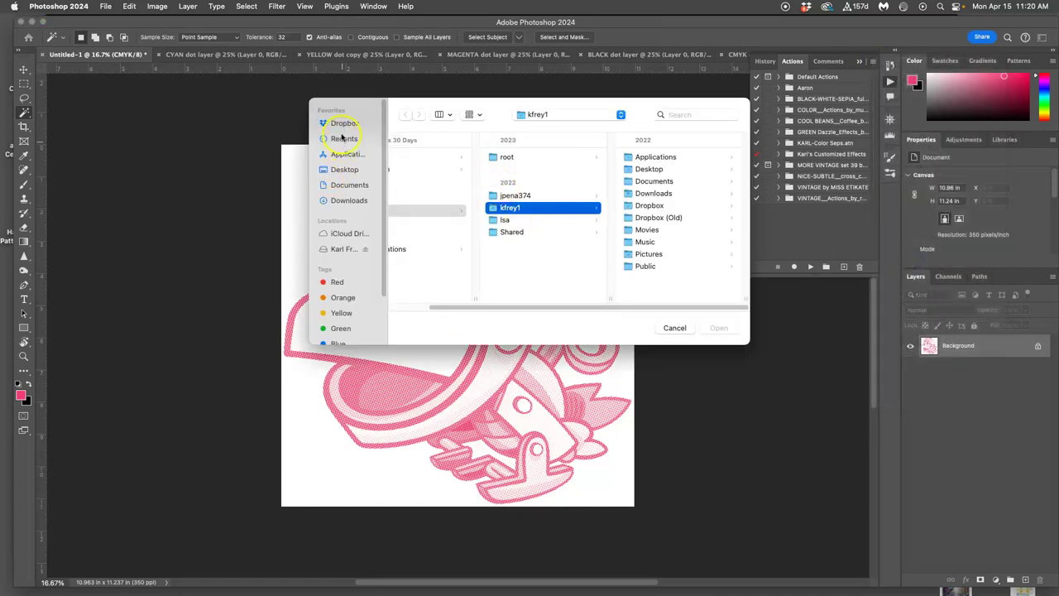
{"action": "left_click", "coordinate": [346, 202]}
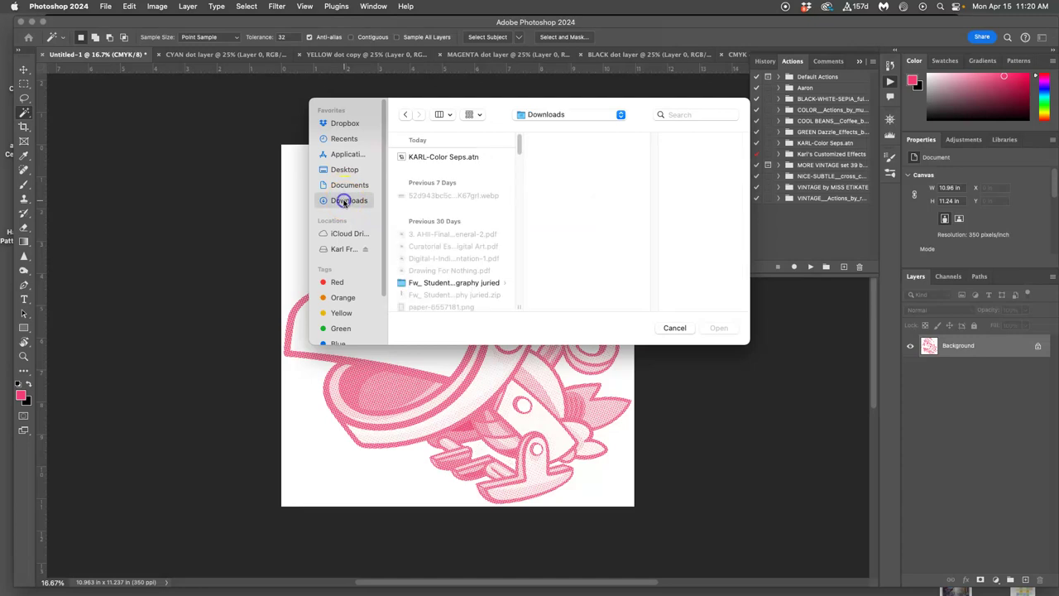
{"action": "left_click", "coordinate": [444, 158]}
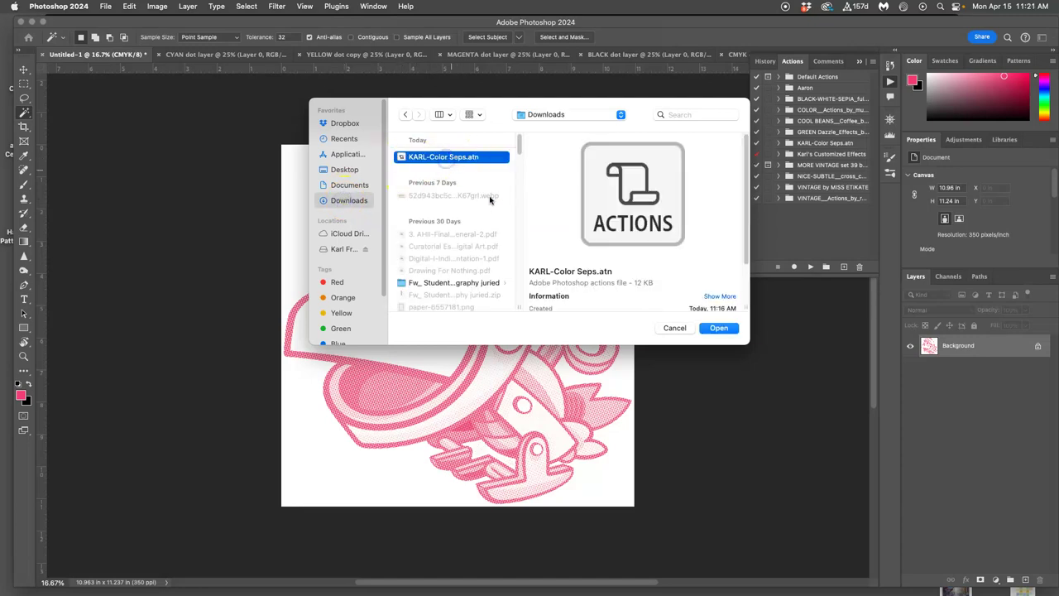
{"action": "left_click", "coordinate": [674, 328]}
Step: Expand the KARL-Color Seps.atn set and select its CMYK FULL RUN action
{"action": "left_click", "coordinate": [824, 143]}
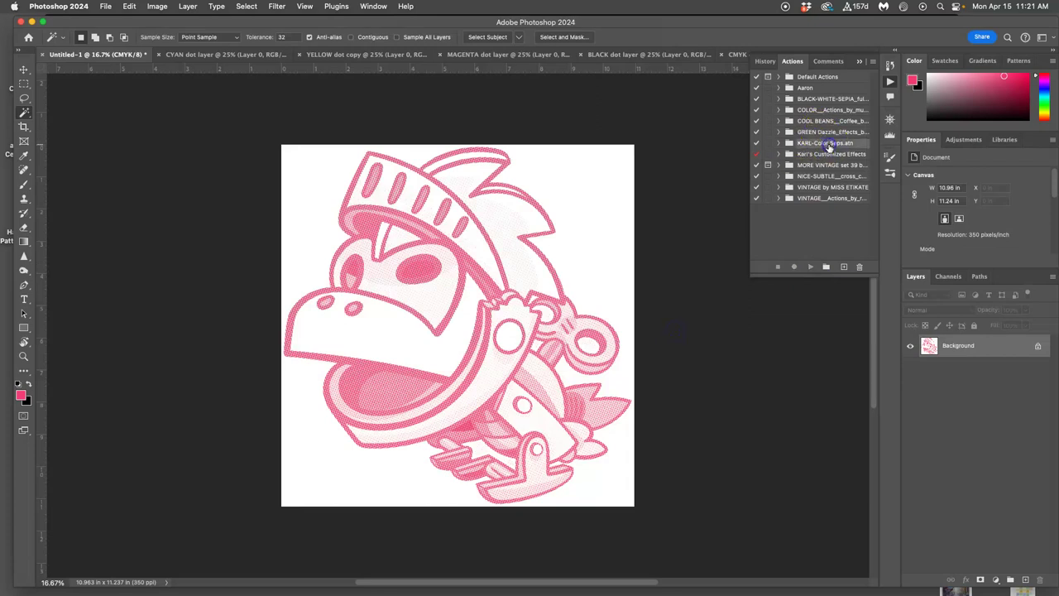
{"action": "left_click", "coordinate": [777, 143]}
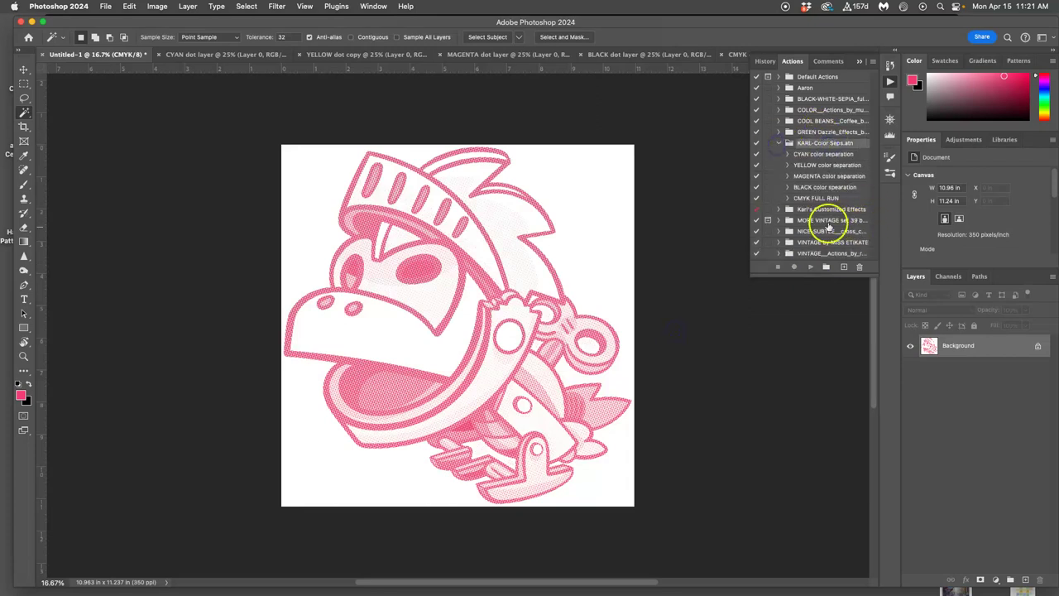
{"action": "left_click", "coordinate": [804, 199]}
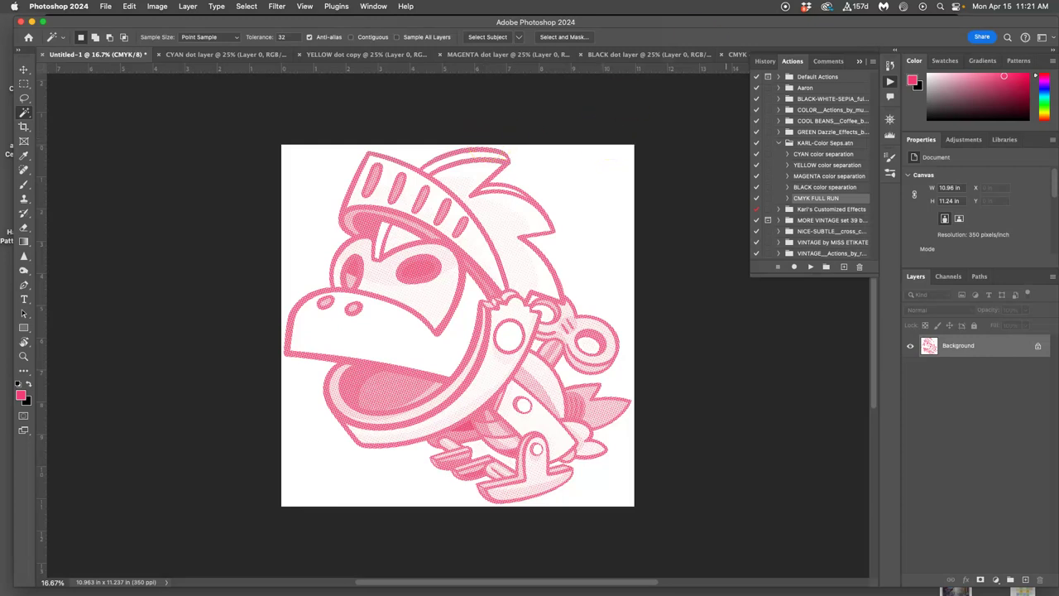
Step: In the CMYK combined dot layers document, toggle layer visibility to check each colour plate
{"action": "left_click", "coordinate": [859, 62]}
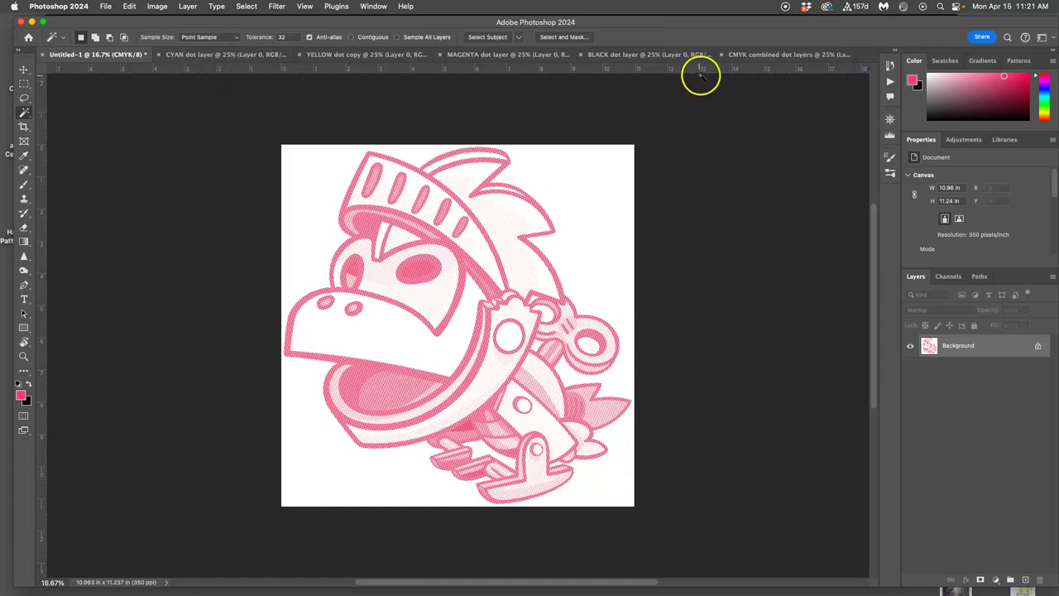
{"action": "left_click", "coordinate": [754, 62]}
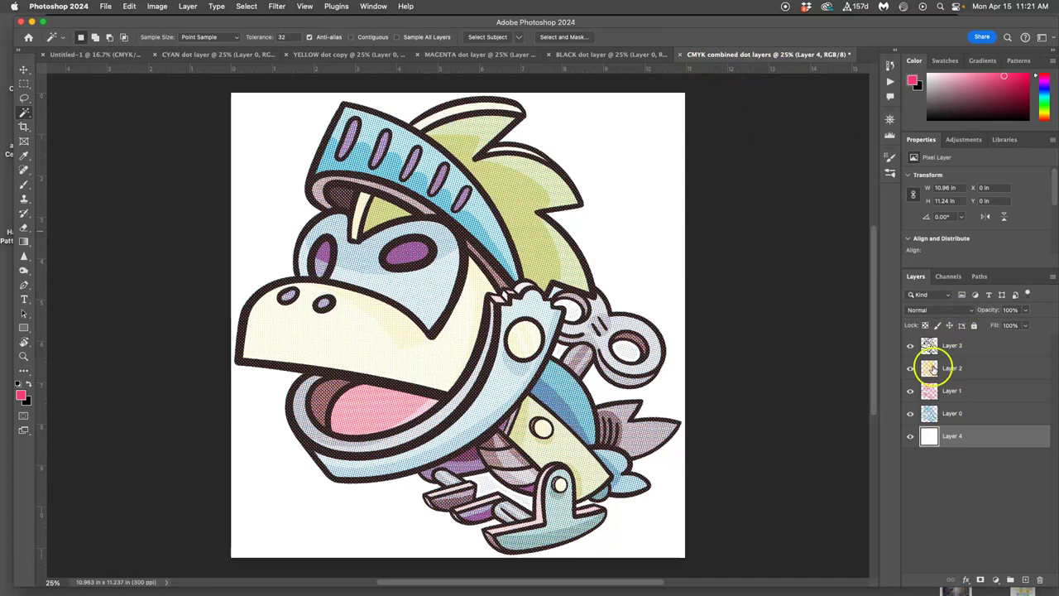
{"action": "left_click", "coordinate": [911, 437]}
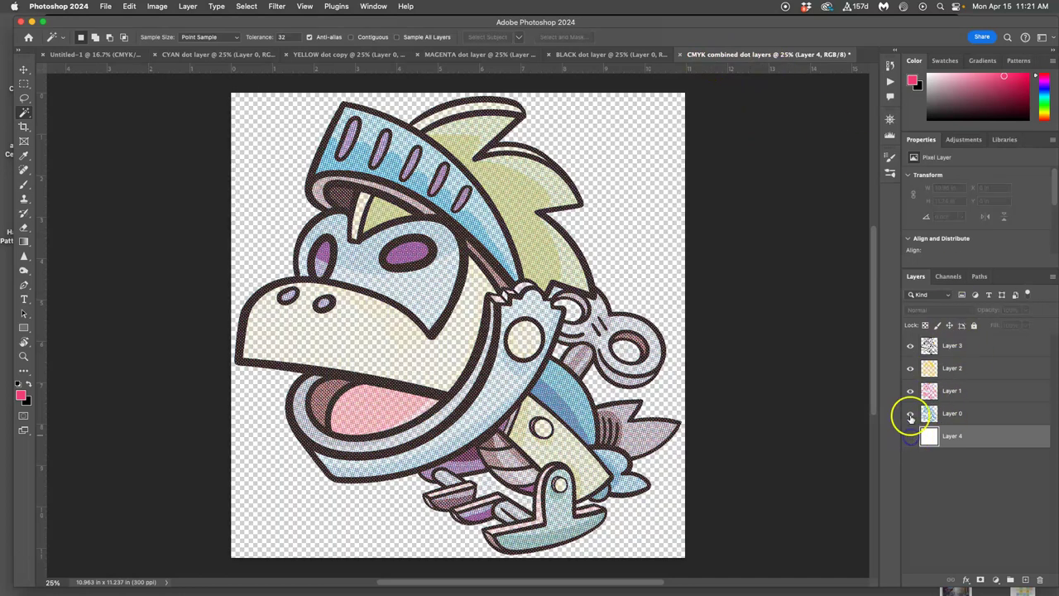
{"action": "left_click", "coordinate": [910, 391]}
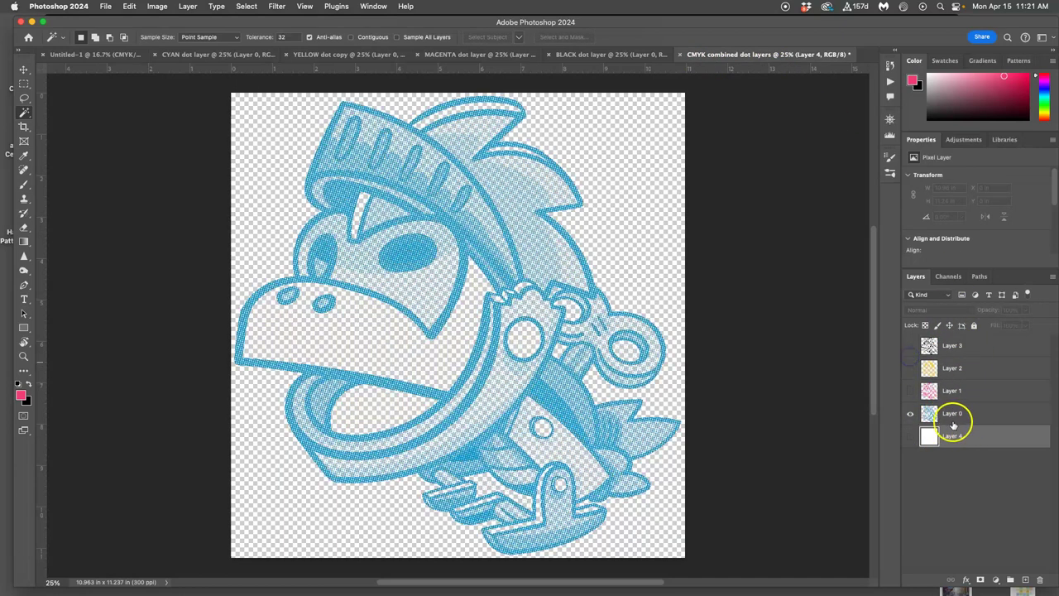
{"action": "left_click", "coordinate": [910, 391]}
{"action": "left_click", "coordinate": [909, 369]}
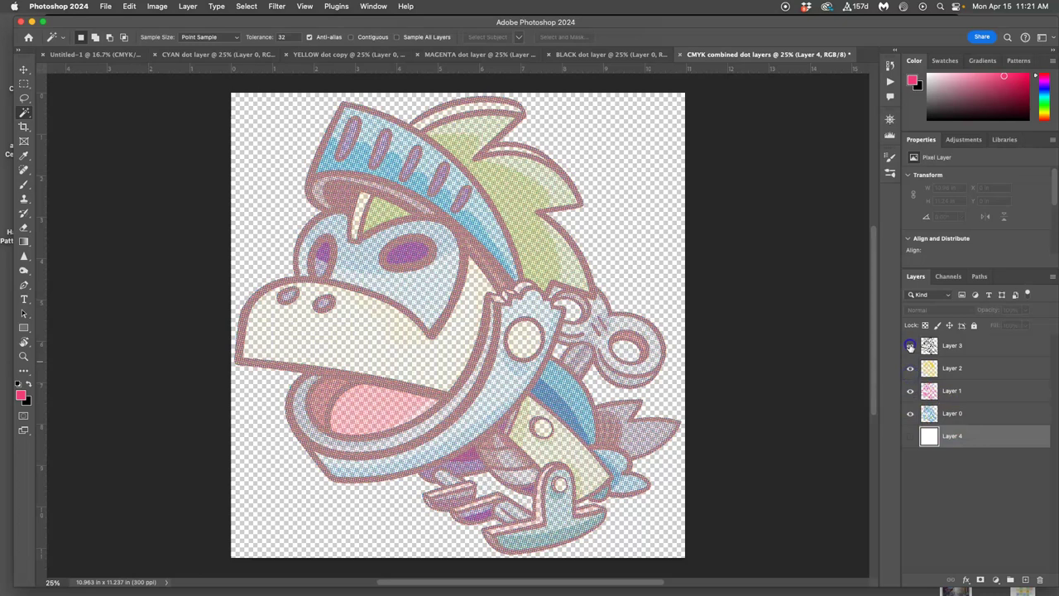
{"action": "left_click", "coordinate": [909, 347]}
{"action": "left_click", "coordinate": [911, 437]}
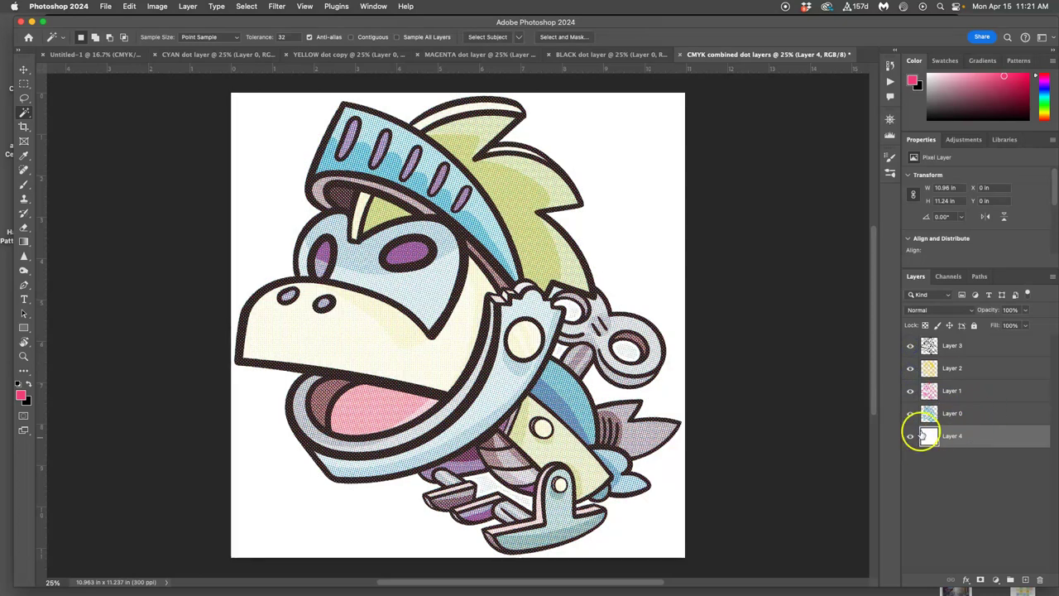
Step: Group Layers 0 through 3 into Group 1
{"action": "left_click", "coordinate": [953, 413]}
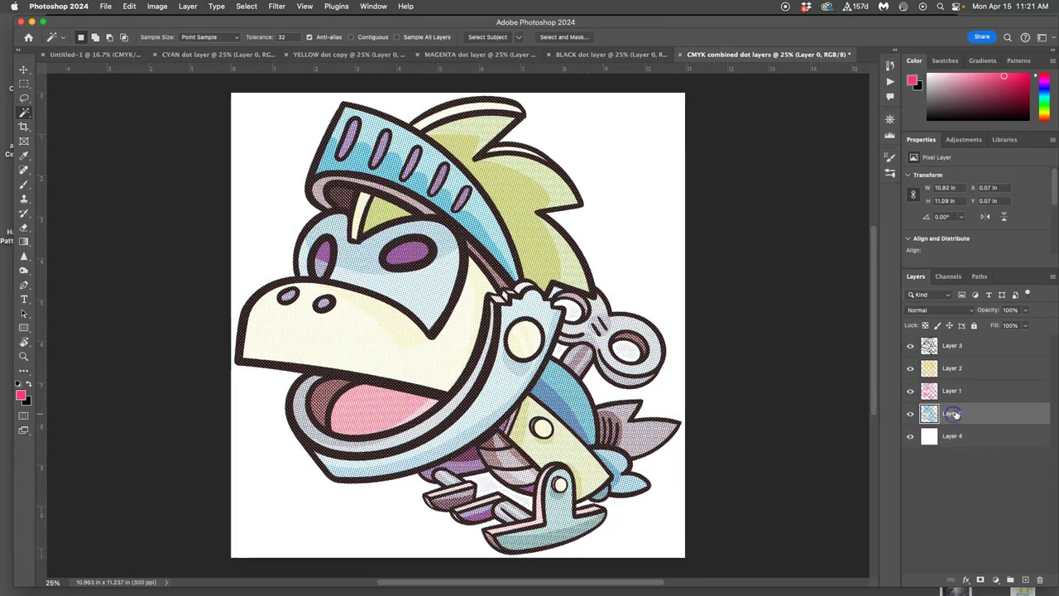
{"action": "left_click", "coordinate": [969, 348], "text": "shift"}
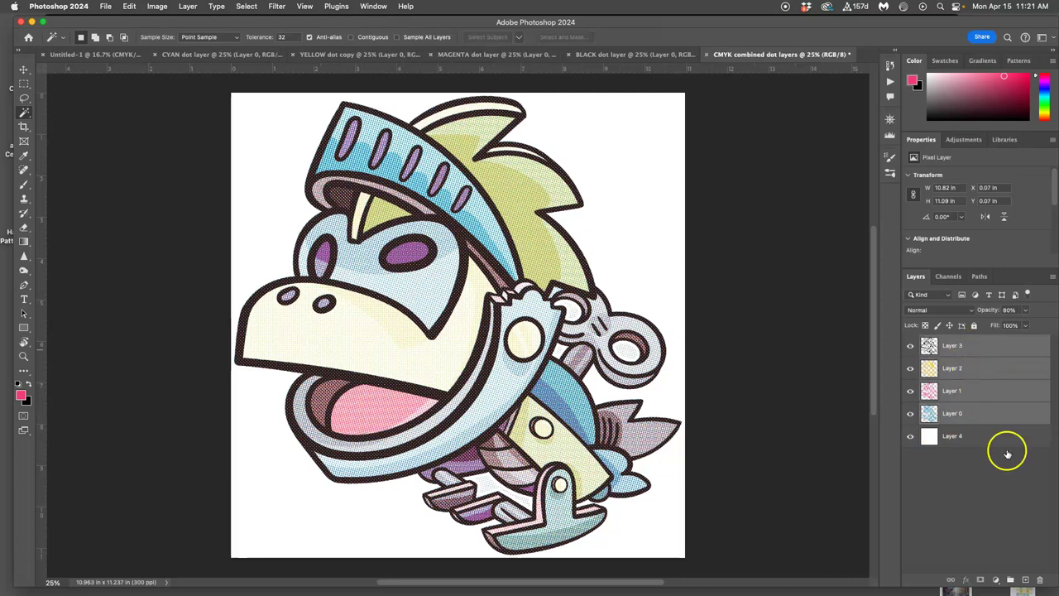
{"action": "left_click", "coordinate": [1010, 580]}
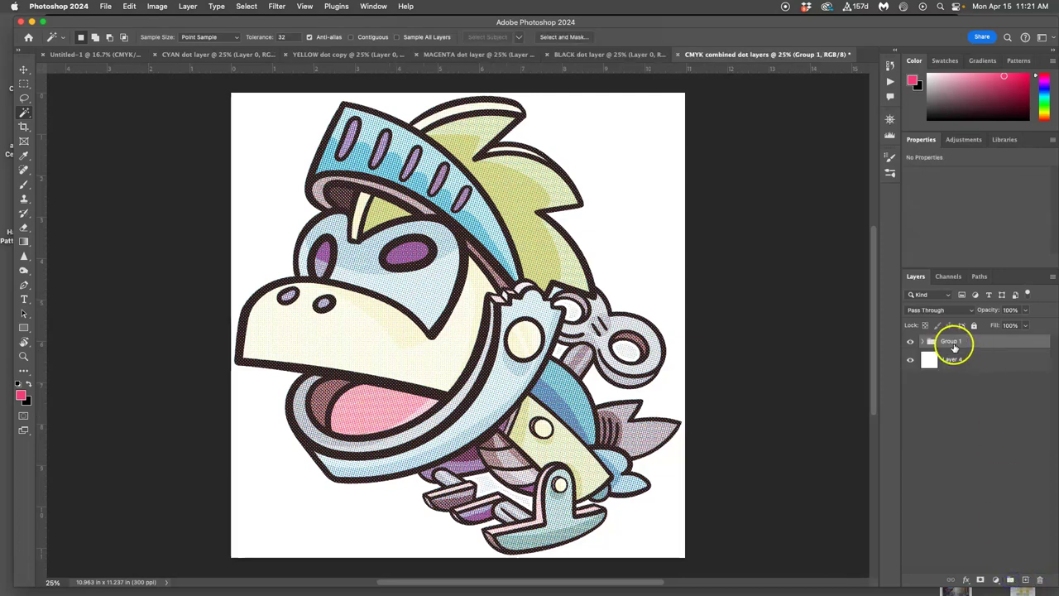
Step: Float the CMYK combined document, then close Untitled-1 and CYAN without saving
{"action": "left_click_drag", "start_coordinate": [751, 53], "coordinate": [177, 229]}
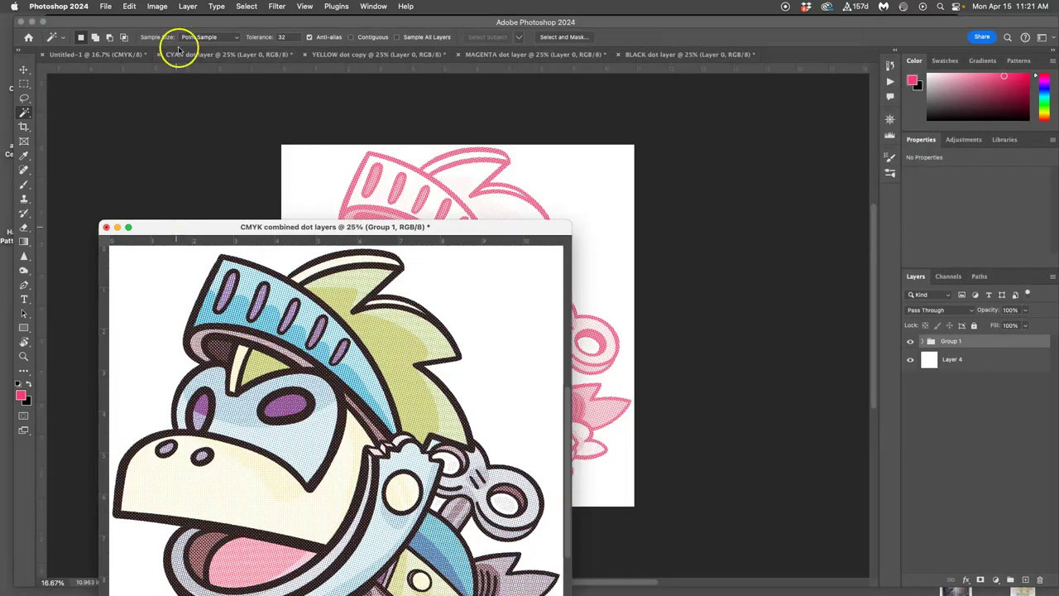
{"action": "left_click", "coordinate": [108, 55]}
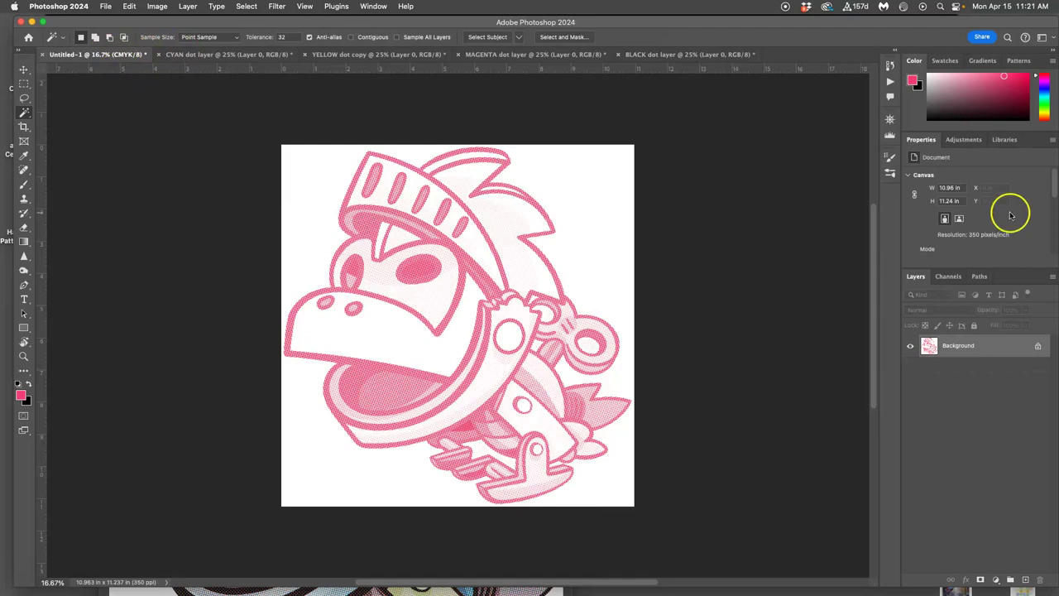
{"action": "left_click", "coordinate": [43, 56]}
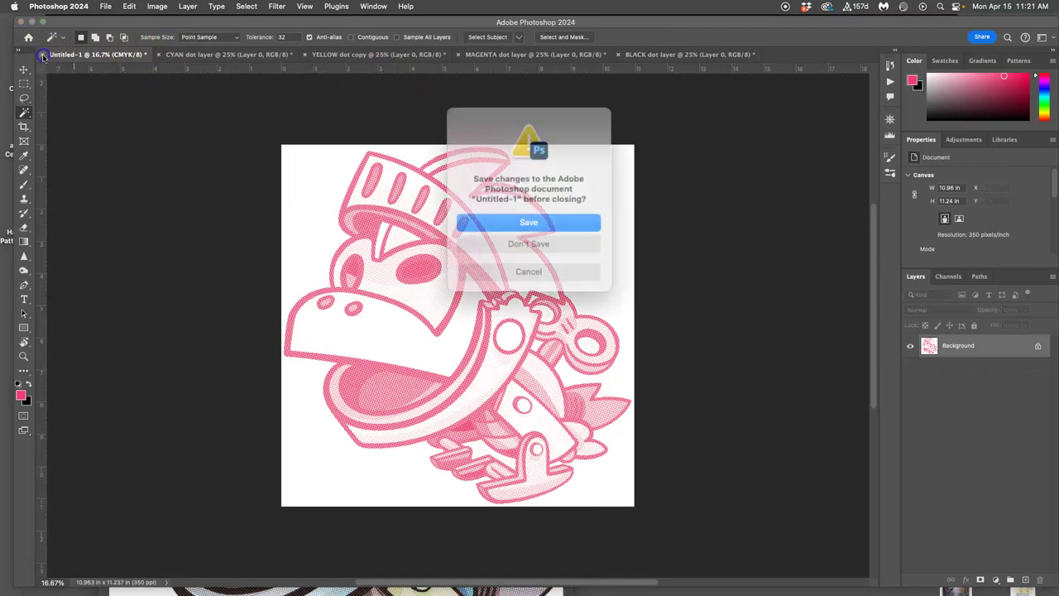
{"action": "left_click", "coordinate": [544, 239]}
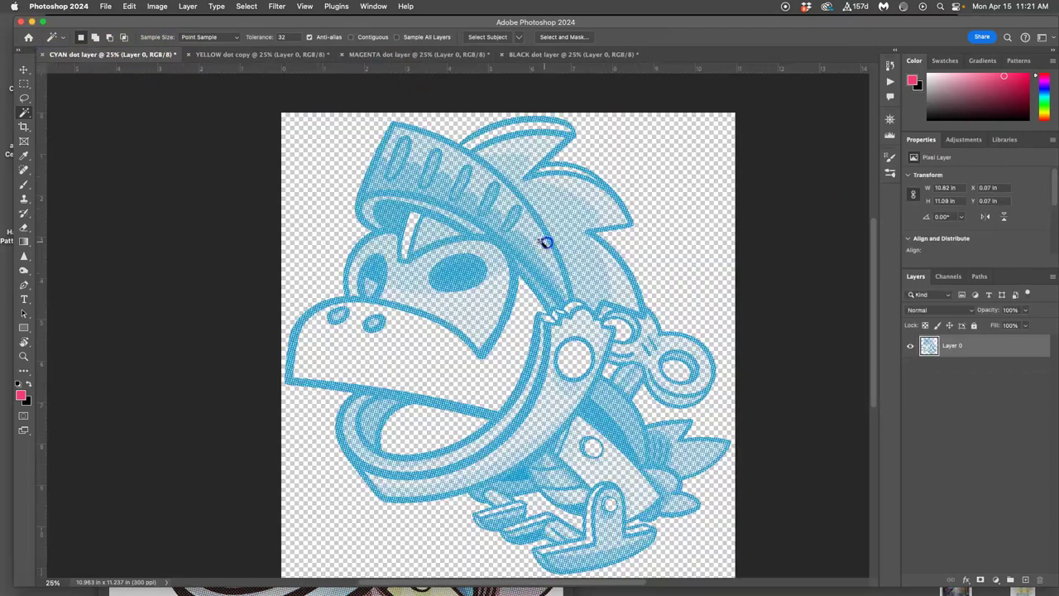
{"action": "left_click", "coordinate": [43, 54]}
{"action": "left_click", "coordinate": [535, 239]}
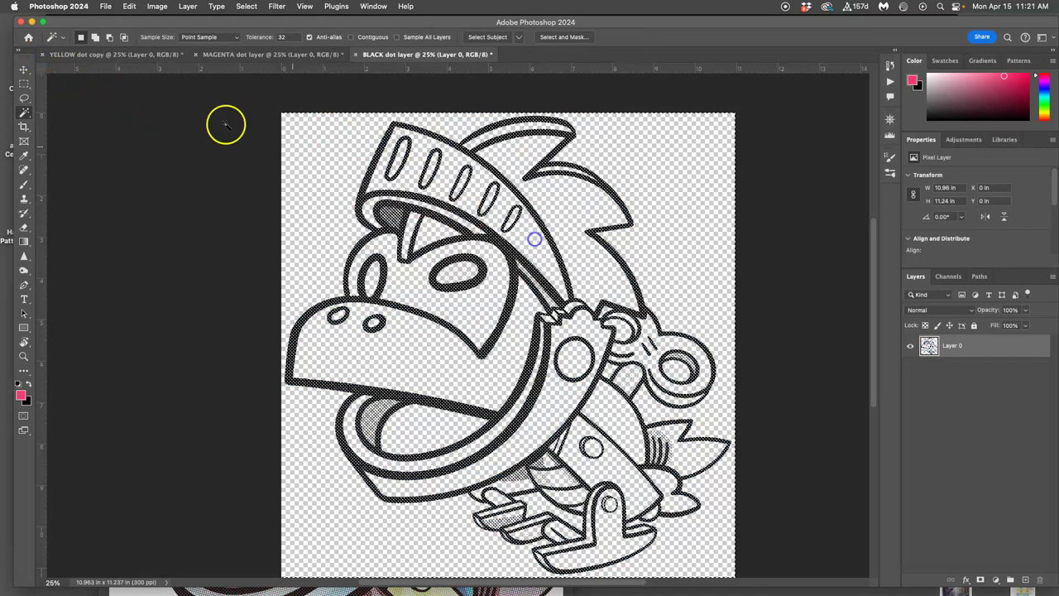
Step: Close the YELLOW, MAGENTA and BLACK dot documents without saving
{"action": "left_click", "coordinate": [43, 54]}
{"action": "left_click", "coordinate": [516, 246]}
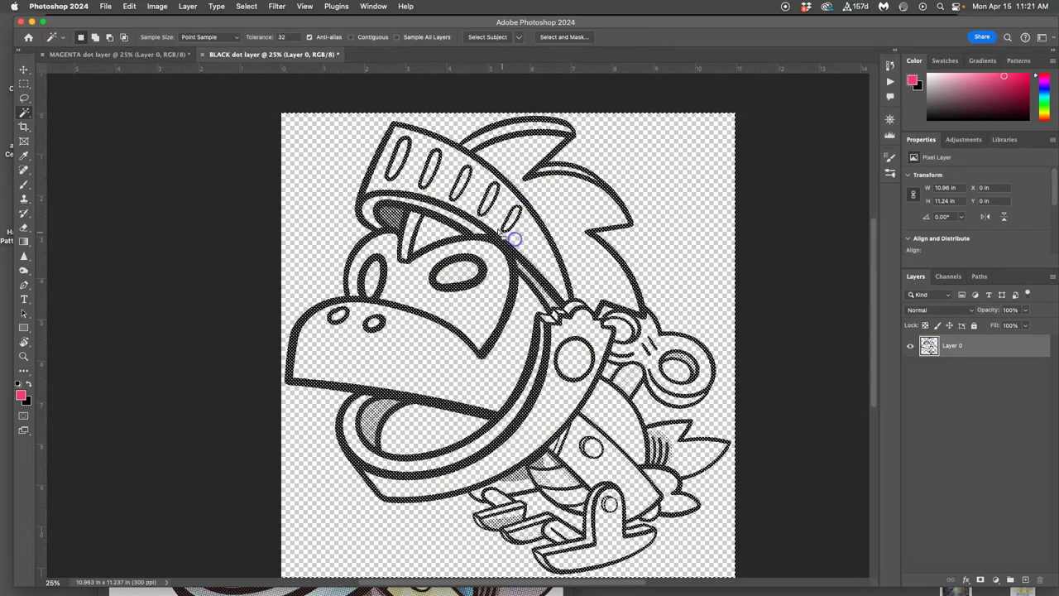
{"action": "left_click", "coordinate": [43, 55]}
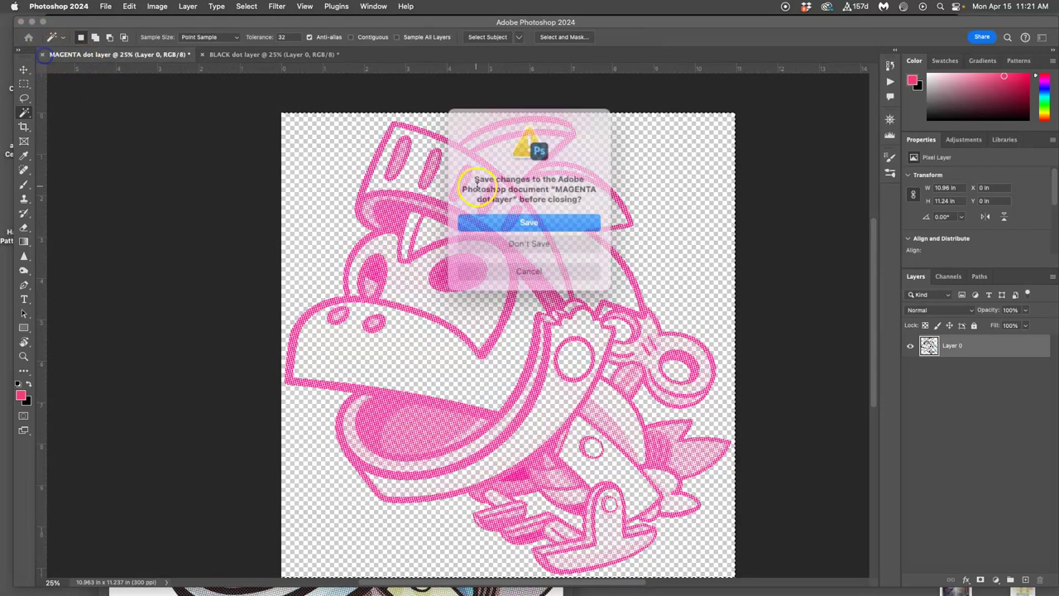
{"action": "left_click", "coordinate": [513, 242]}
{"action": "left_click", "coordinate": [43, 55]}
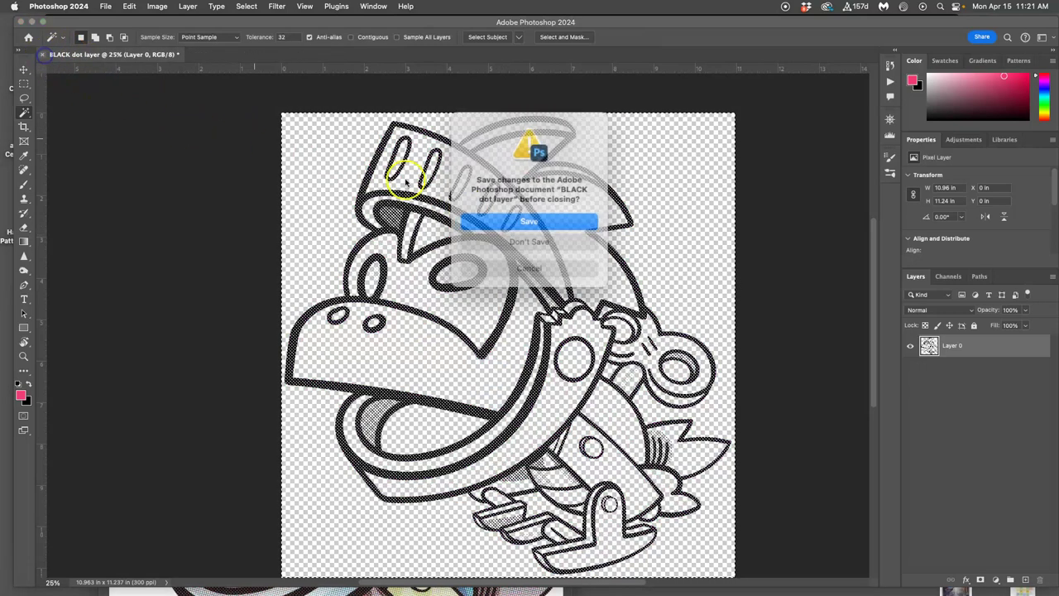
{"action": "left_click", "coordinate": [509, 240]}
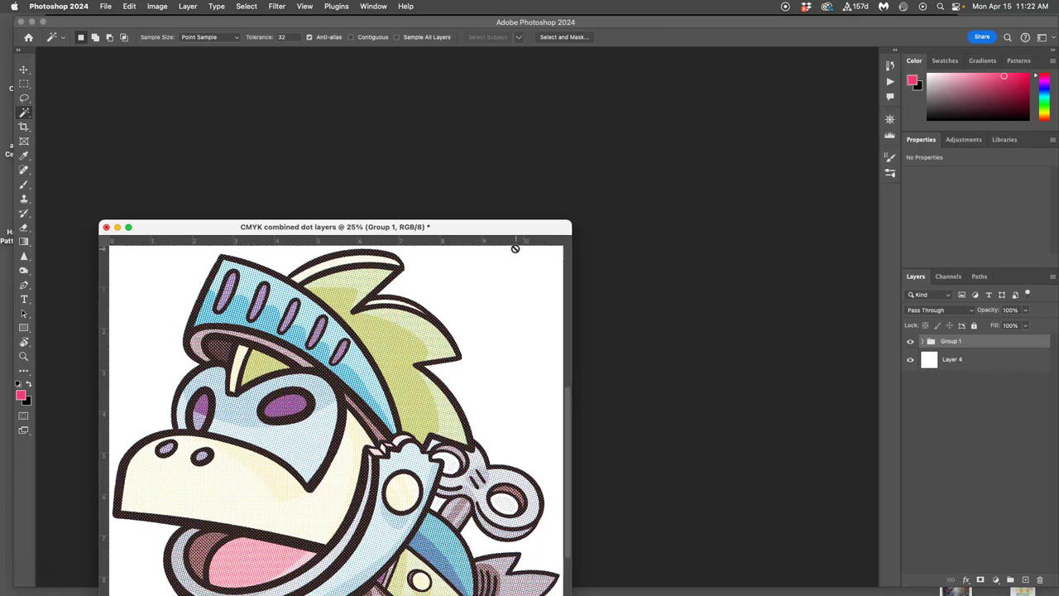
Step: Open the Assign 6 Final Poster PSD from the Assignment #6 Finder folder
{"action": "left_click_drag", "start_coordinate": [491, 229], "coordinate": [585, 177]}
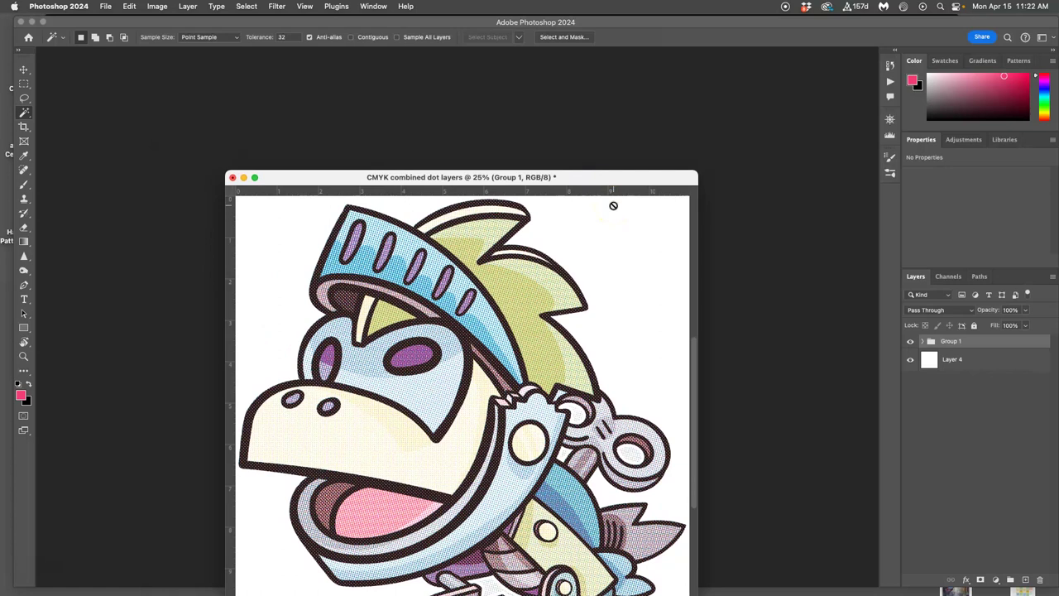
{"action": "key", "text": "ctrl+Up"}
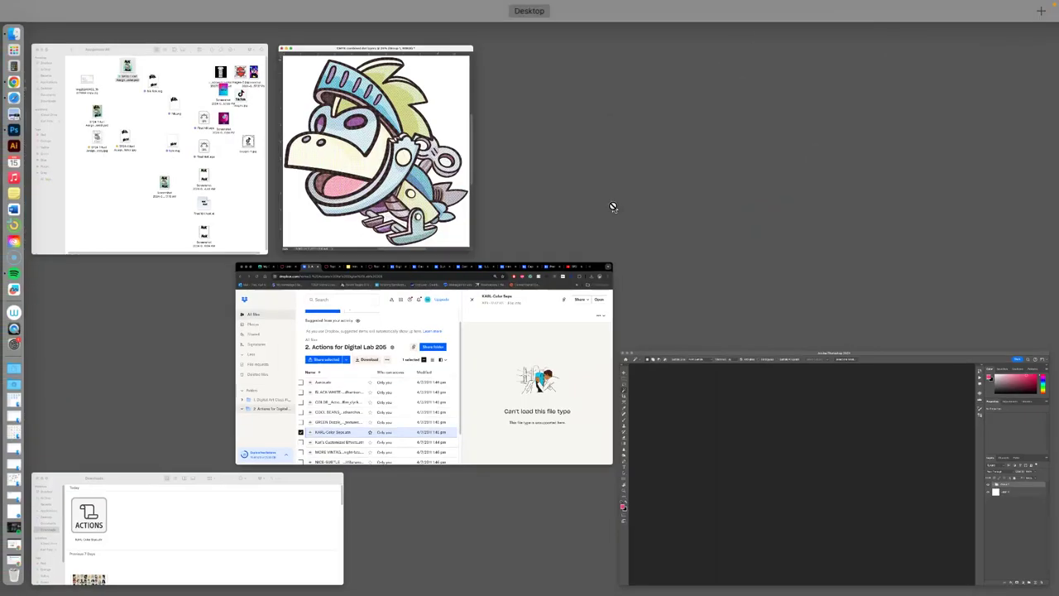
{"action": "left_click", "coordinate": [127, 66]}
{"action": "left_click", "coordinate": [362, 104]}
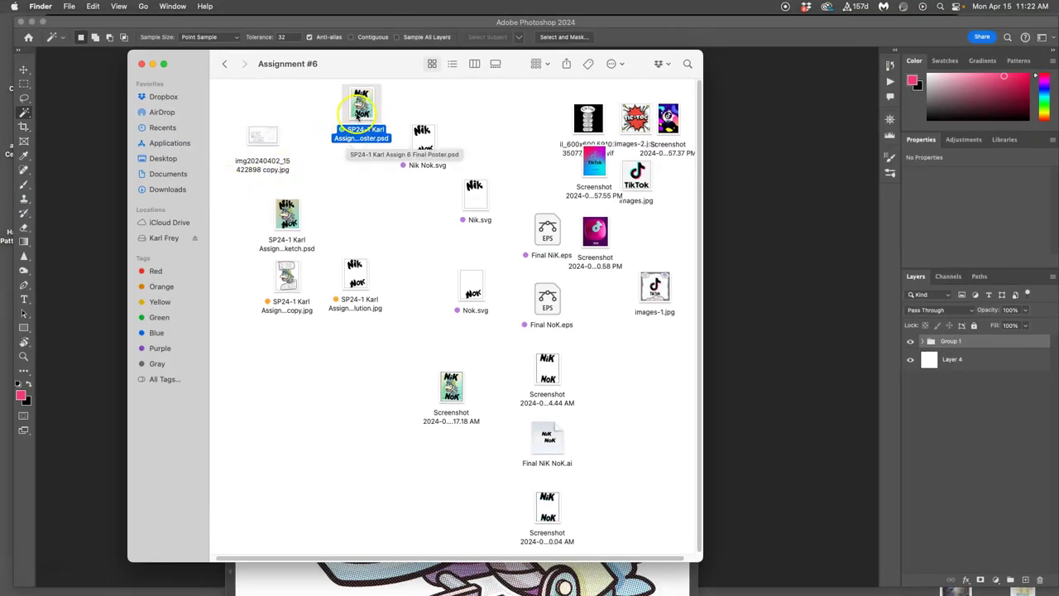
{"action": "double_click", "coordinate": [359, 112]}
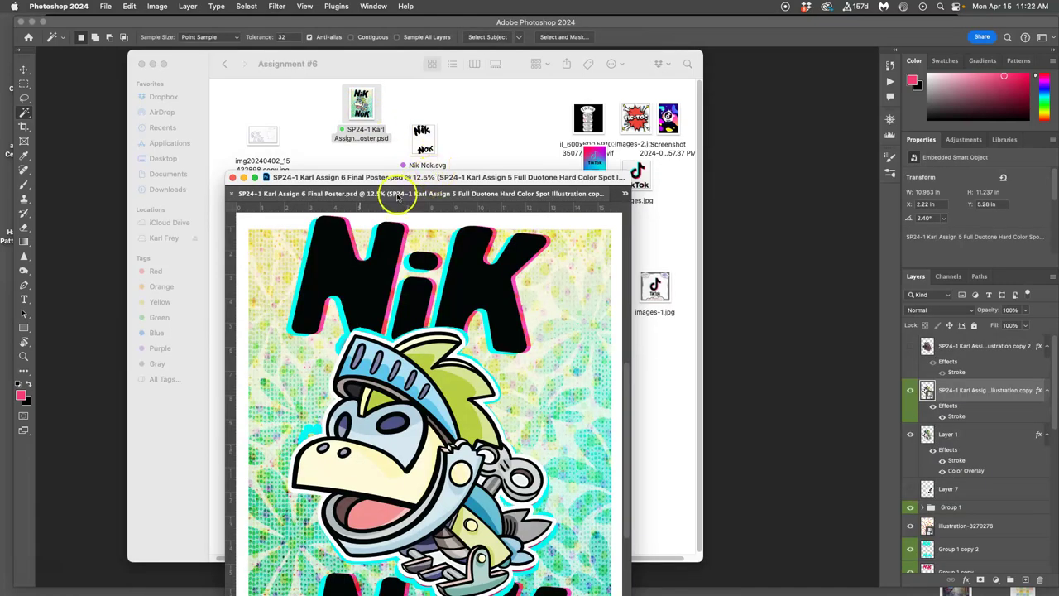
Step: Arrange both windows and drag Group 1 from the CMYK document into the poster
{"action": "left_click_drag", "start_coordinate": [397, 196], "coordinate": [206, 25]}
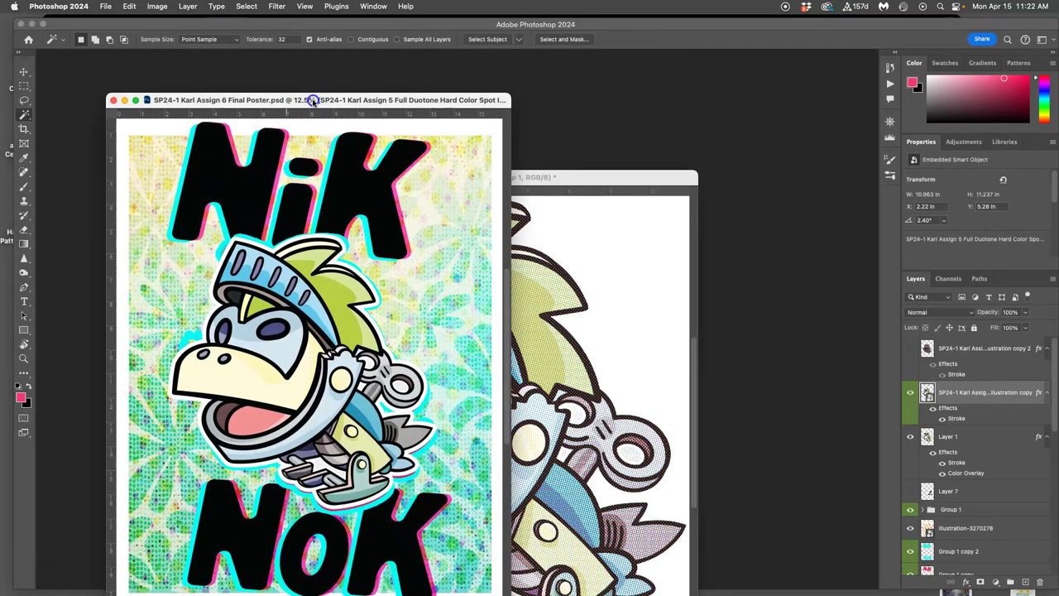
{"action": "left_click", "coordinate": [586, 283]}
{"action": "left_click", "coordinate": [578, 179]}
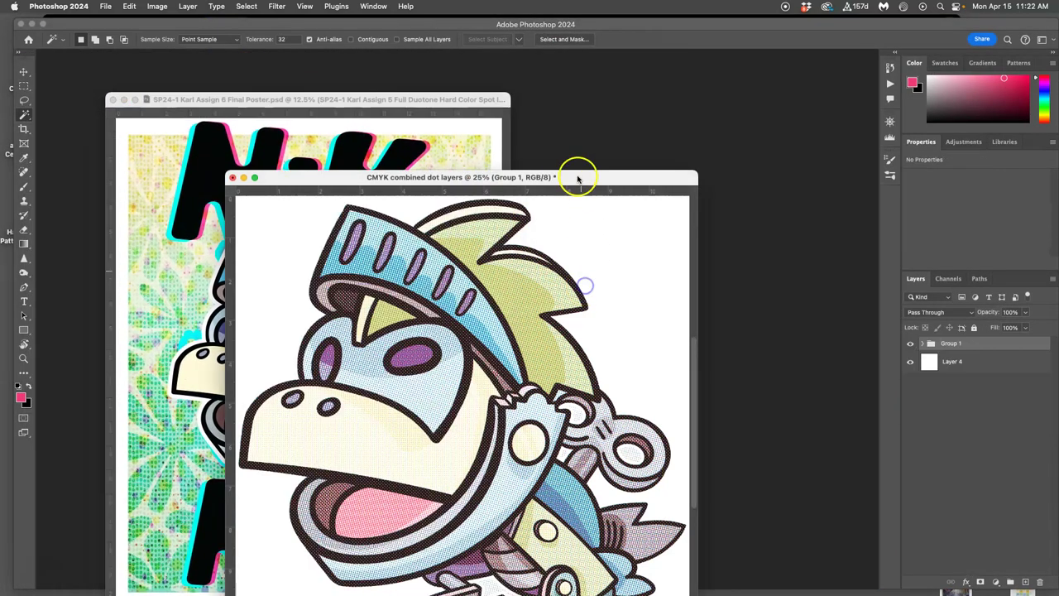
{"action": "left_click_drag", "start_coordinate": [577, 179], "coordinate": [703, 124]}
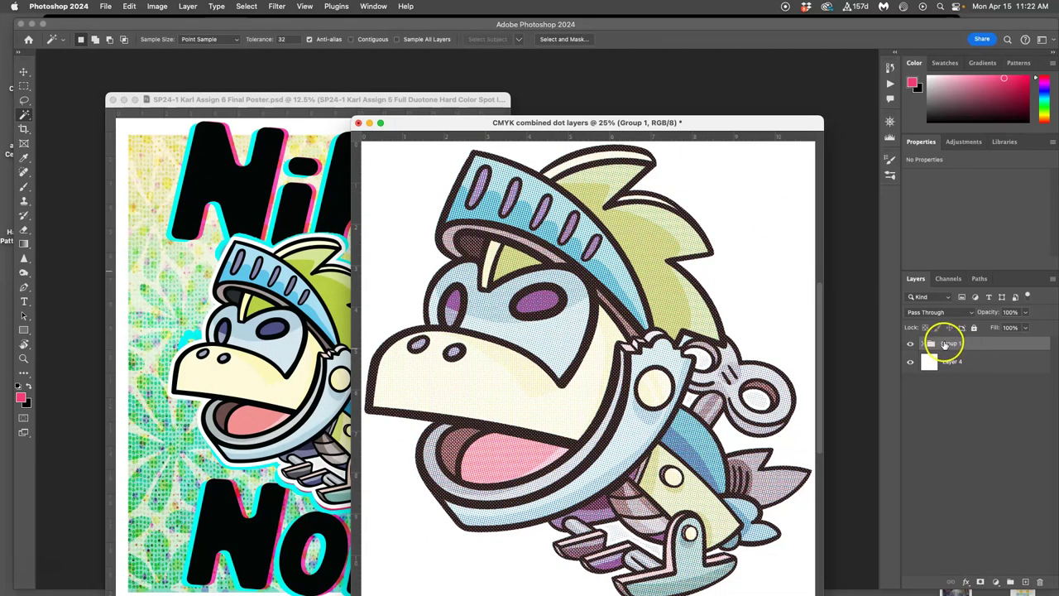
{"action": "left_click_drag", "start_coordinate": [930, 346], "coordinate": [235, 316]}
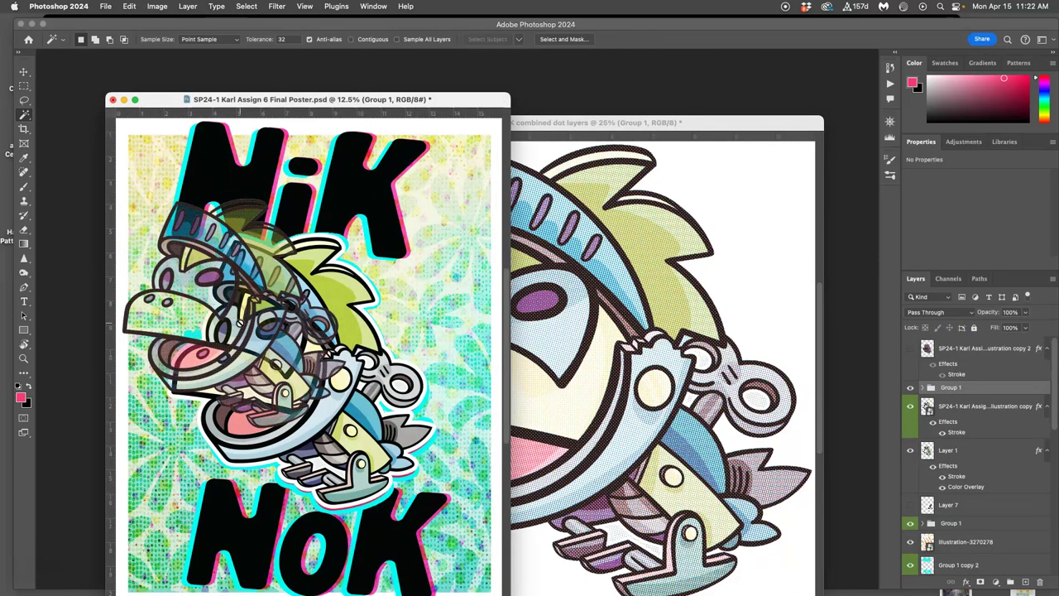
Step: Close the CMYK combined dot layers document without saving
{"action": "left_click", "coordinate": [560, 132]}
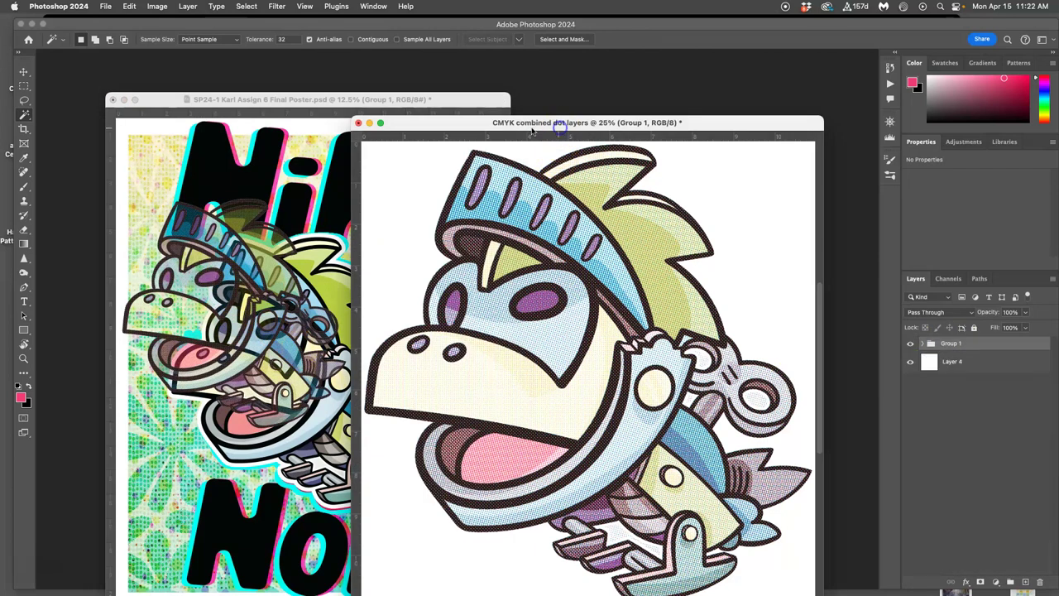
{"action": "left_click", "coordinate": [358, 122]}
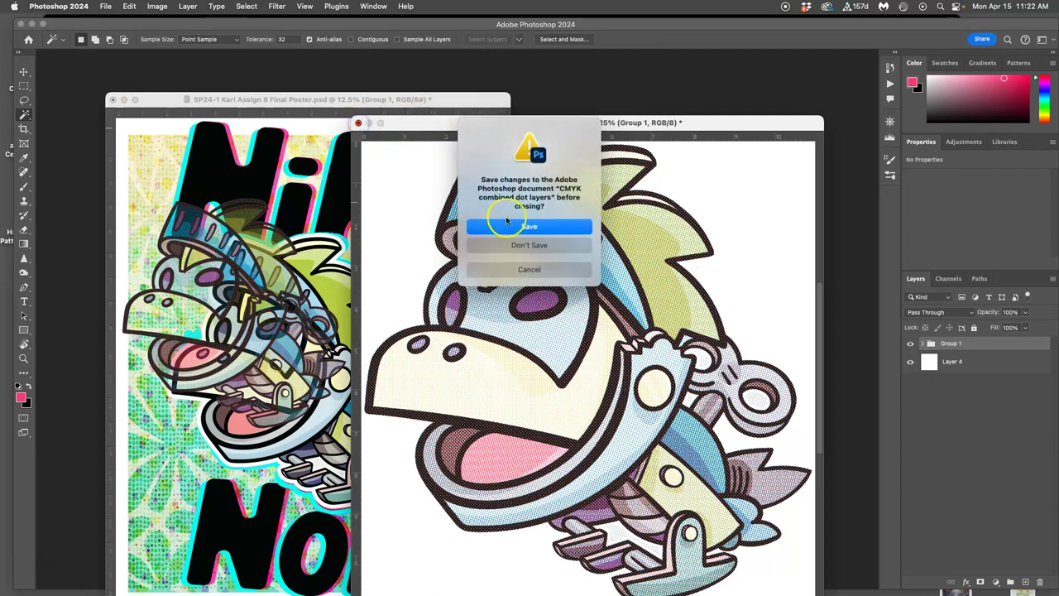
{"action": "left_click", "coordinate": [517, 247]}
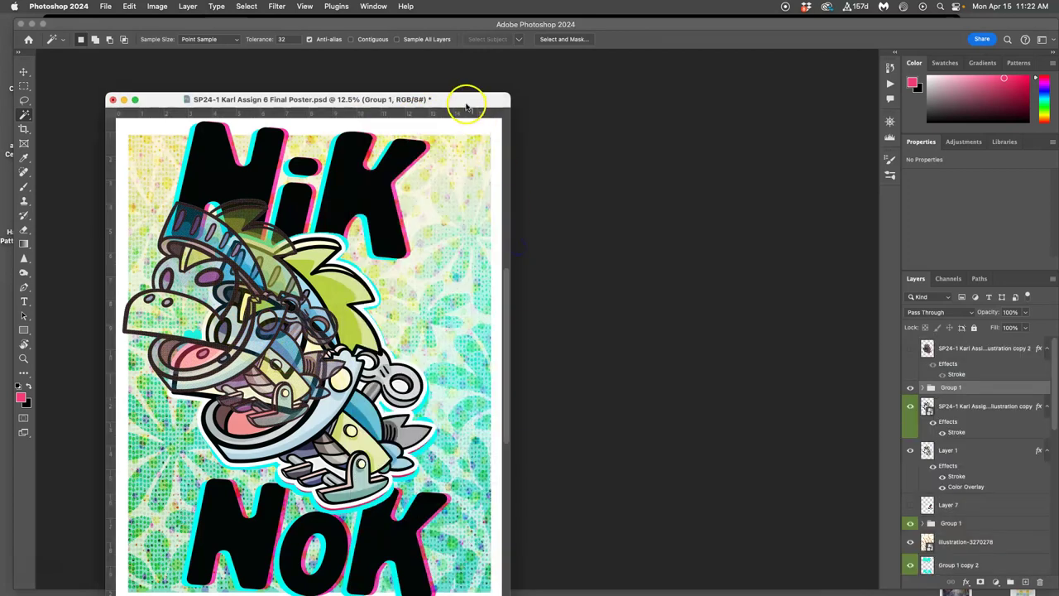
{"action": "left_click_drag", "start_coordinate": [468, 99], "coordinate": [569, 59]}
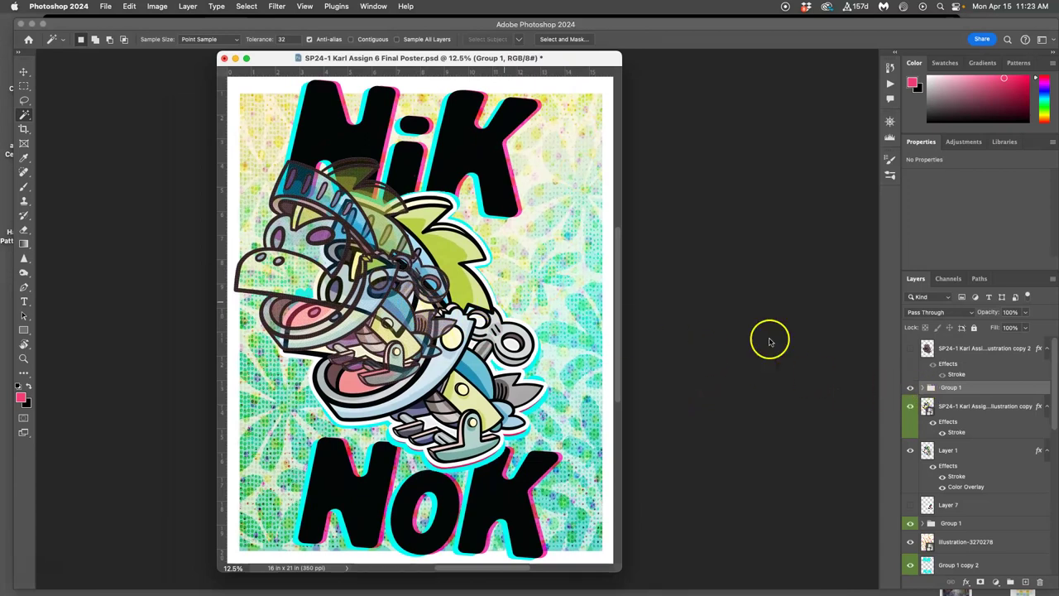
{"action": "key", "text": "super+equal"}
{"action": "key", "text": "super+equal"}
{"action": "key", "text": "super+equal"}
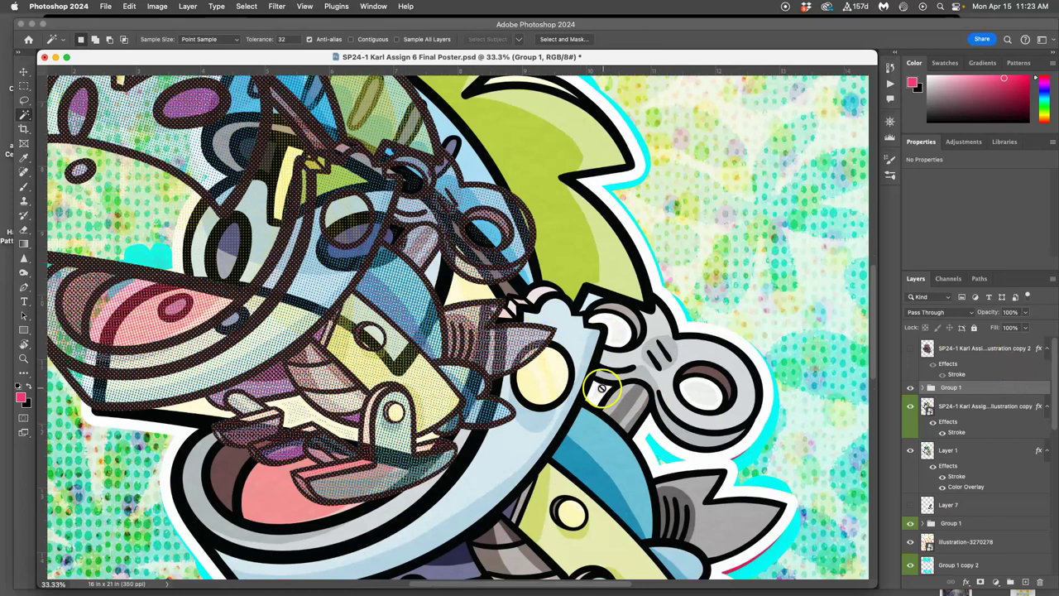
{"action": "key", "text": "super+minus"}
{"action": "key", "text": "super+minus"}
{"action": "key", "text": "super+minus"}
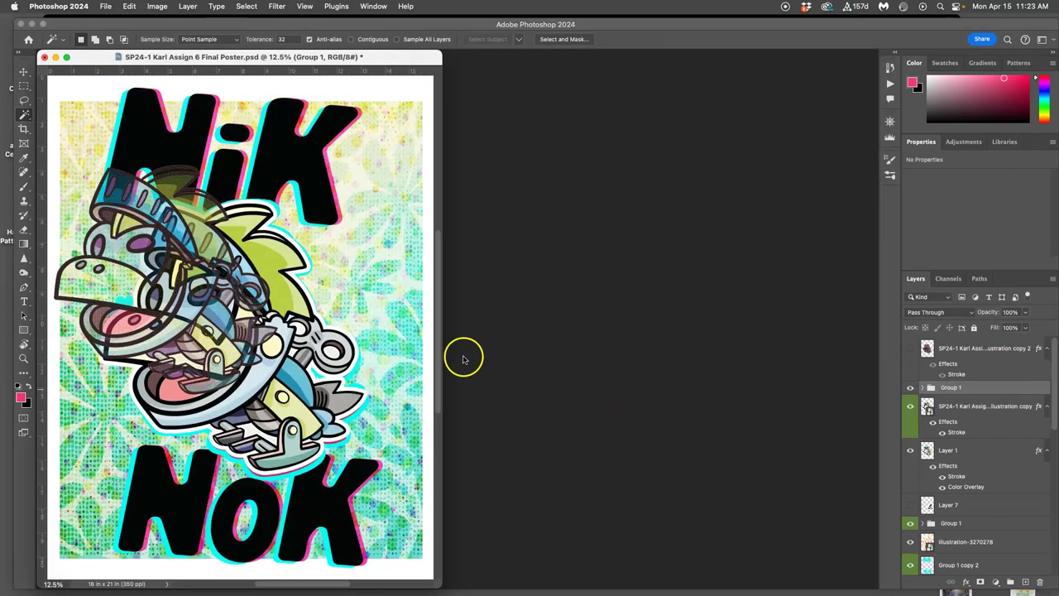
{"action": "scroll", "coordinate": [308, 298], "scroll_direction": "up", "scroll_amount": 2}
{"action": "scroll", "coordinate": [321, 248], "scroll_direction": "right", "scroll_amount": 5}
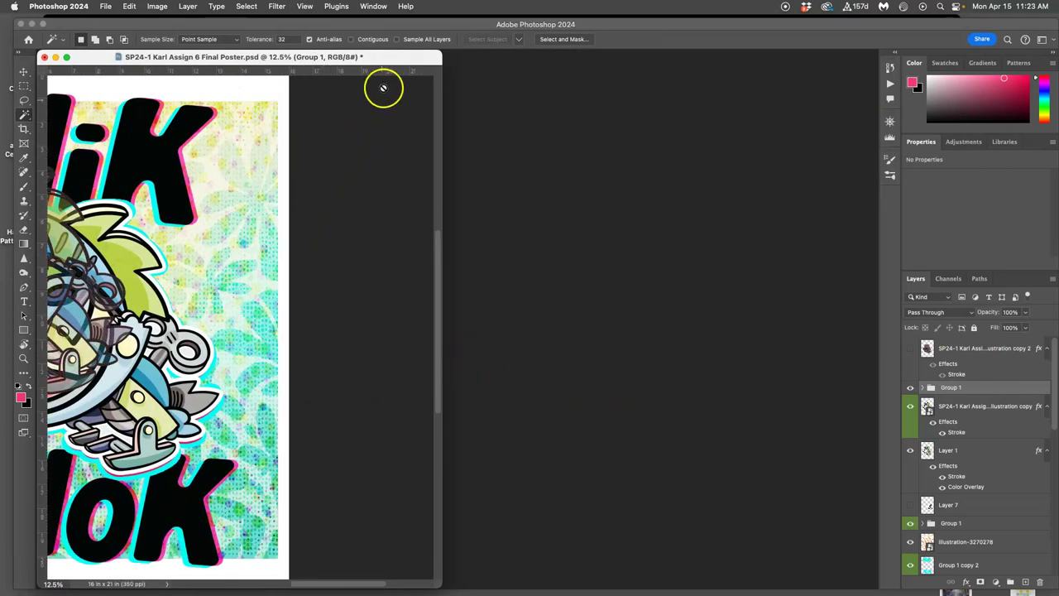
{"action": "left_click_drag", "start_coordinate": [387, 58], "coordinate": [658, 78]}
{"action": "scroll", "coordinate": [521, 331], "scroll_direction": "left", "scroll_amount": 5}
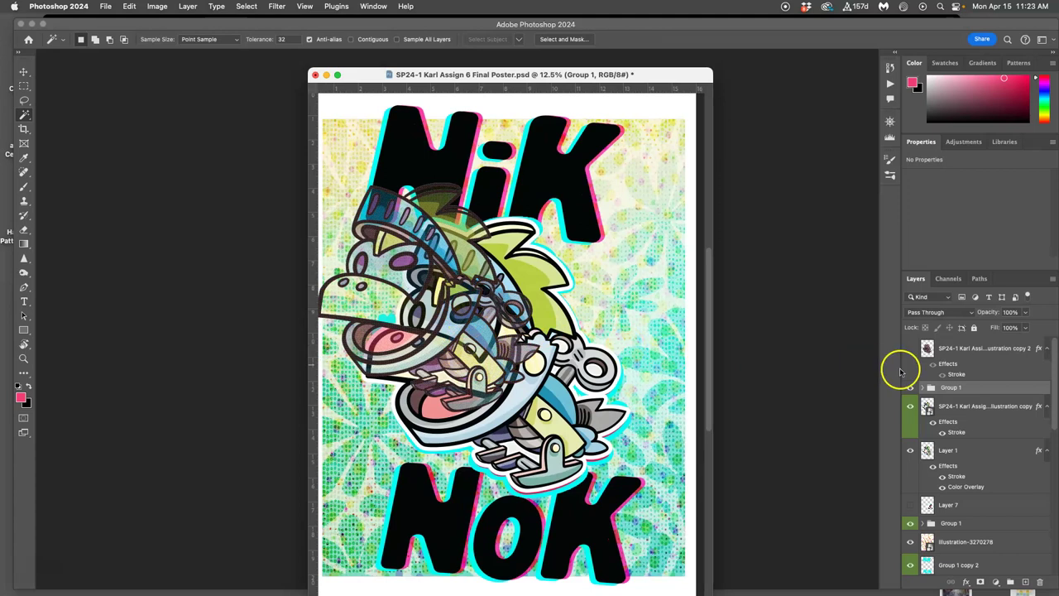
Step: Free Transform Group 1 to about 117.79% and align it over the knight
{"action": "key", "text": "ctrl+t"}
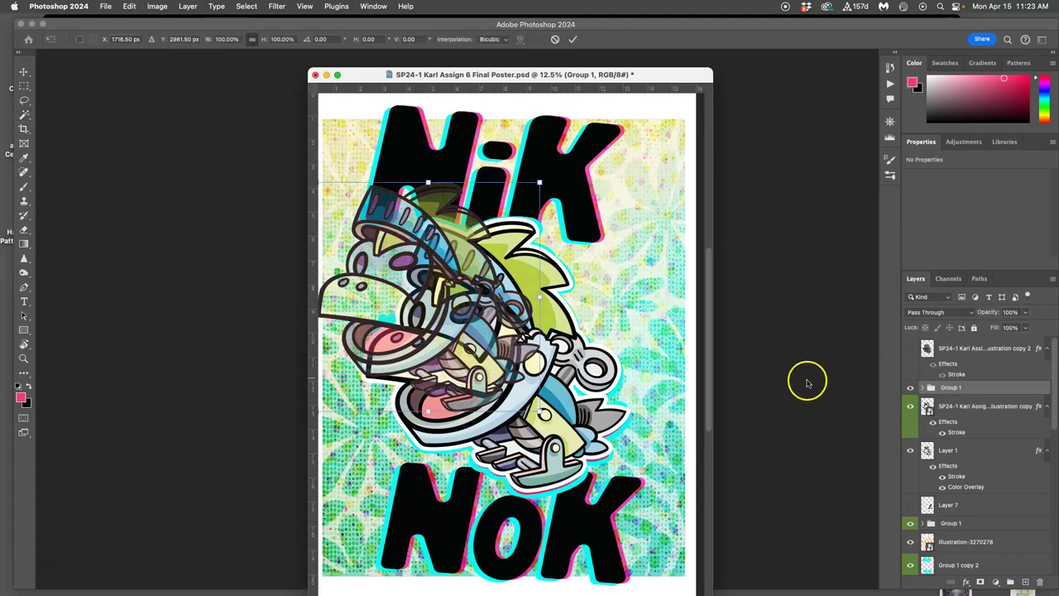
{"action": "left_click_drag", "start_coordinate": [539, 411], "coordinate": [606, 468]}
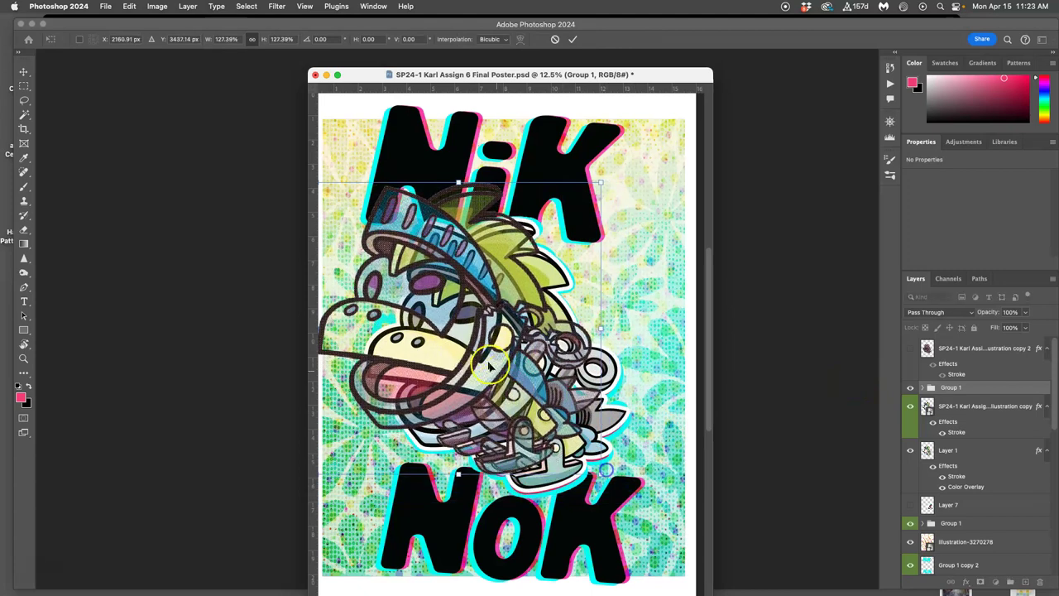
{"action": "left_click_drag", "start_coordinate": [466, 343], "coordinate": [500, 381]}
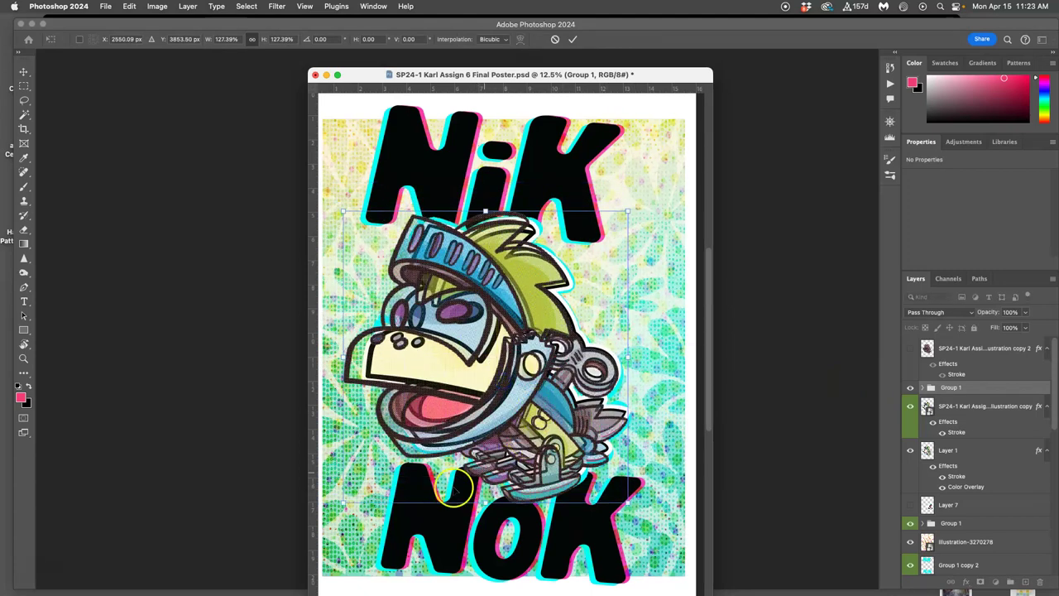
{"action": "left_click", "coordinate": [351, 503]}
{"action": "left_click_drag", "start_coordinate": [344, 500], "coordinate": [368, 489]}
{"action": "left_click_drag", "start_coordinate": [416, 408], "coordinate": [422, 413]}
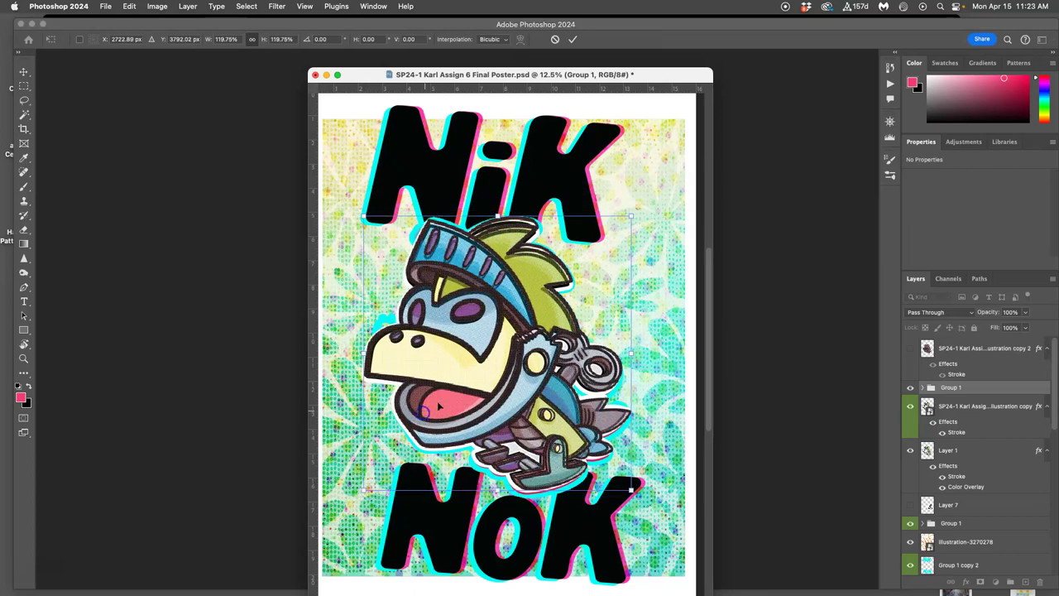
{"action": "left_click_drag", "start_coordinate": [633, 218], "coordinate": [629, 221]}
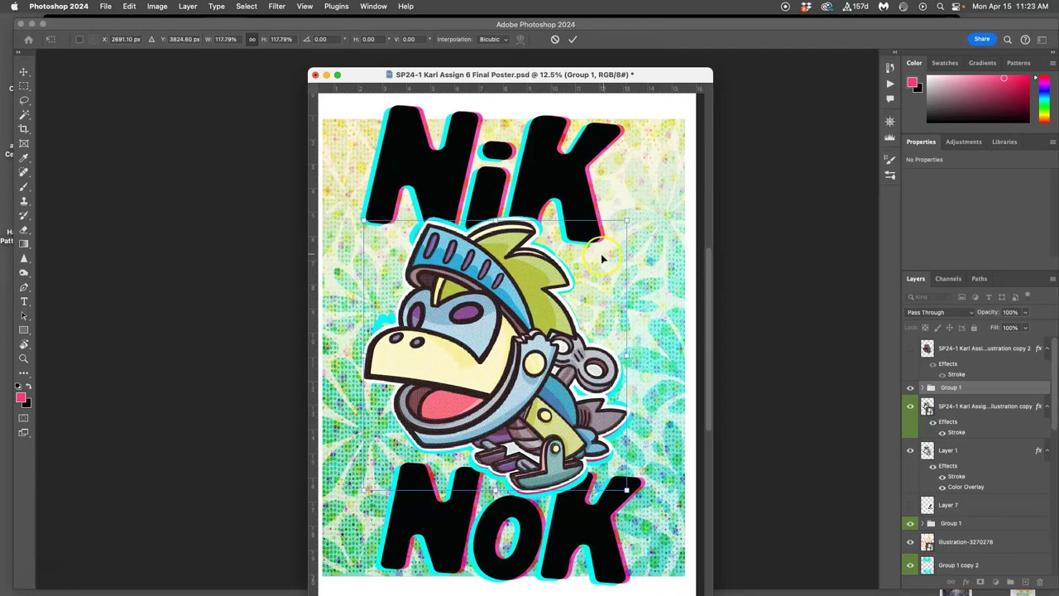
{"action": "key", "text": "super+equal"}
{"action": "key", "text": "super+equal"}
{"action": "key", "text": "super+equal"}
{"action": "key", "text": "super+equal"}
{"action": "key", "text": "super+equal"}
{"action": "key", "text": "super+equal"}
{"action": "key", "text": "super+equal"}
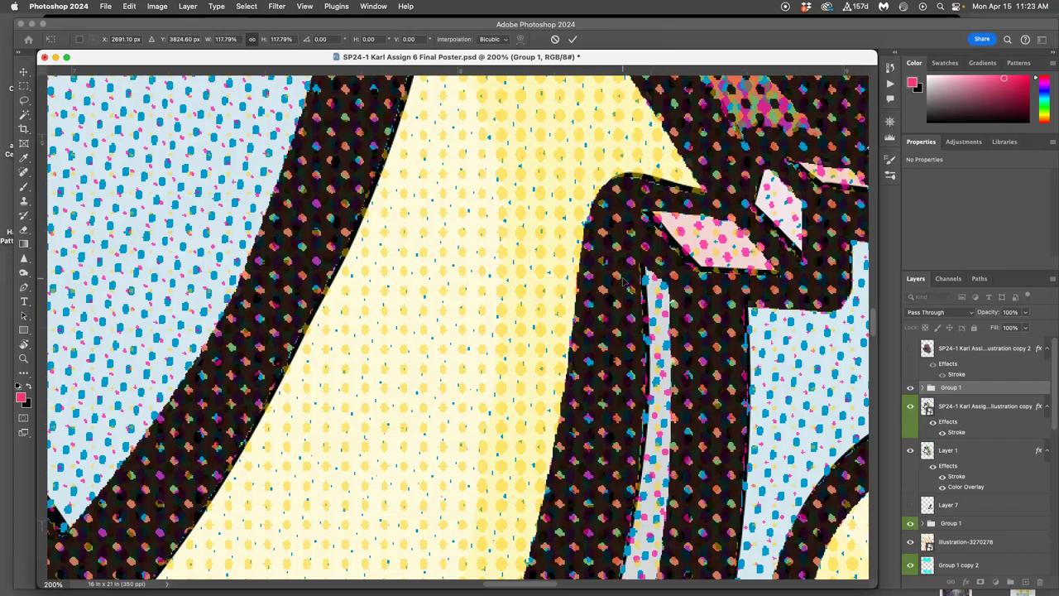
Step: Commit the transform and zoom in to inspect the individual halftone dots
{"action": "key", "text": "Return"}
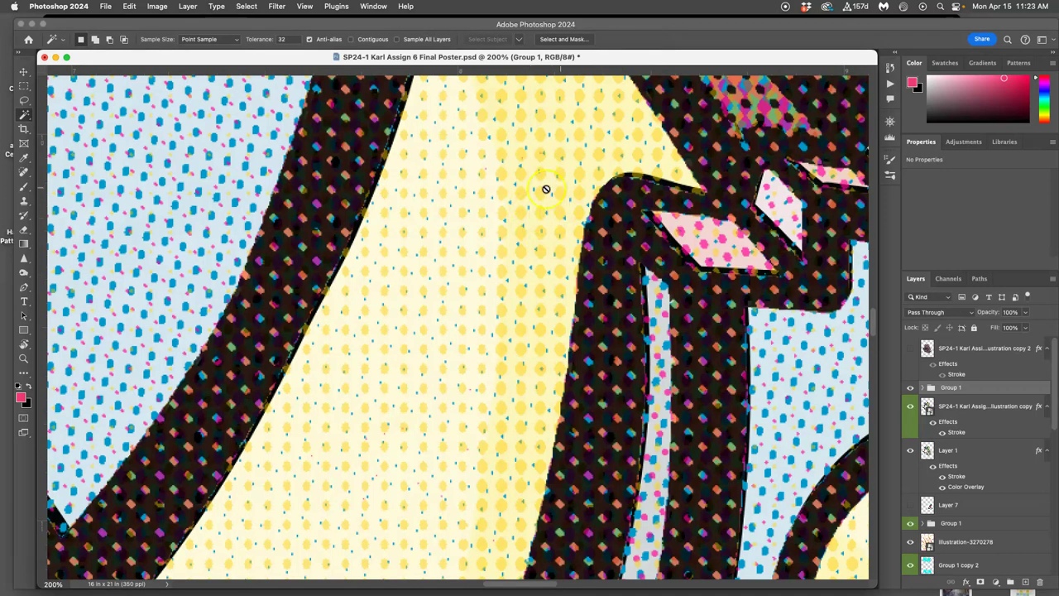
{"action": "key", "text": "super+equal"}
{"action": "key", "text": "super+equal"}
{"action": "key", "text": "super+equal"}
{"action": "key", "text": "super+equal"}
{"action": "key", "text": "super+equal"}
{"action": "key", "text": "super+equal"}
{"action": "key", "text": "super+equal"}
{"action": "key", "text": "super+equal"}
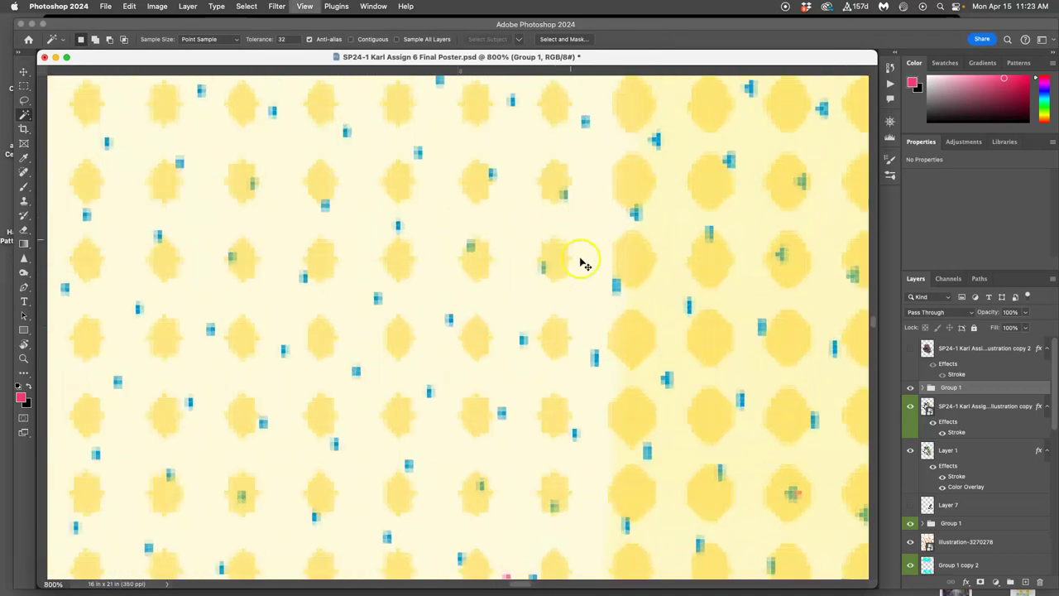
{"action": "key", "text": "super+equal"}
{"action": "key", "text": "super+equal"}
{"action": "key", "text": "super+equal"}
{"action": "key", "text": "super+equal"}
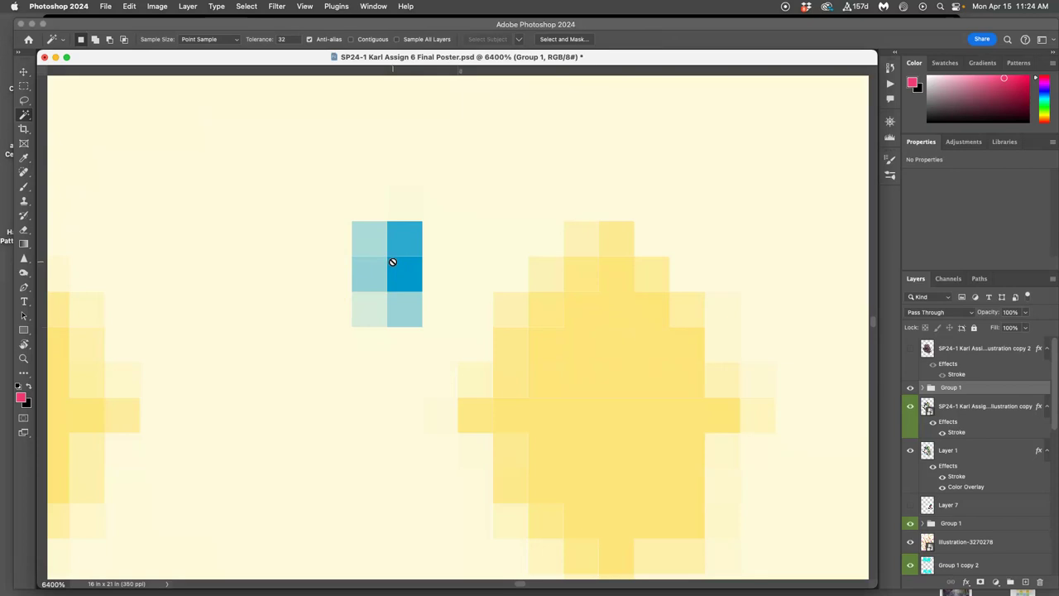
{"action": "scroll", "coordinate": [392, 261], "scroll_direction": "down", "scroll_amount": 10}
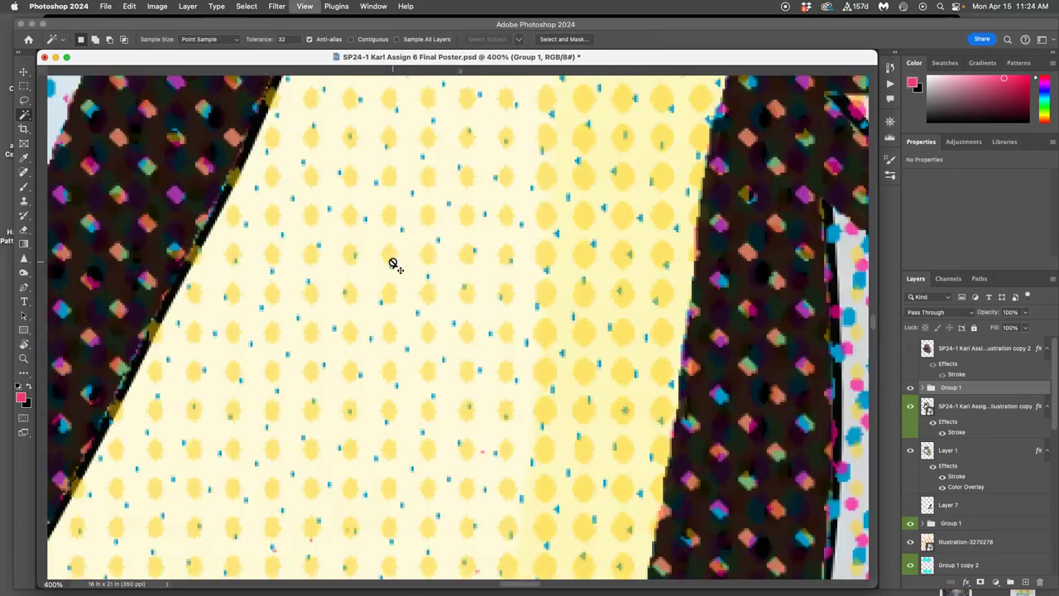
{"action": "scroll", "coordinate": [393, 263], "scroll_direction": "down", "scroll_amount": 10}
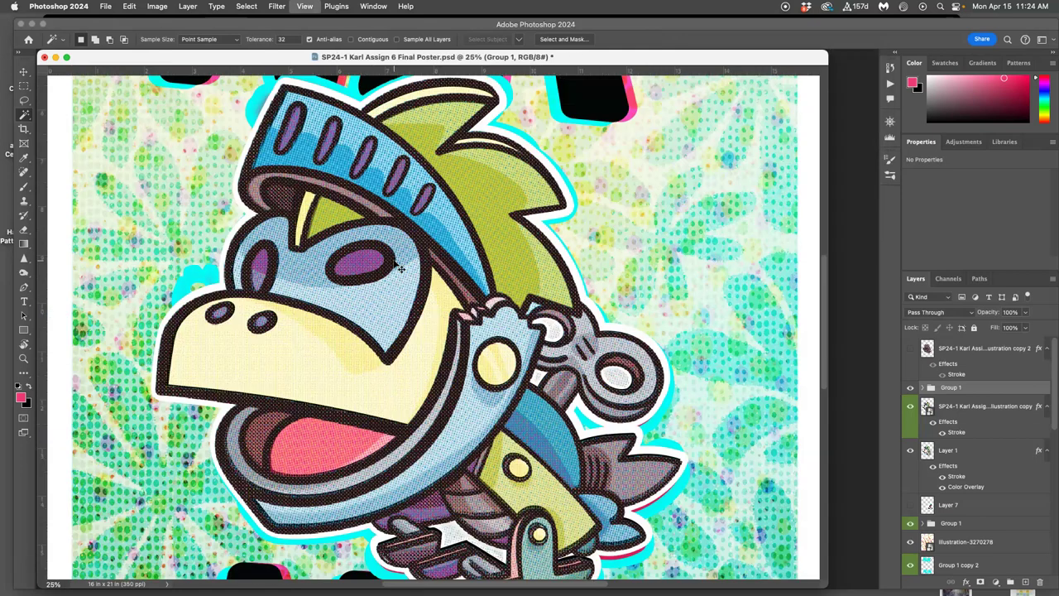
{"action": "scroll", "coordinate": [405, 261], "scroll_direction": "right", "scroll_amount": 5}
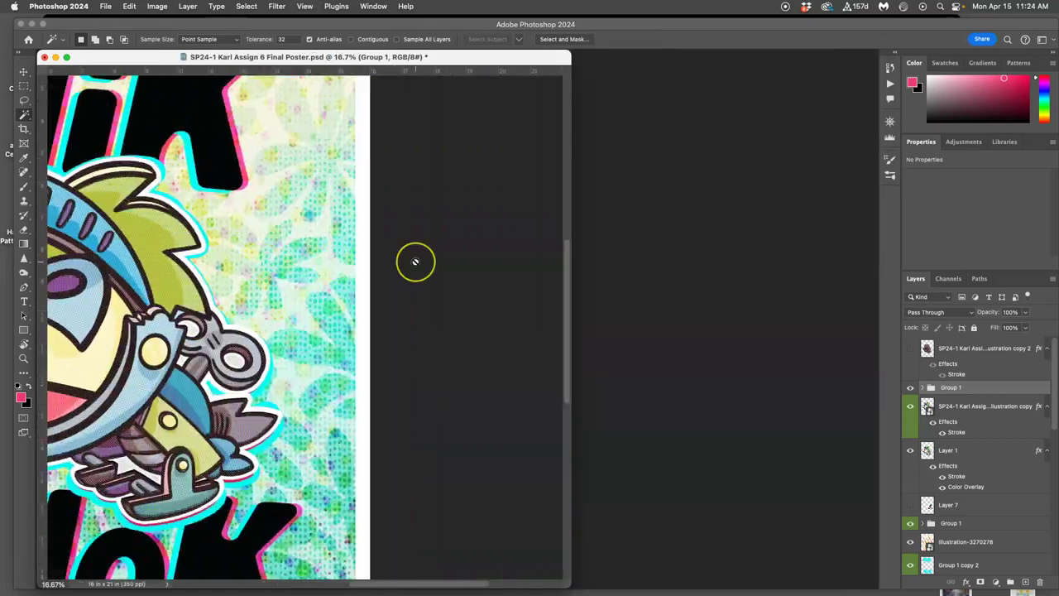
{"action": "scroll", "coordinate": [414, 259], "scroll_direction": "left", "scroll_amount": 3}
{"action": "scroll", "coordinate": [415, 262], "scroll_direction": "down", "scroll_amount": 1}
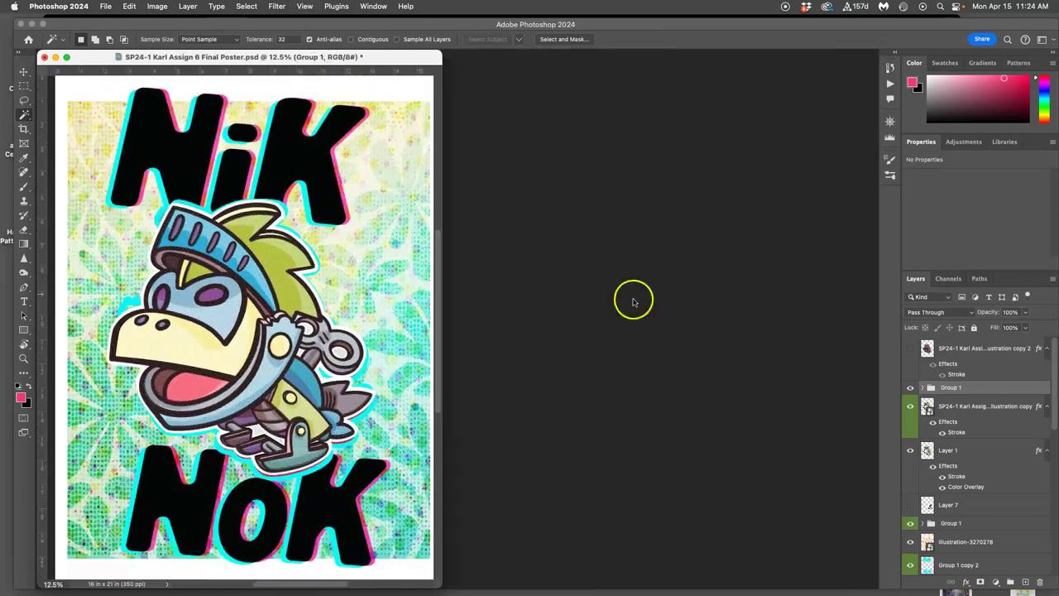
Step: Compare the poster with the Group 1 overlay hidden and shown
{"action": "left_click", "coordinate": [911, 387]}
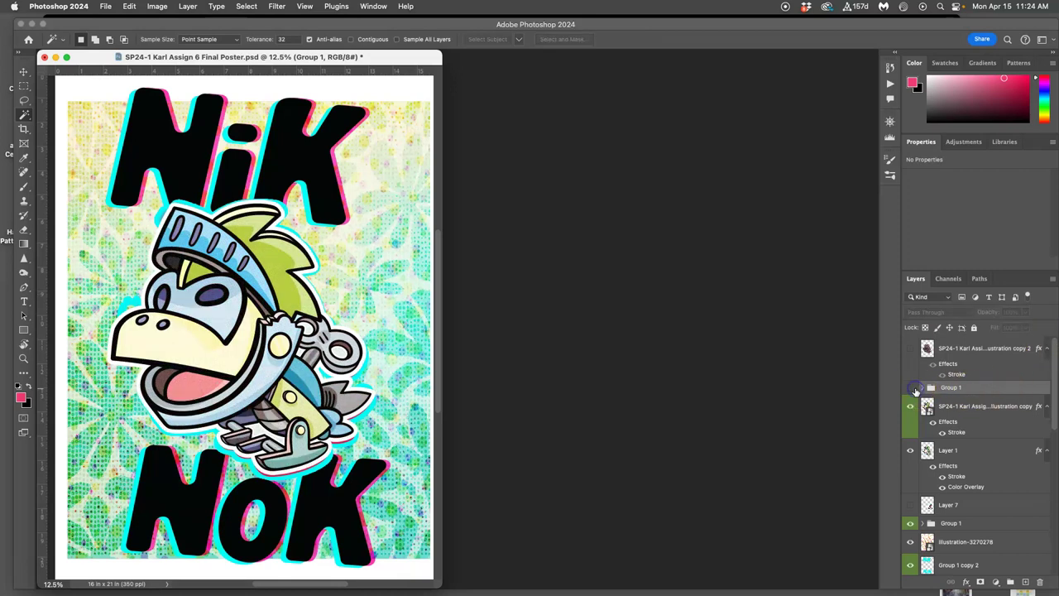
{"action": "left_click", "coordinate": [913, 388]}
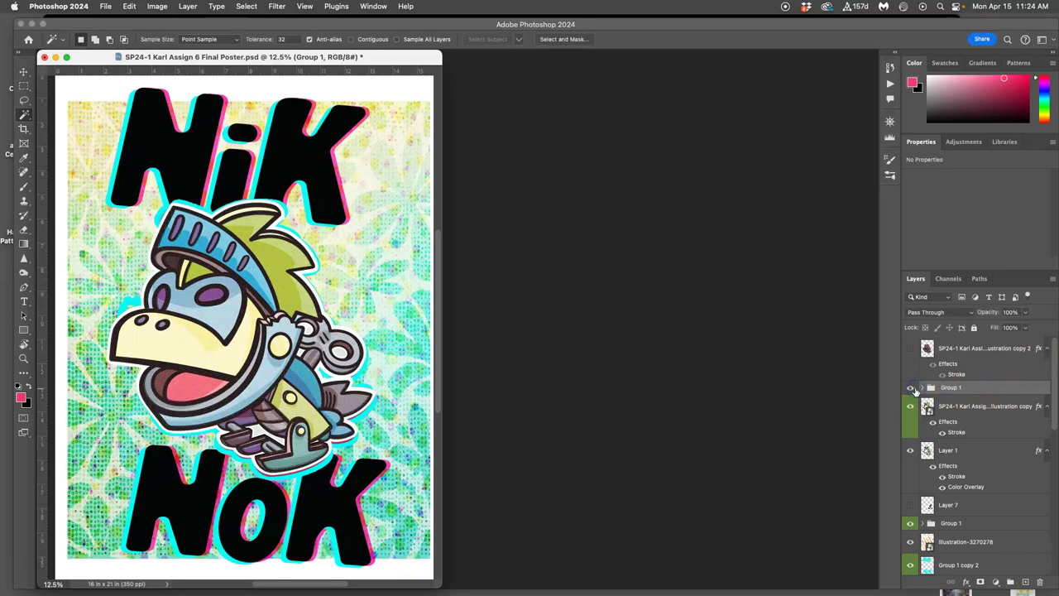
{"action": "scroll", "coordinate": [661, 358], "scroll_direction": "up", "scroll_amount": 3}
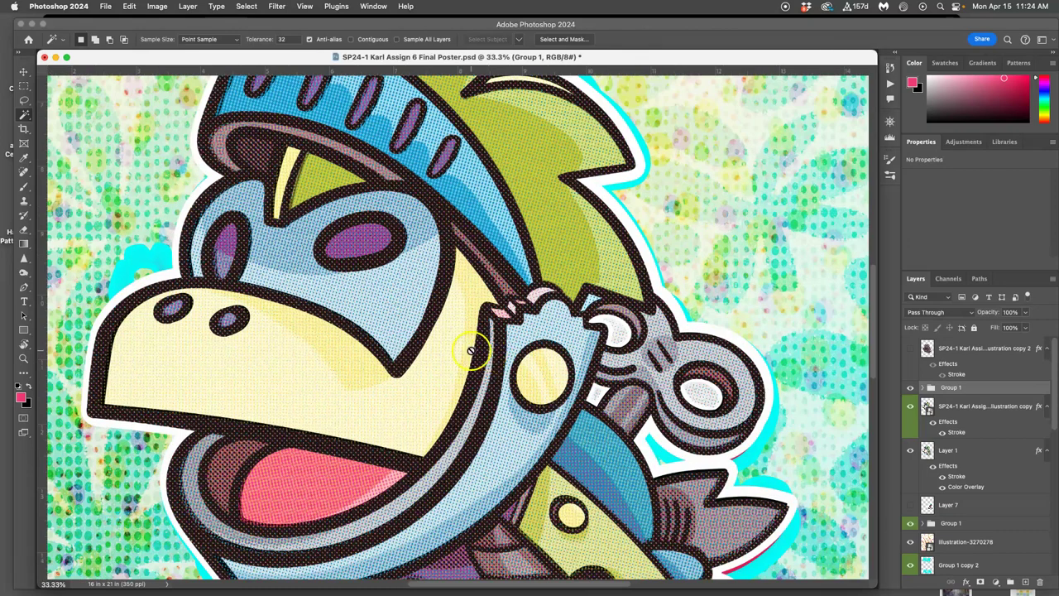
{"action": "scroll", "coordinate": [371, 355], "scroll_direction": "up", "scroll_amount": 3}
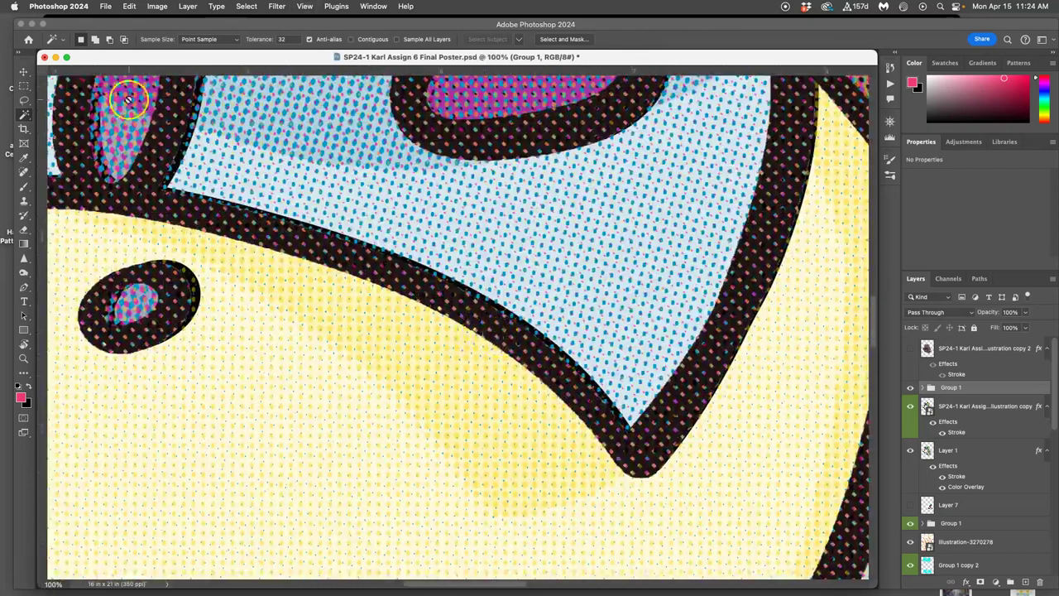
Step: Nudge Group 1 up a few pixels with the Move tool, then zoom out to the whole poster
{"action": "left_click", "coordinate": [24, 72]}
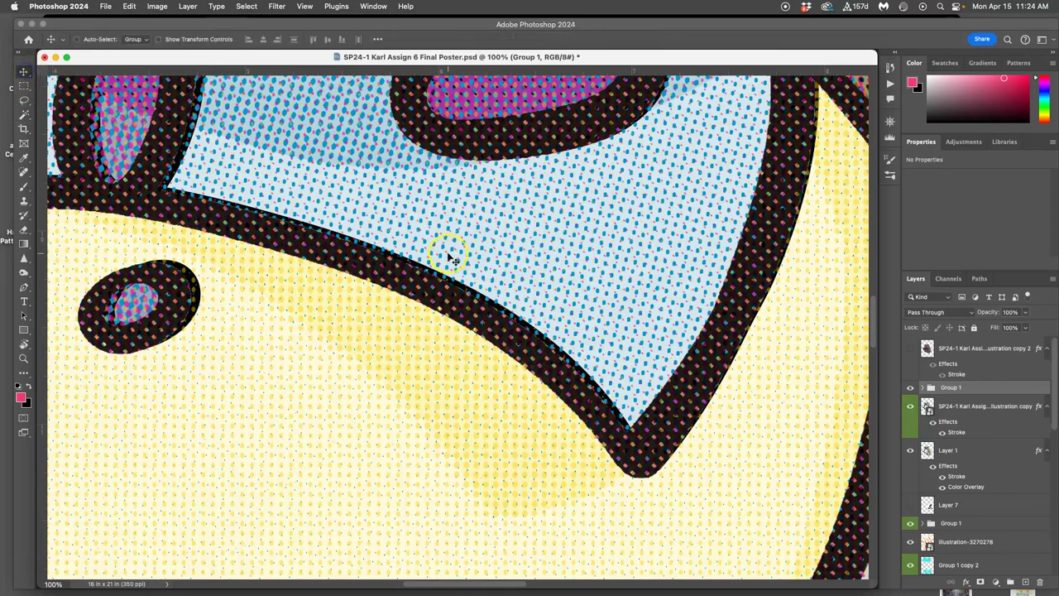
{"action": "left_click_drag", "start_coordinate": [452, 260], "coordinate": [453, 257]}
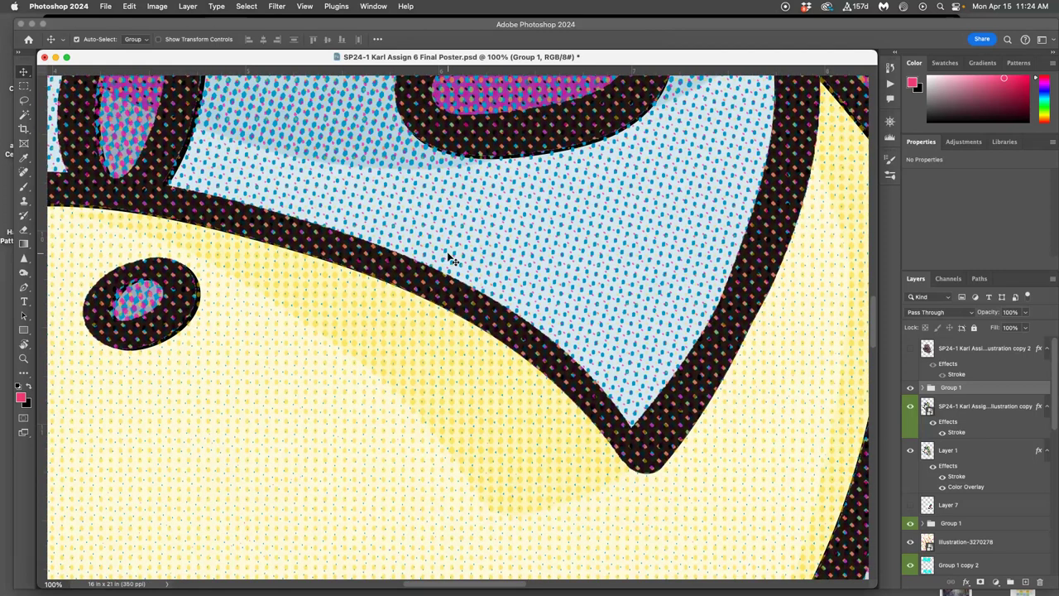
{"action": "key", "text": "super+minus"}
{"action": "key", "text": "super+minus"}
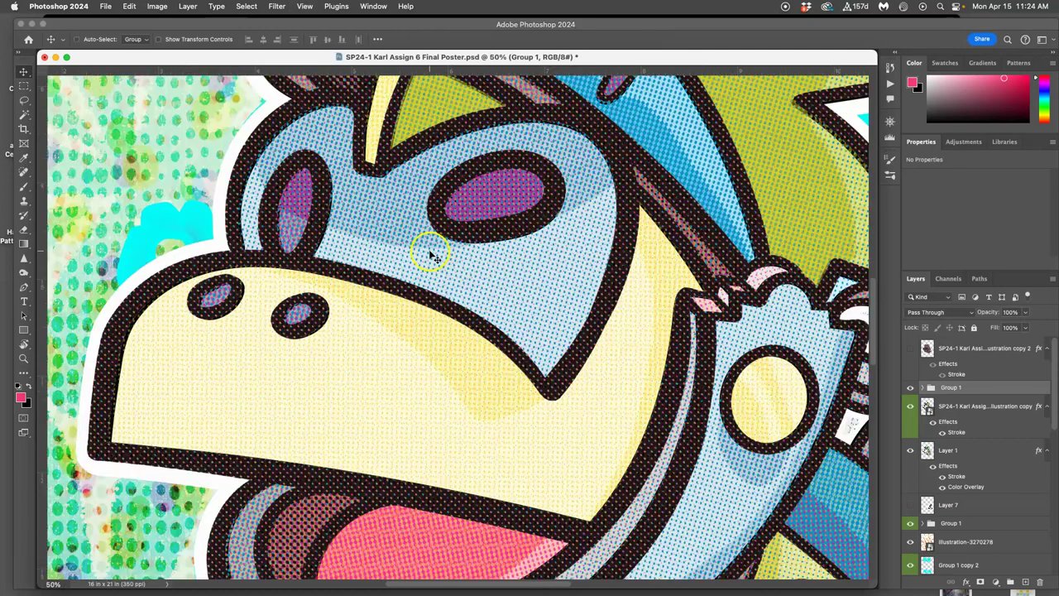
{"action": "scroll", "coordinate": [429, 255], "scroll_direction": "up", "scroll_amount": 10}
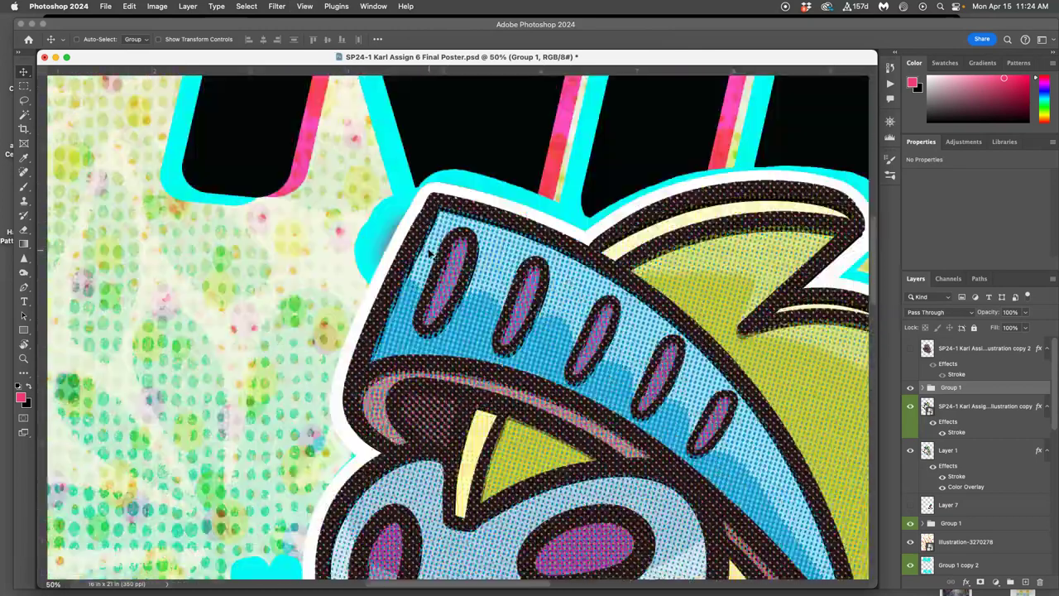
{"action": "scroll", "coordinate": [430, 252], "scroll_direction": "right", "scroll_amount": 10}
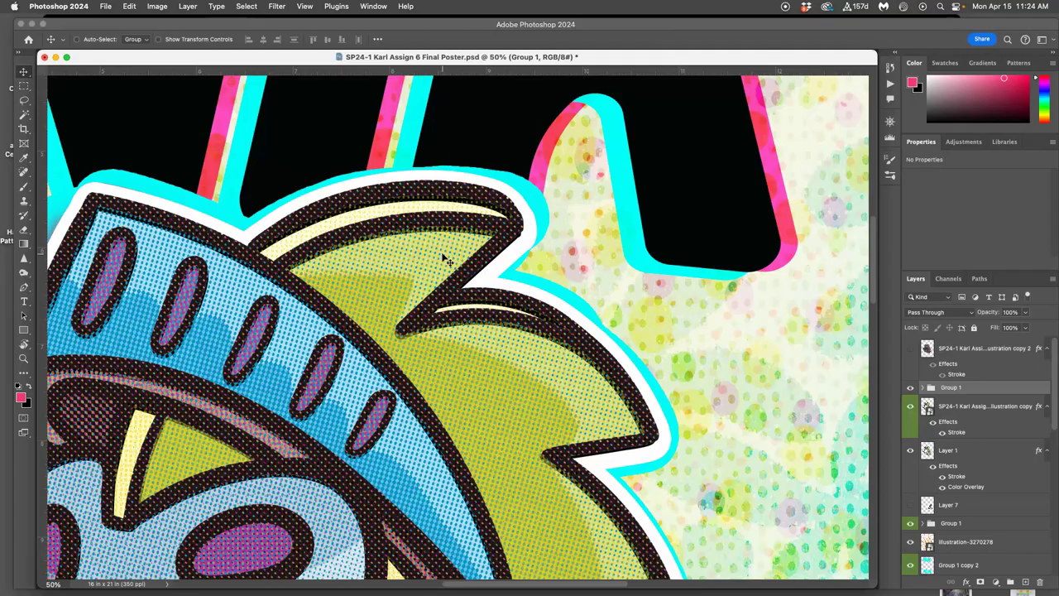
{"action": "scroll", "coordinate": [463, 265], "scroll_direction": "down", "scroll_amount": 15}
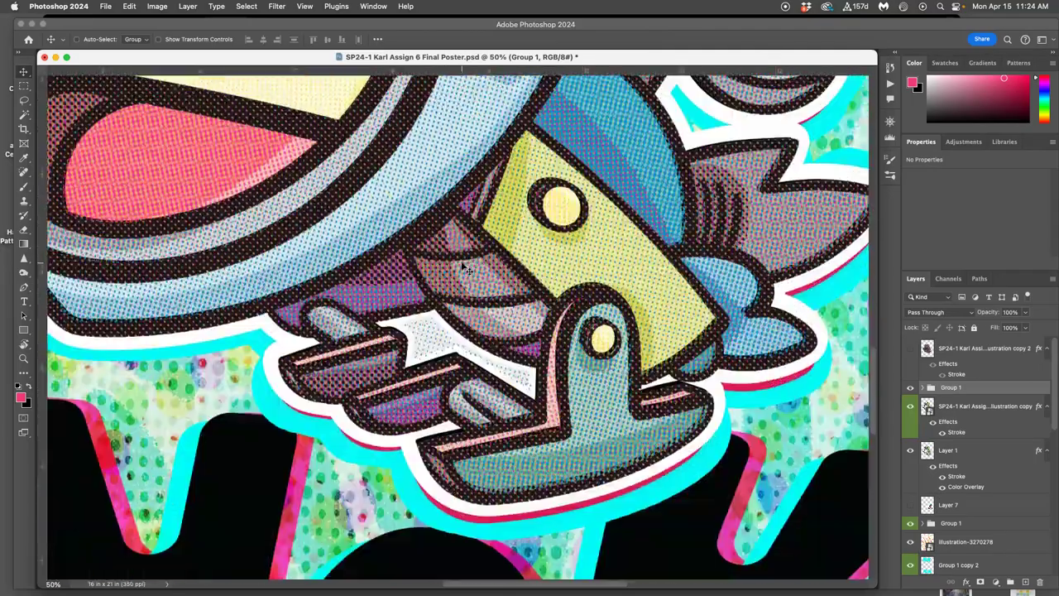
{"action": "key", "text": "super+minus"}
{"action": "key", "text": "super+minus"}
{"action": "key", "text": "super+minus"}
{"action": "key", "text": "super+minus"}
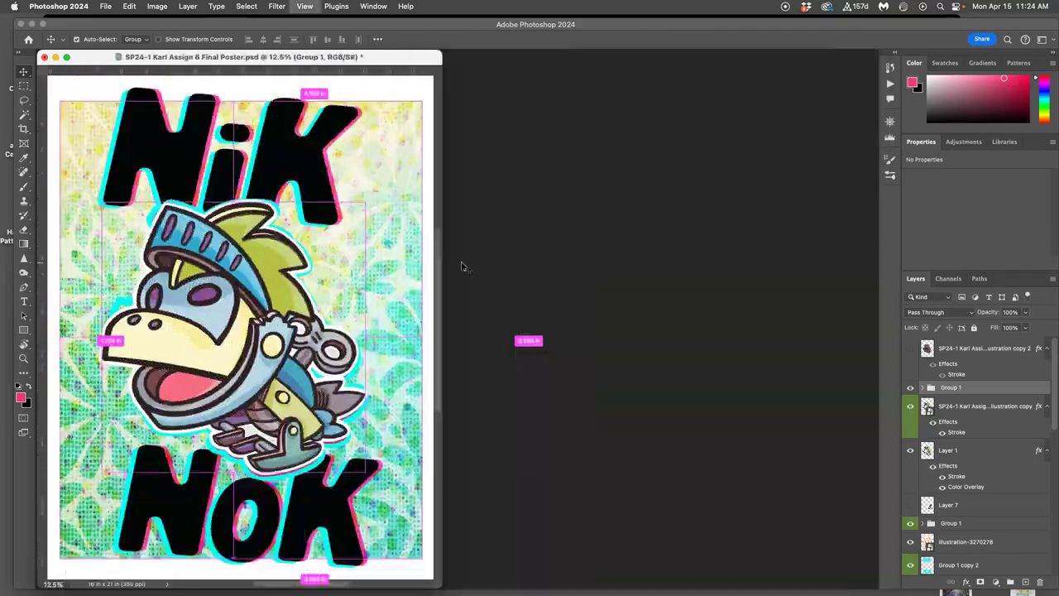
{"action": "scroll", "coordinate": [445, 267], "scroll_direction": "left", "scroll_amount": 5}
{"action": "scroll", "coordinate": [444, 267], "scroll_direction": "right", "scroll_amount": 4}
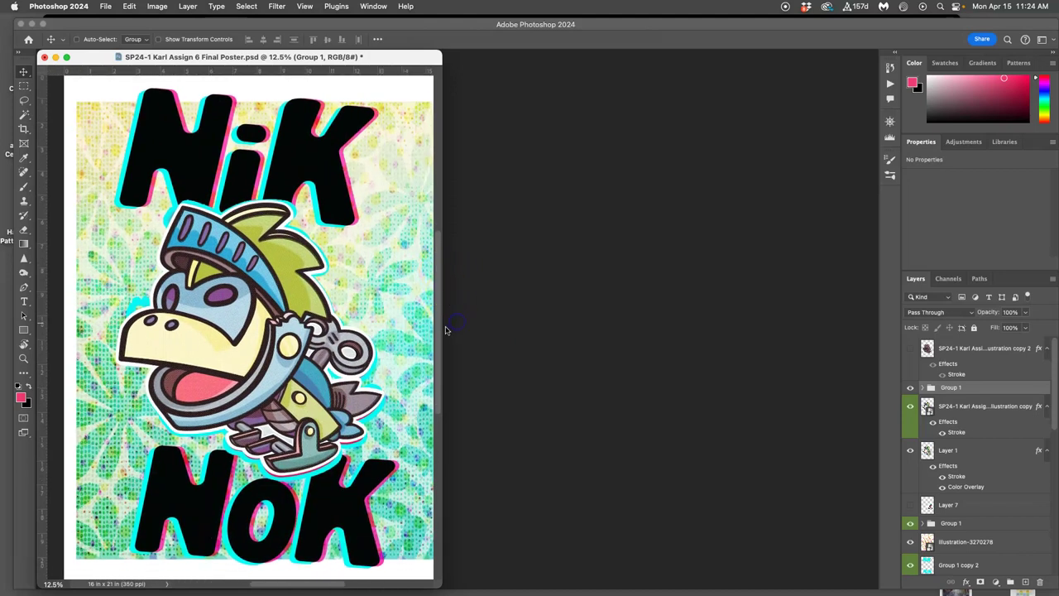
Step: Widen the document window, expand Group 1 and move Layer 3 below Layer 2
{"action": "left_click_drag", "start_coordinate": [443, 328], "coordinate": [784, 326]}
{"action": "left_click_drag", "start_coordinate": [995, 358], "coordinate": [924, 389]}
{"action": "left_click", "coordinate": [923, 388]}
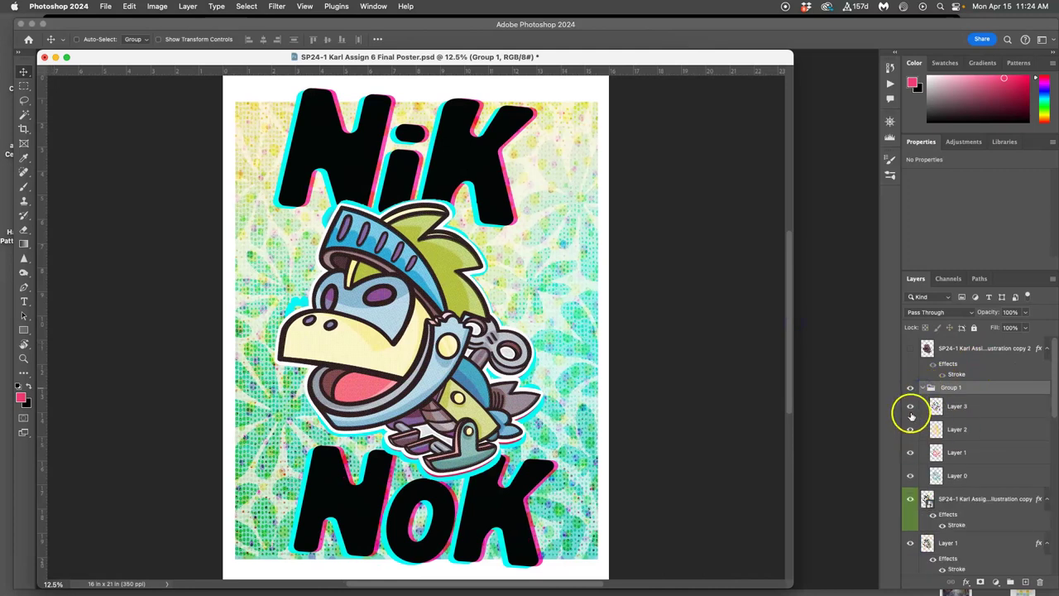
{"action": "left_click", "coordinate": [910, 407]}
{"action": "left_click", "coordinate": [910, 407]}
{"action": "left_click_drag", "start_coordinate": [957, 407], "coordinate": [960, 437]}
Step: Move Layer 2 to the bottom of Group 1 and hide Layers 3, 1 and 0
{"action": "key", "text": "super+equal"}
{"action": "key", "text": "super+equal"}
{"action": "key", "text": "super+equal"}
{"action": "key", "text": "super+equal"}
{"action": "key", "text": "super+equal"}
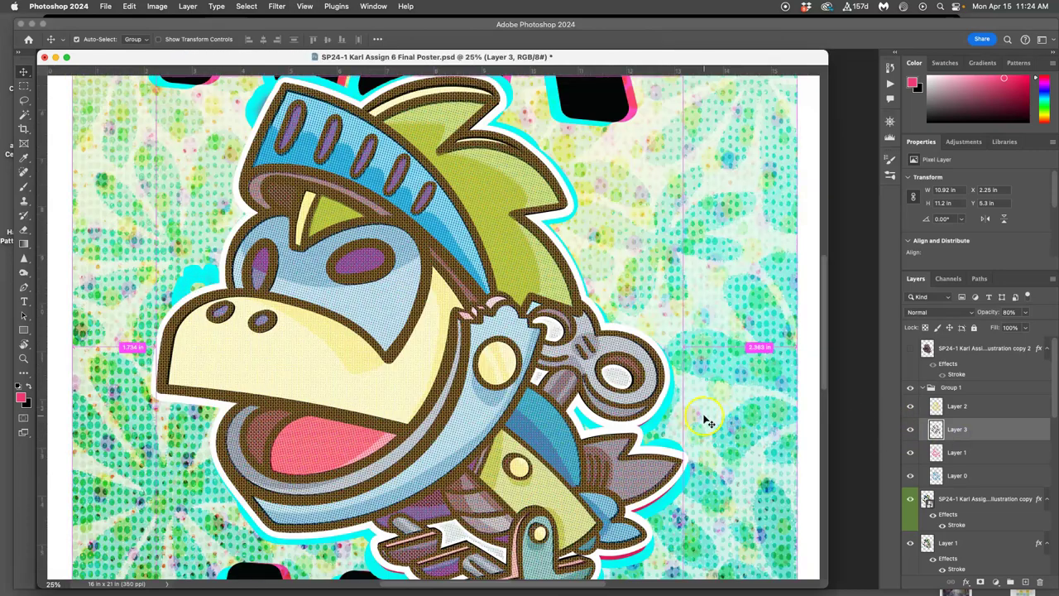
{"action": "scroll", "coordinate": [484, 385], "scroll_direction": "left", "scroll_amount": 3}
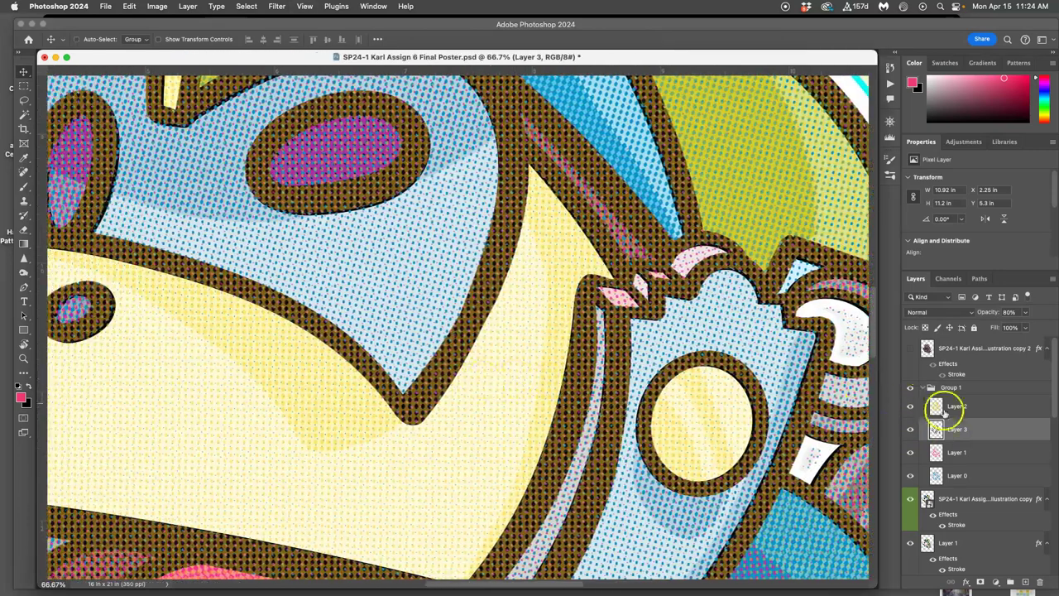
{"action": "left_click_drag", "start_coordinate": [969, 475], "coordinate": [977, 487]}
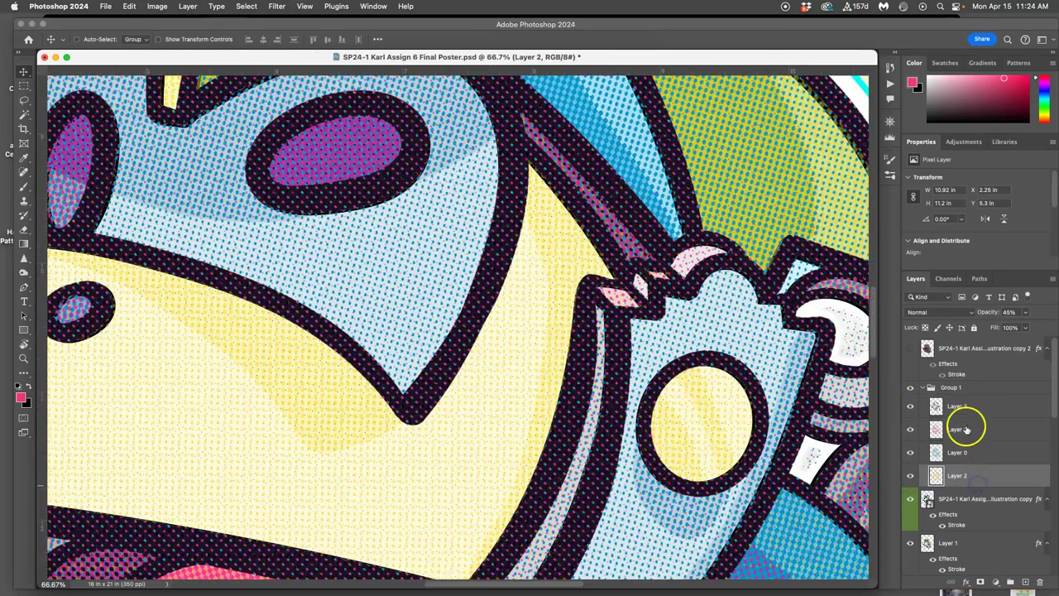
{"action": "left_click", "coordinate": [910, 406]}
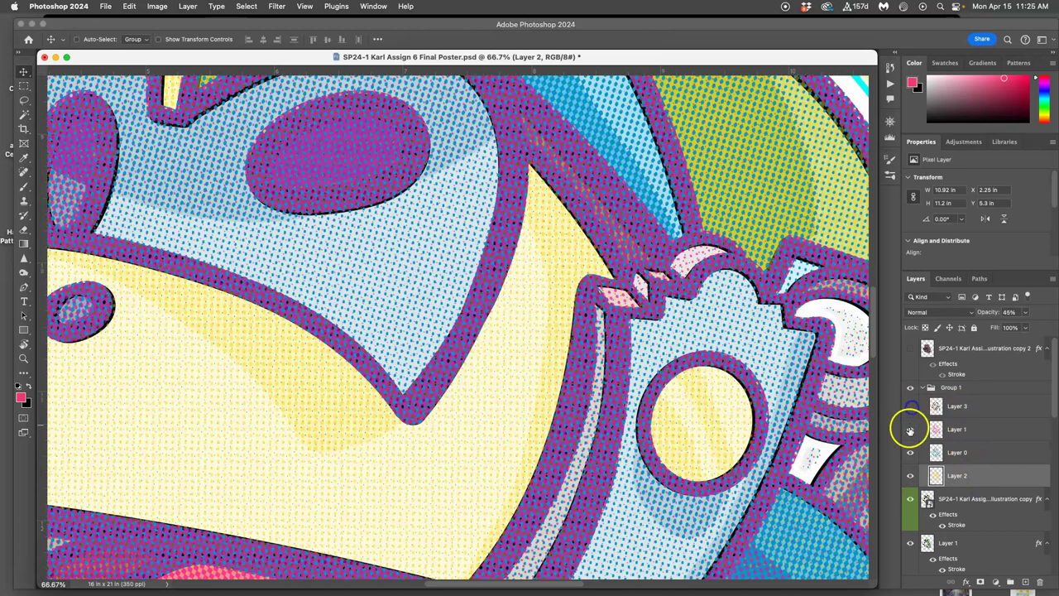
{"action": "left_click", "coordinate": [910, 429]}
{"action": "left_click", "coordinate": [910, 452]}
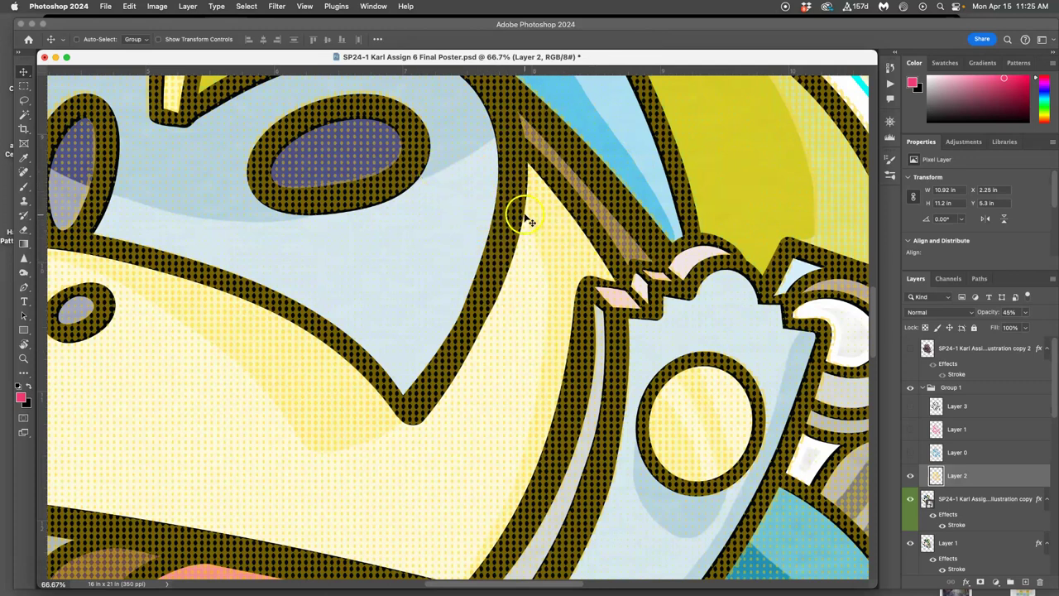
Step: Nudge Layer 2 down and right and set its opacity to 75%
{"action": "left_click", "coordinate": [971, 474]}
{"action": "key", "text": "Down"}
{"action": "key", "text": "Down"}
{"action": "key", "text": "Down"}
{"action": "key", "text": "Down"}
{"action": "key", "text": "Down"}
{"action": "key", "text": "Down"}
{"action": "key", "text": "Down"}
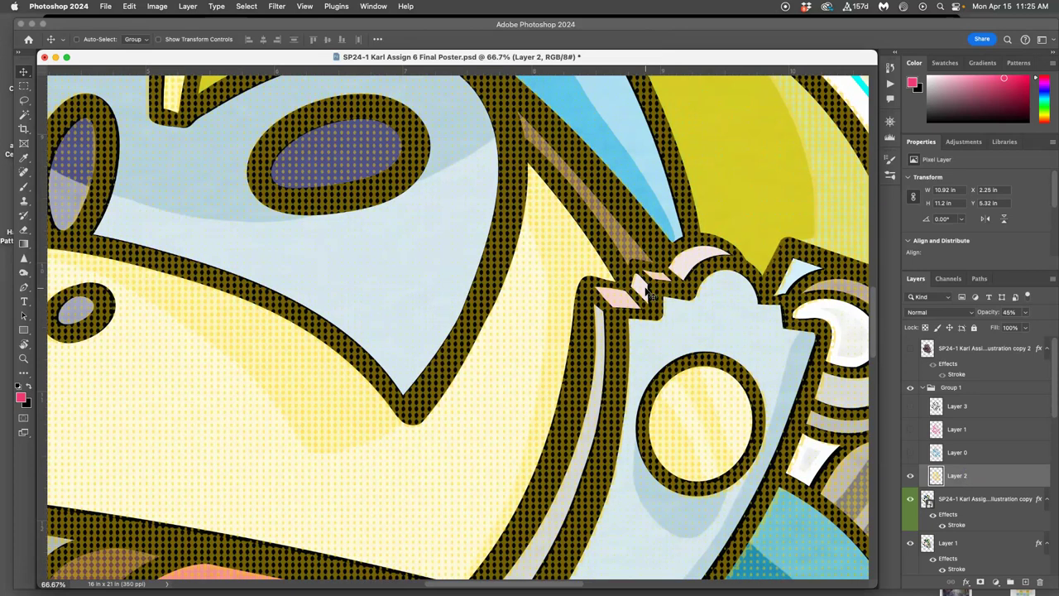
{"action": "key", "text": "Right"}
{"action": "key", "text": "Down"}
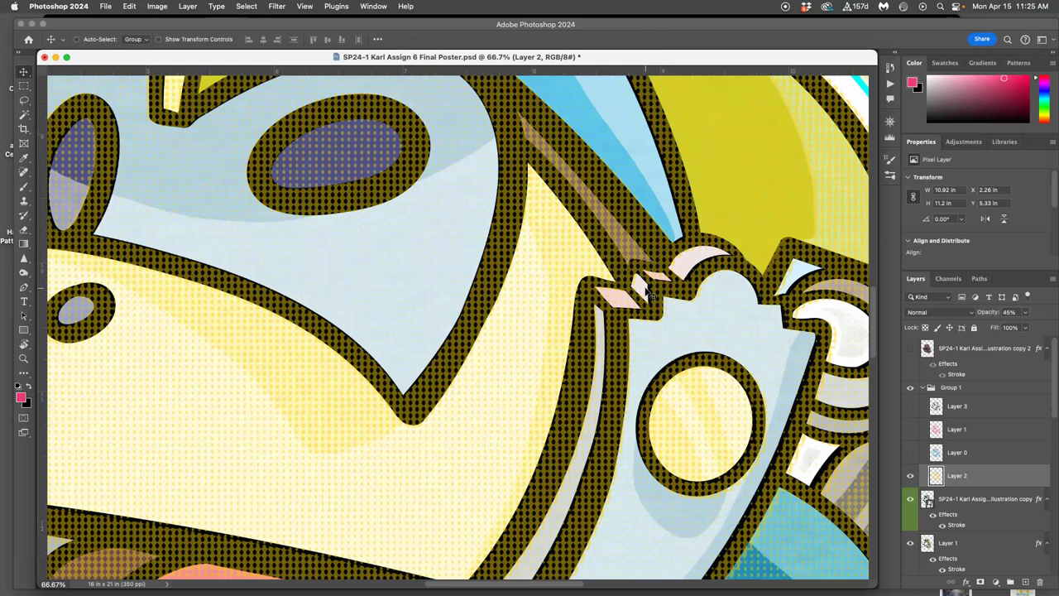
{"action": "left_click", "coordinate": [1025, 312]}
{"action": "left_click_drag", "start_coordinate": [1023, 328], "coordinate": [1040, 327]}
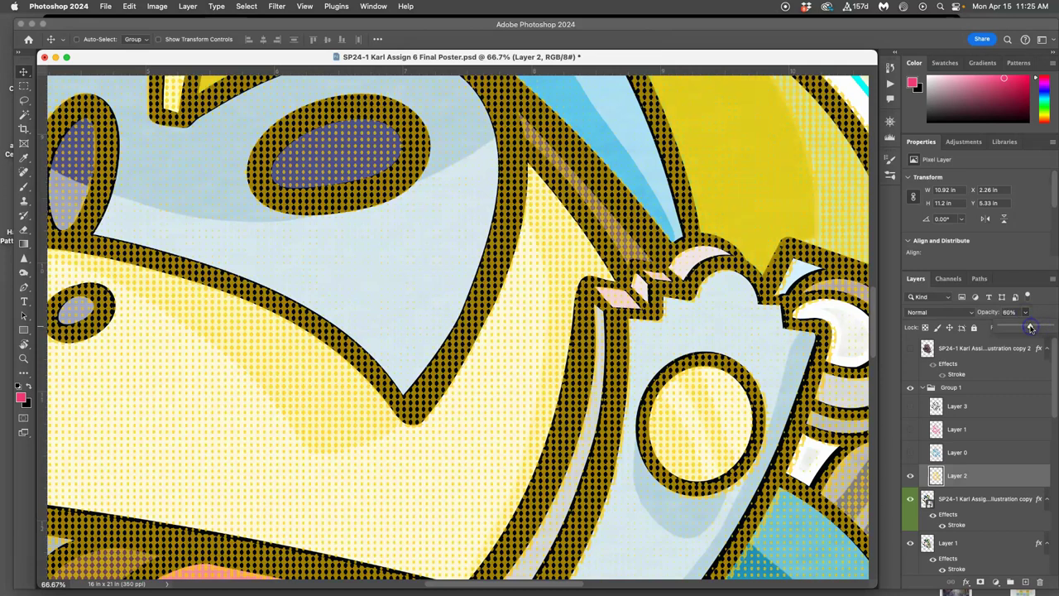
{"action": "left_click_drag", "start_coordinate": [1039, 327], "coordinate": [1038, 327]}
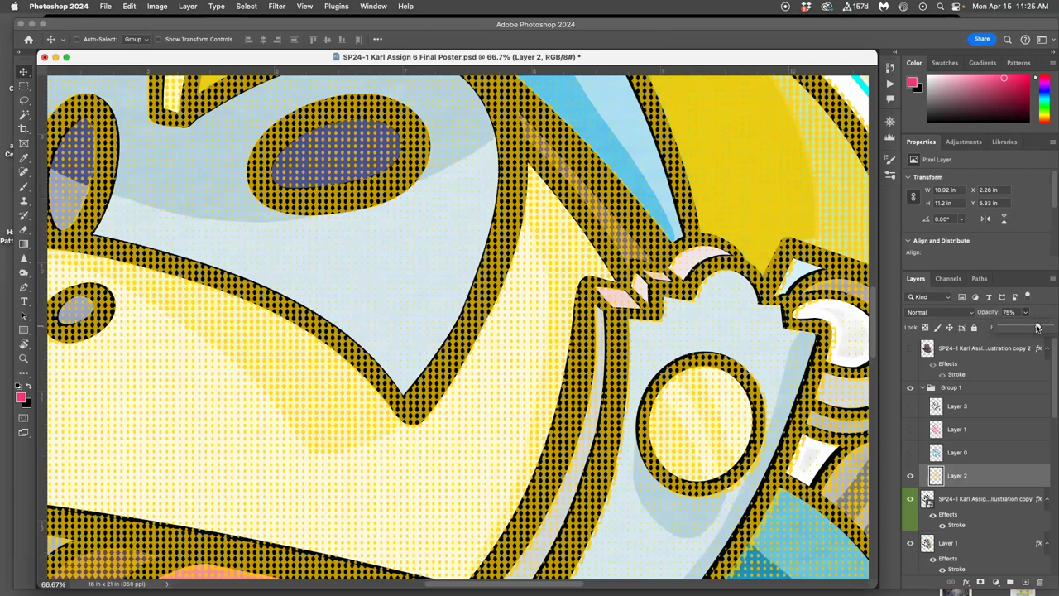
Step: Show Layer 0's blue halftone, nudge it into place, and lower its opacity to about 75%
{"action": "left_click", "coordinate": [910, 454]}
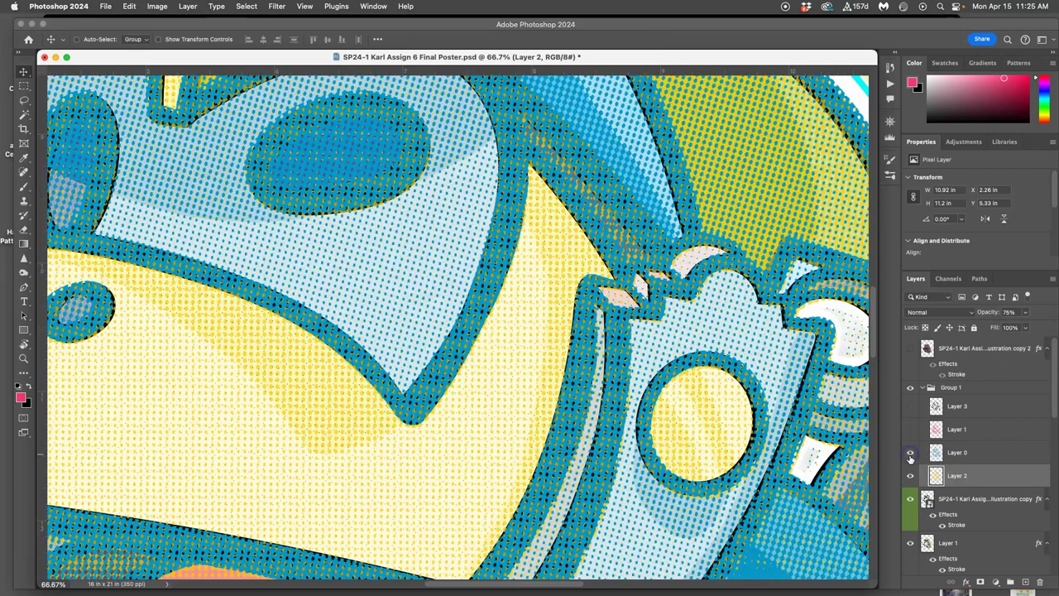
{"action": "left_click", "coordinate": [951, 452]}
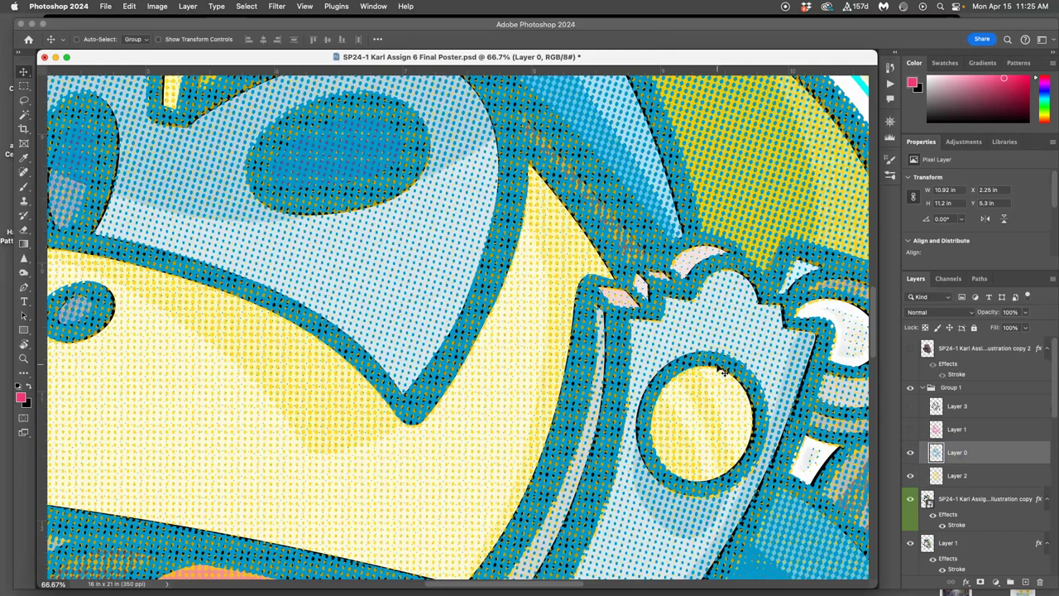
{"action": "key", "text": "Right"}
{"action": "key", "text": "Right"}
{"action": "key", "text": "Right"}
{"action": "key", "text": "Right"}
{"action": "key", "text": "Right"}
{"action": "key", "text": "Right"}
{"action": "key", "text": "Right"}
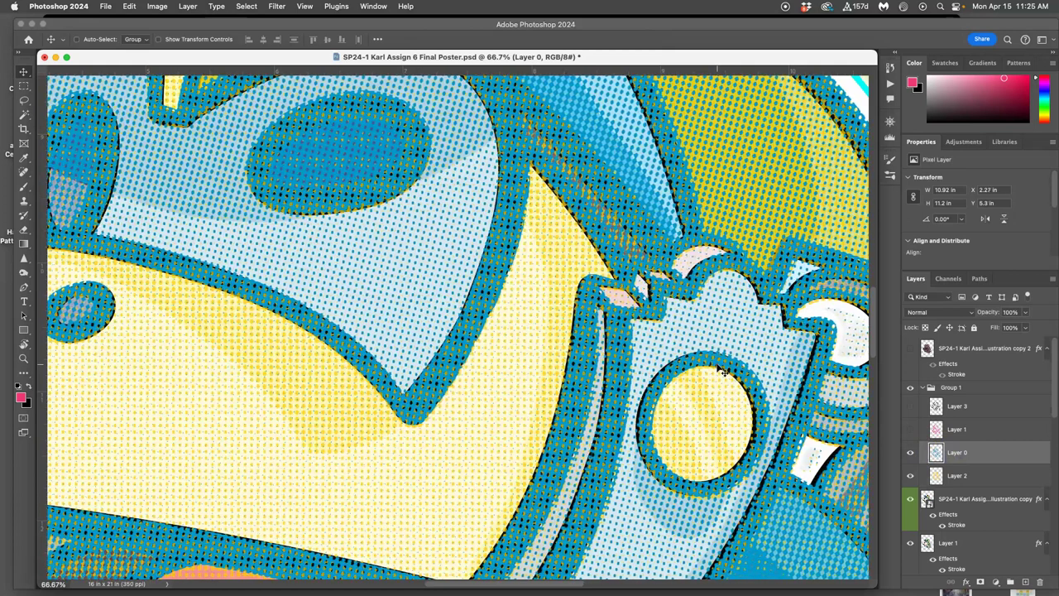
{"action": "key", "text": "Left"}
{"action": "left_click", "coordinate": [1025, 312]}
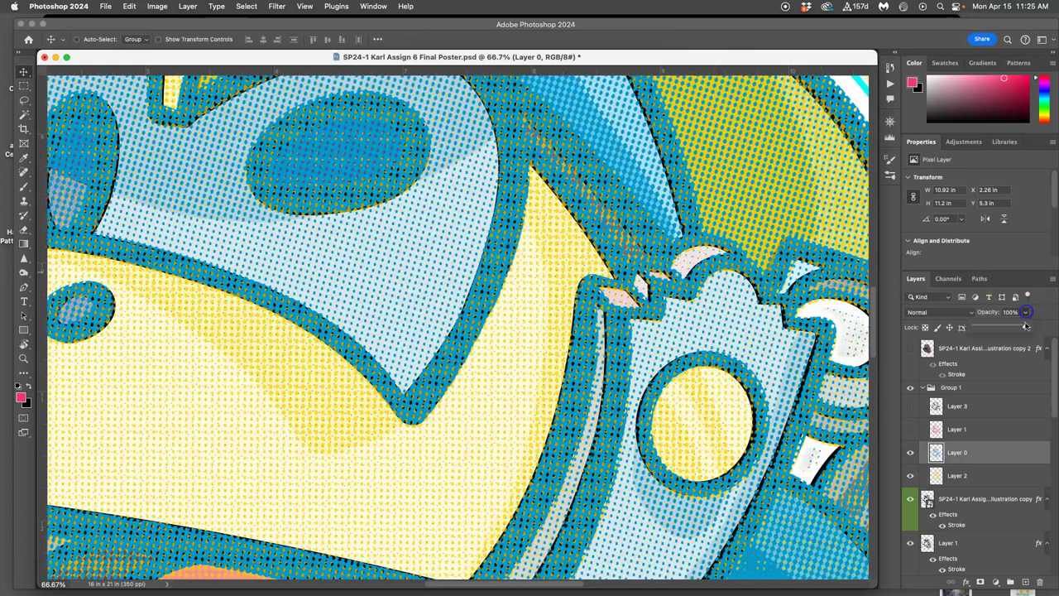
{"action": "left_click_drag", "start_coordinate": [1013, 328], "coordinate": [1014, 329]}
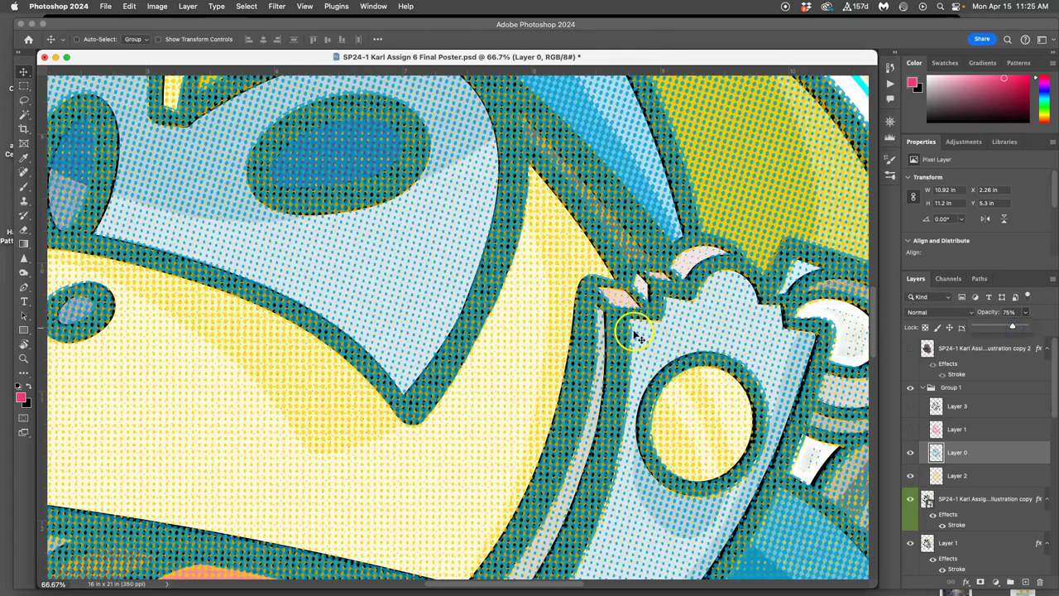
Step: Show the magenta Layer 1 and black Layer 3 halftones, setting Layer 3 to 80% opacity
{"action": "left_click", "coordinate": [910, 430]}
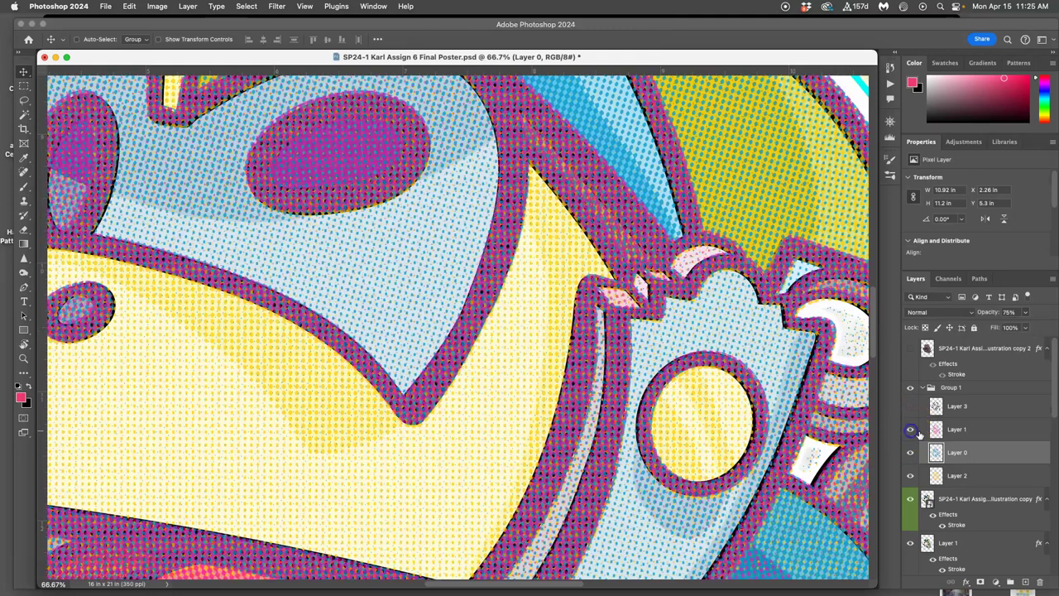
{"action": "left_click", "coordinate": [947, 432]}
{"action": "left_click", "coordinate": [1025, 311]}
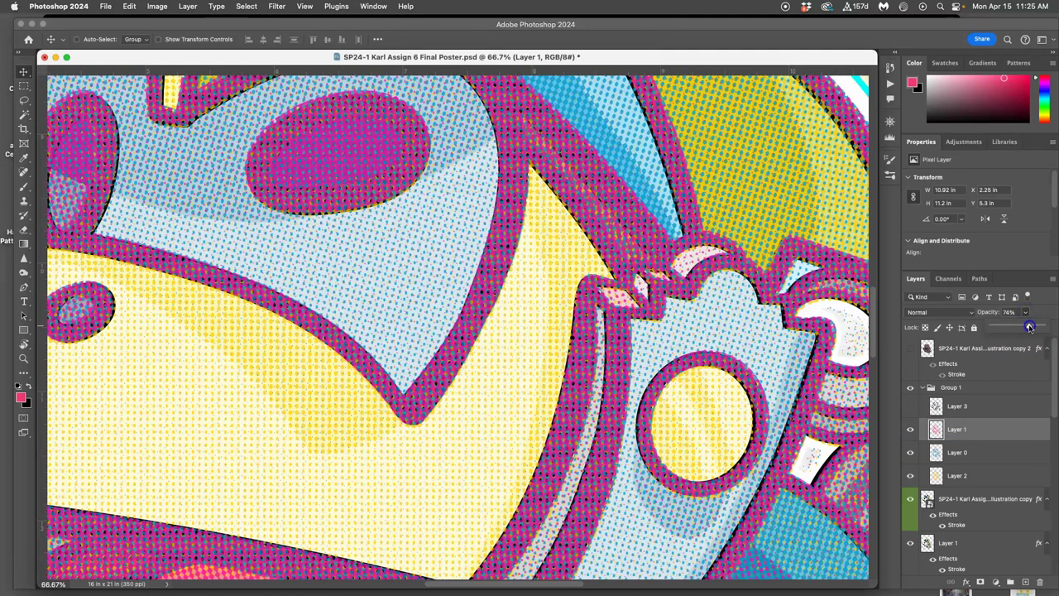
{"action": "left_click", "coordinate": [910, 406]}
{"action": "left_click", "coordinate": [951, 406]}
{"action": "left_click", "coordinate": [1024, 313]}
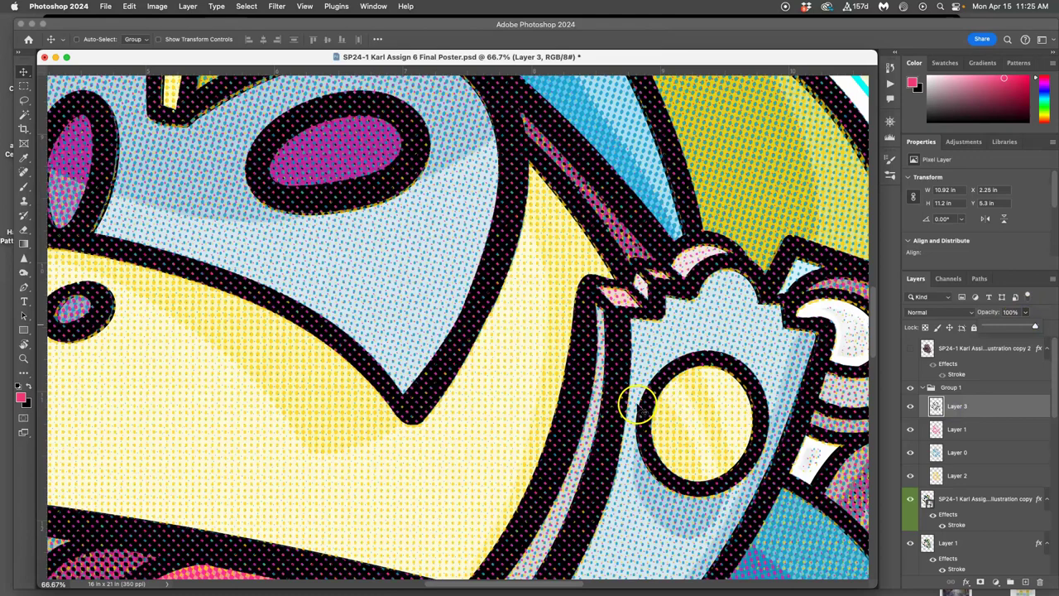
Step: Zoom out, compare the poster with and without the Group 1 overlay, then select Group 1
{"action": "key", "text": "super+minus"}
{"action": "key", "text": "super+minus"}
{"action": "key", "text": "super+minus"}
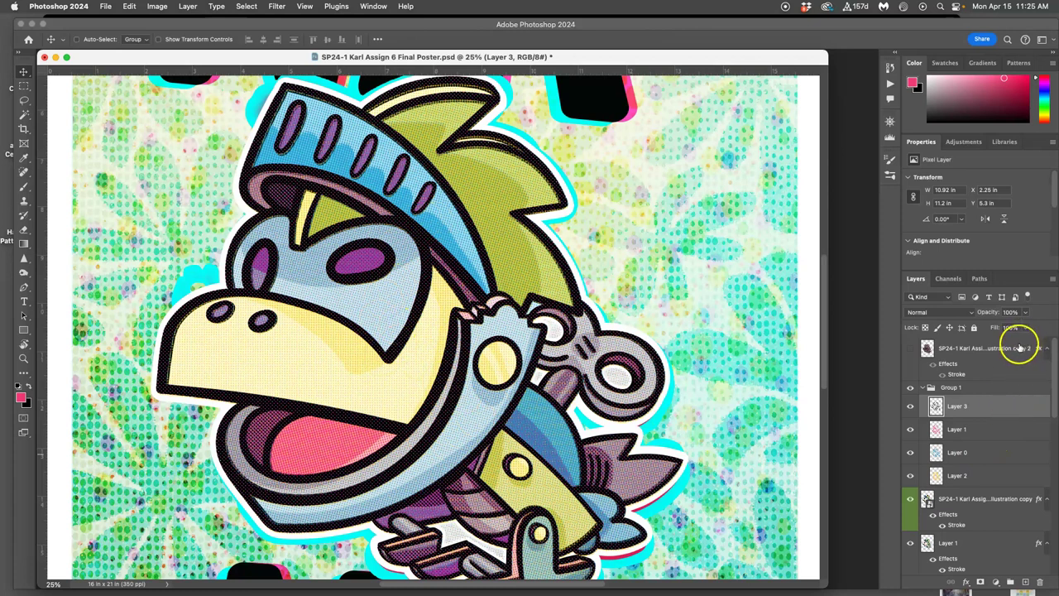
{"action": "key", "text": "super+z"}
{"action": "key", "text": "super+z"}
{"action": "key", "text": "super+z"}
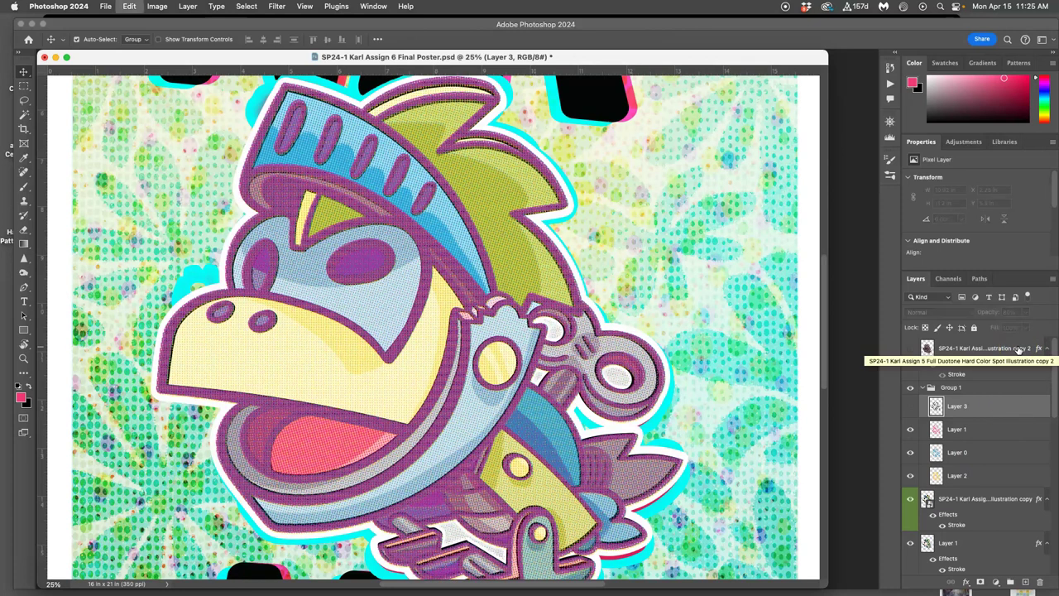
{"action": "key", "text": "shift+super+z"}
{"action": "key", "text": "shift+super+z"}
{"action": "key", "text": "shift+super+z"}
{"action": "key", "text": "shift+super+z"}
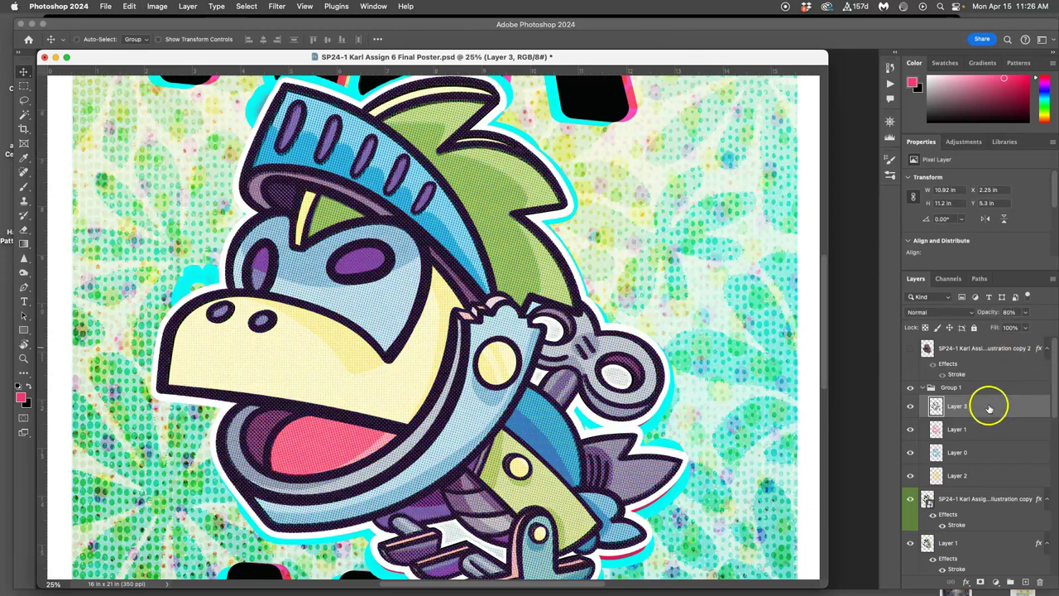
{"action": "left_click", "coordinate": [909, 387]}
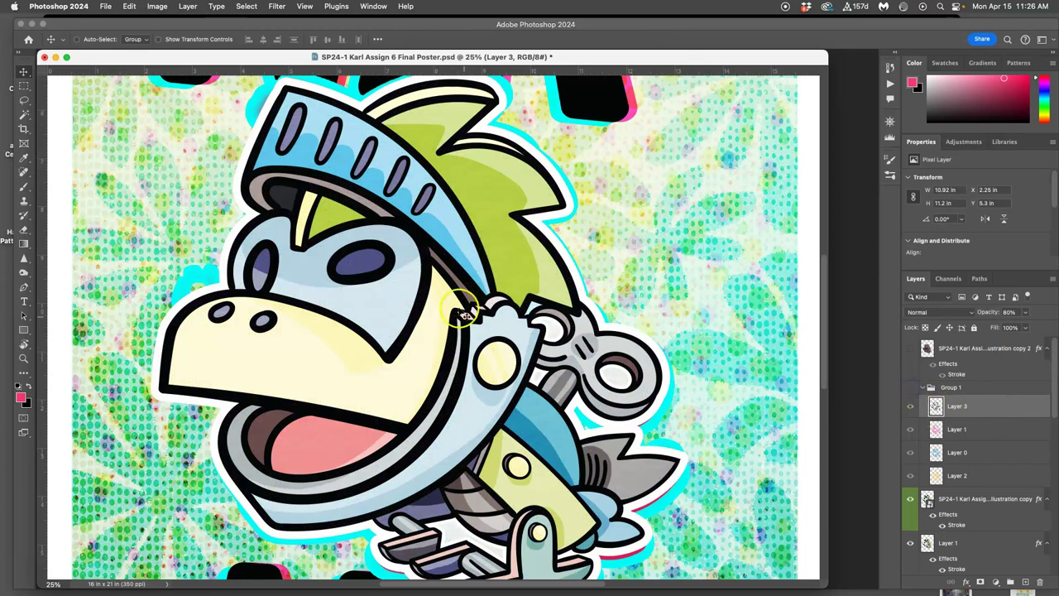
{"action": "left_click", "coordinate": [909, 387]}
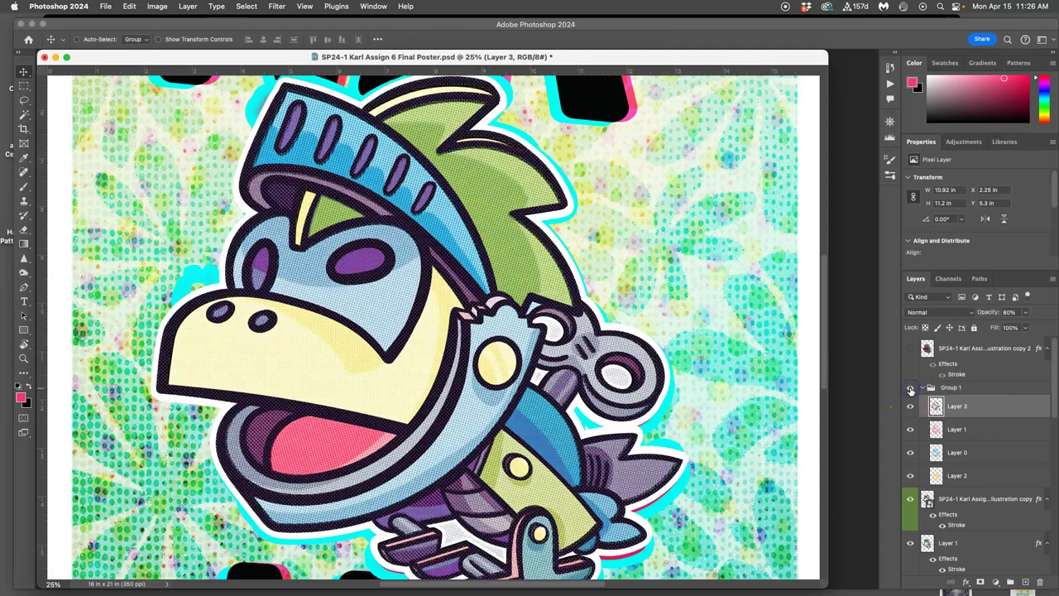
{"action": "left_click", "coordinate": [964, 389]}
Step: Collapse Group 1 and set it to Pin Light blend mode at 100% opacity
{"action": "left_click", "coordinate": [921, 388]}
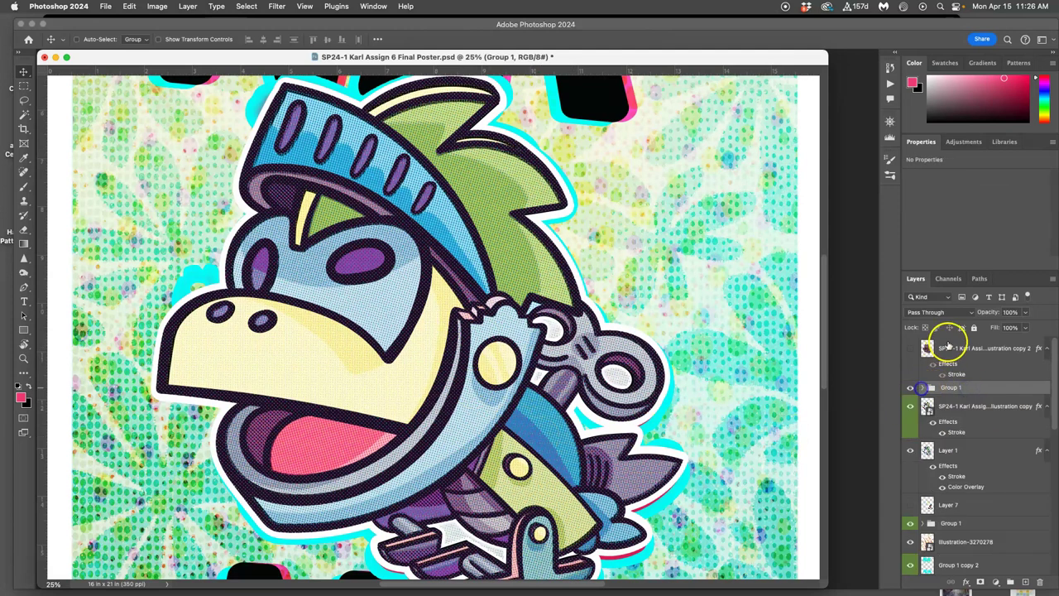
{"action": "left_click", "coordinate": [1025, 312]}
{"action": "mouse_move", "coordinate": [1020, 326]}
{"action": "left_mouse_down"}
{"action": "mouse_move", "coordinate": [997, 327]}
{"action": "mouse_move", "coordinate": [1007, 327]}
{"action": "left_mouse_up"}
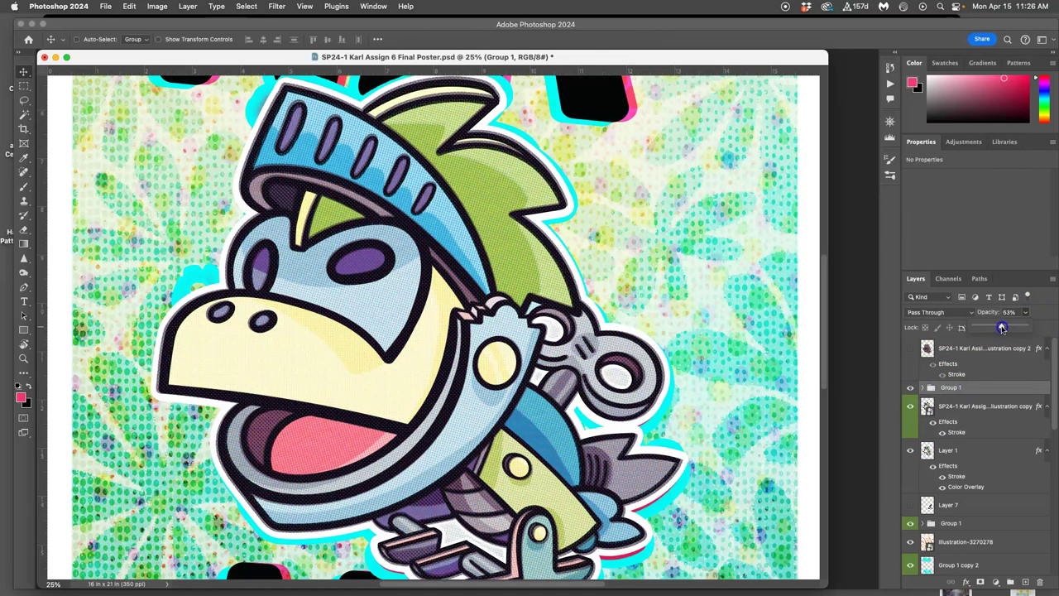
{"action": "left_click", "coordinate": [935, 312]}
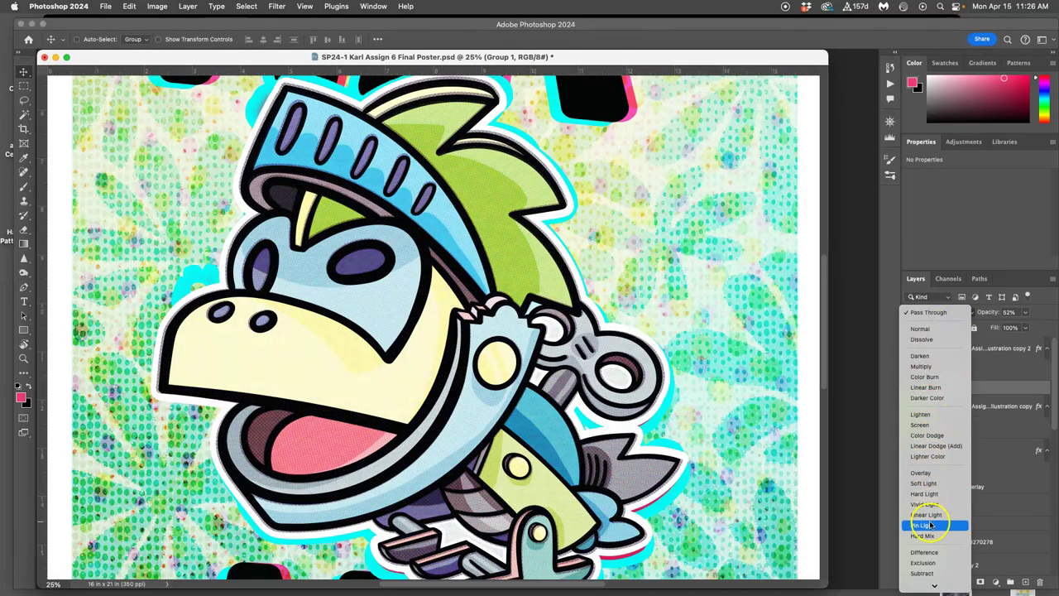
{"action": "left_click", "coordinate": [930, 526]}
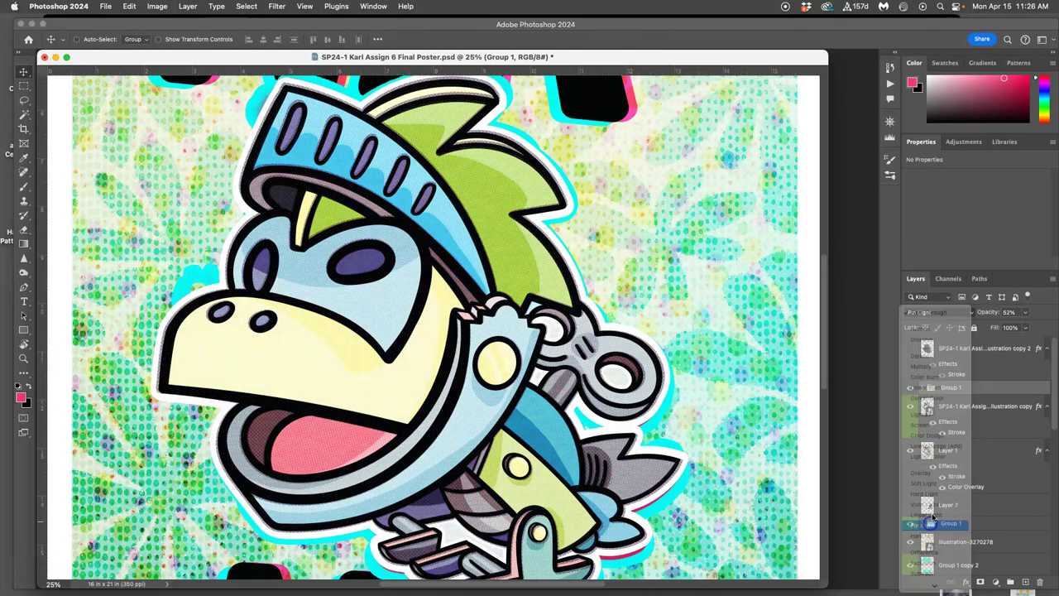
{"action": "left_click", "coordinate": [1024, 311]}
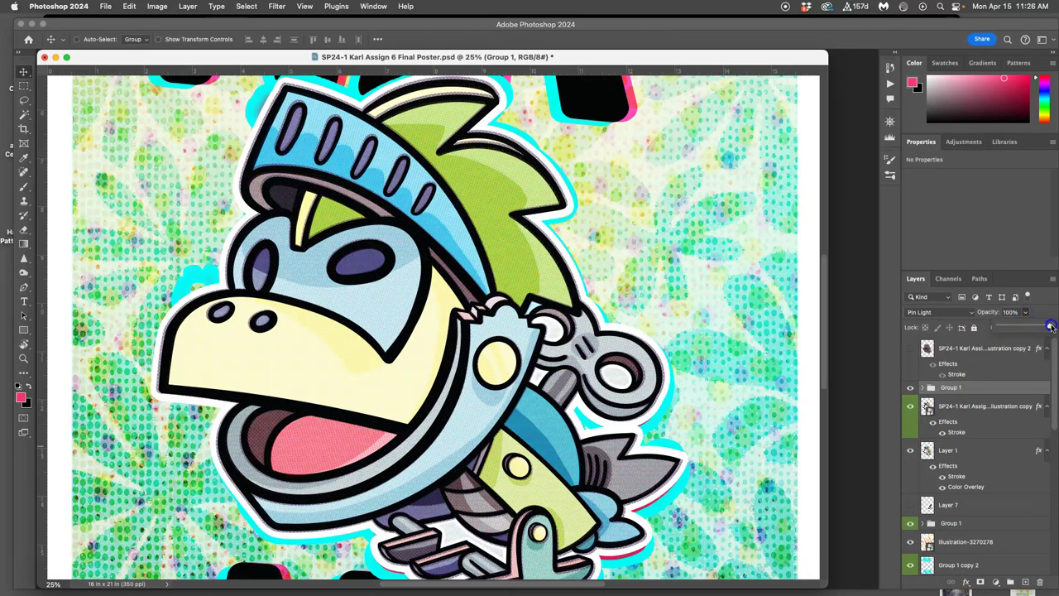
{"action": "left_click", "coordinate": [1050, 326]}
{"action": "key", "text": "super+equal"}
{"action": "key", "text": "super+equal"}
{"action": "key", "text": "super+equal"}
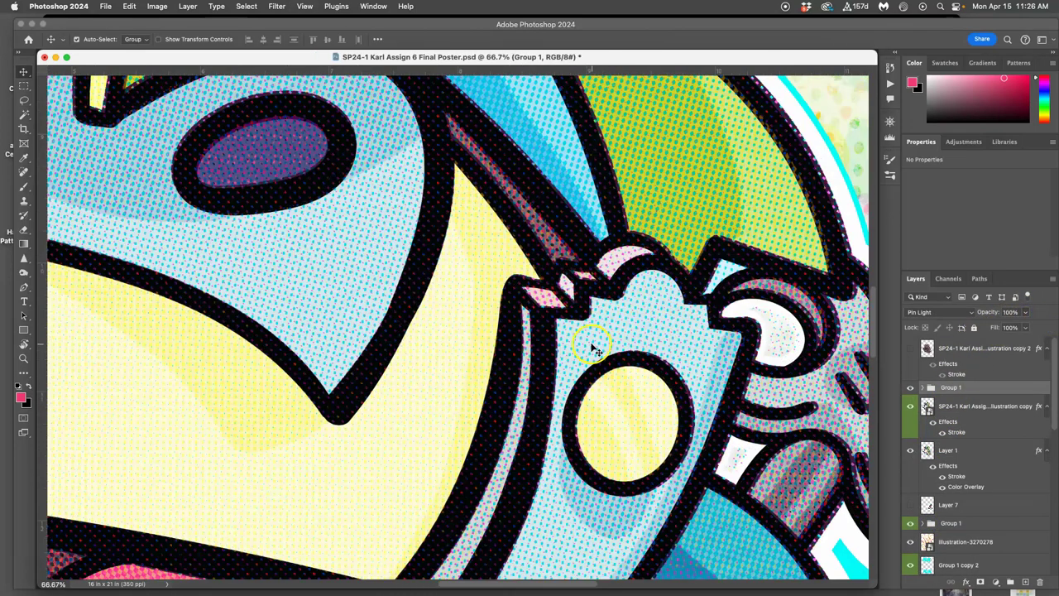
{"action": "scroll", "coordinate": [595, 349], "scroll_direction": "left", "scroll_amount": 10}
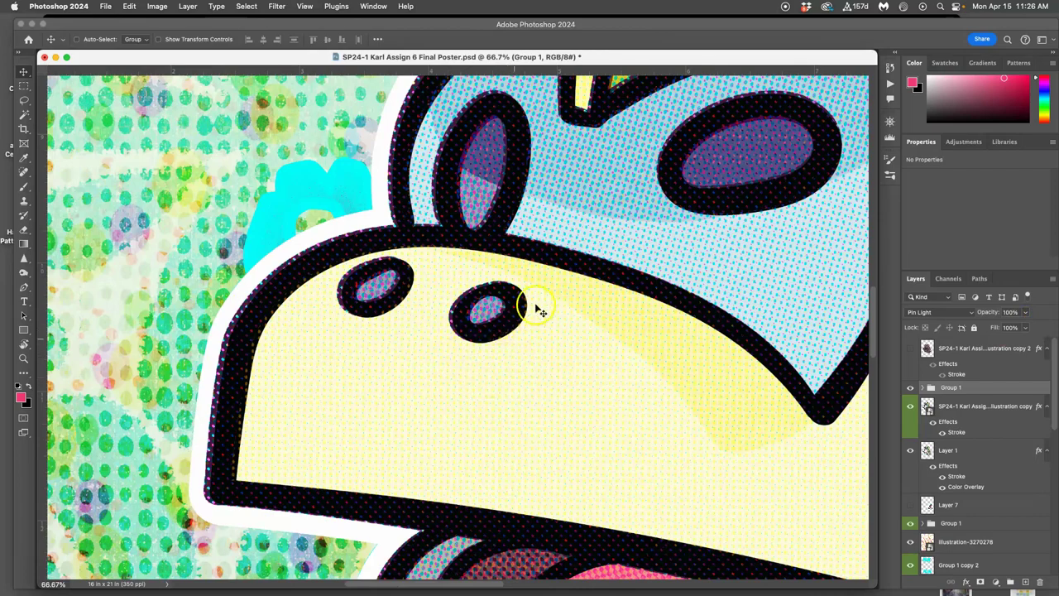
{"action": "scroll", "coordinate": [560, 243], "scroll_direction": "up", "scroll_amount": 10}
{"action": "scroll", "coordinate": [626, 239], "scroll_direction": "right", "scroll_amount": 2}
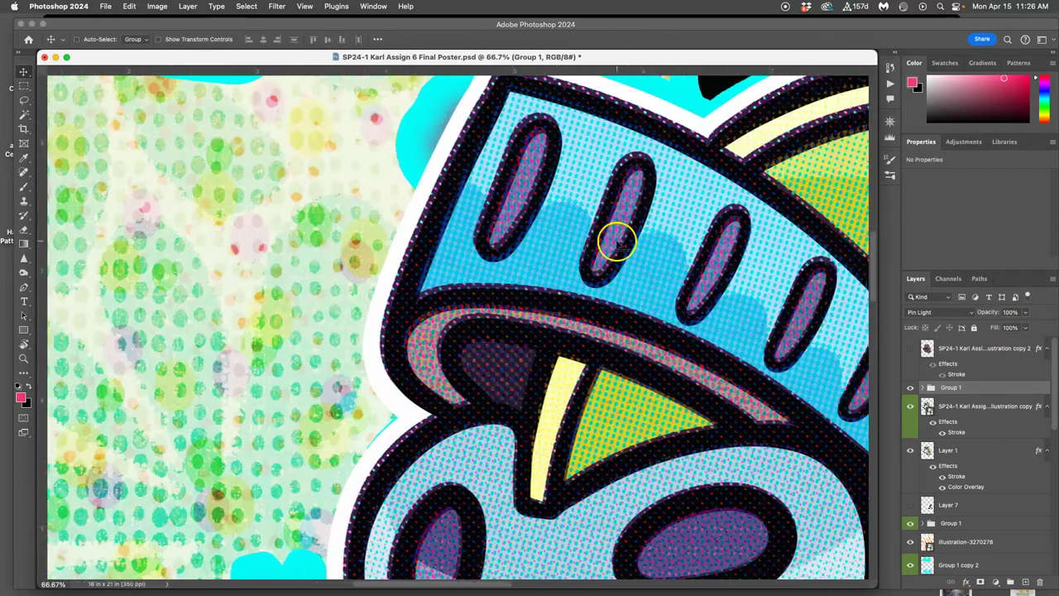
{"action": "scroll", "coordinate": [616, 242], "scroll_direction": "right", "scroll_amount": 10}
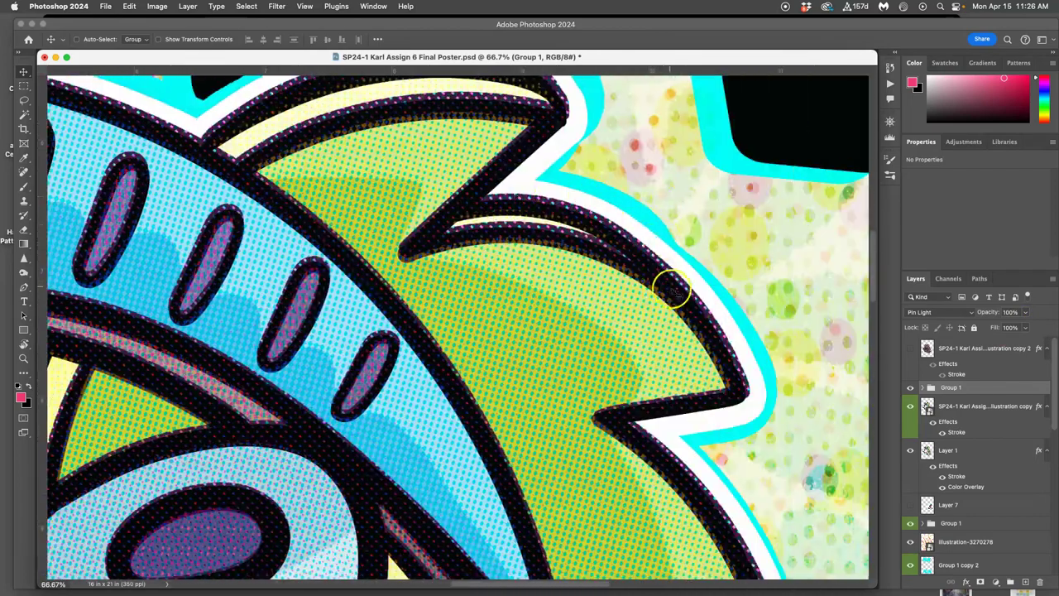
{"action": "scroll", "coordinate": [672, 287], "scroll_direction": "down", "scroll_amount": 5}
{"action": "key", "text": "super+minus"}
{"action": "key", "text": "super+minus"}
{"action": "key", "text": "super+minus"}
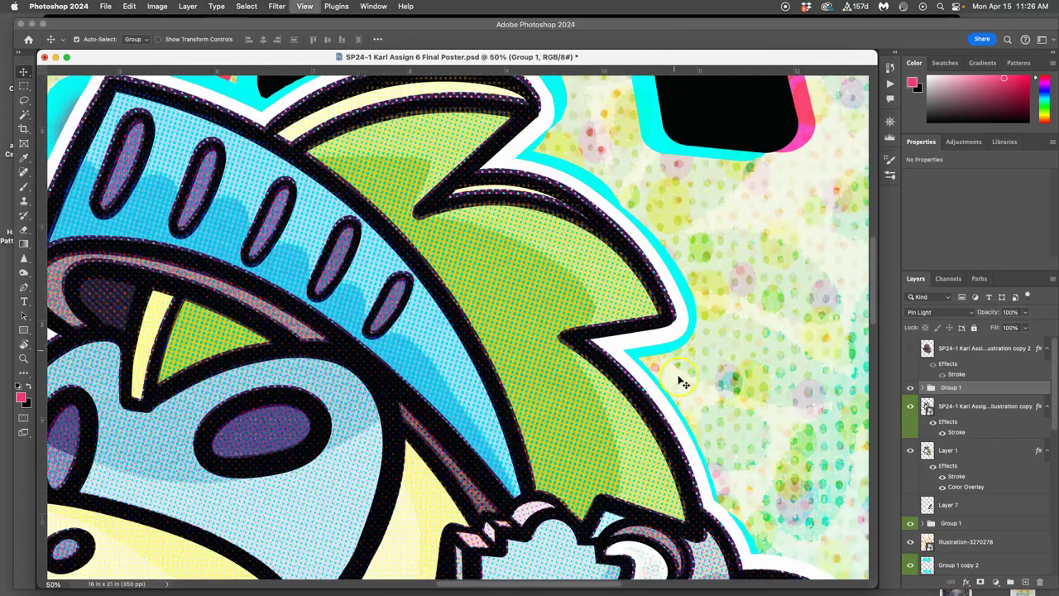
{"action": "scroll", "coordinate": [643, 387], "scroll_direction": "down", "scroll_amount": 2}
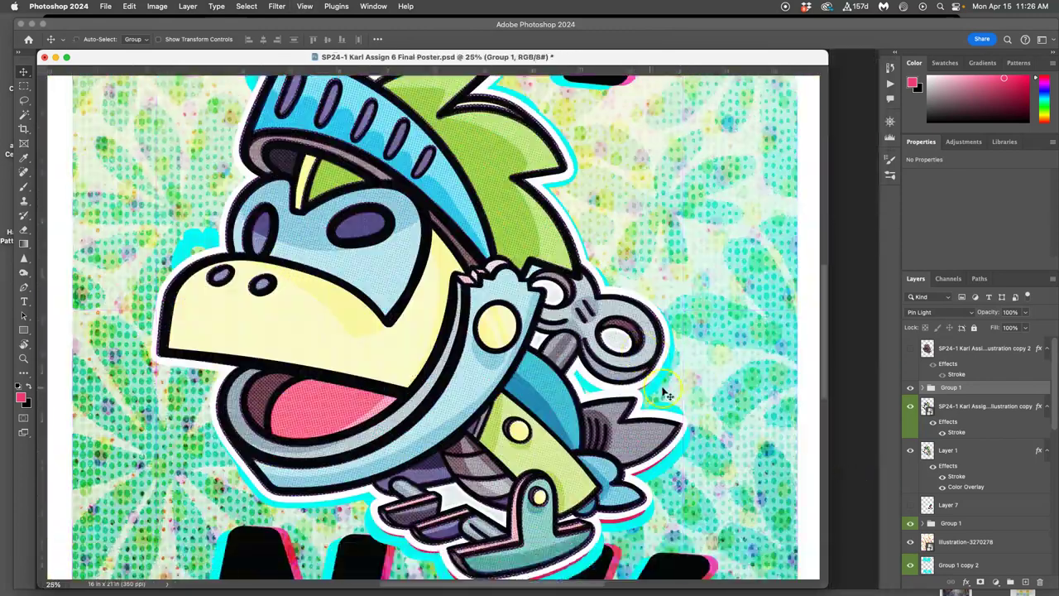
{"action": "left_click", "coordinate": [909, 387]}
{"action": "left_click", "coordinate": [909, 388]}
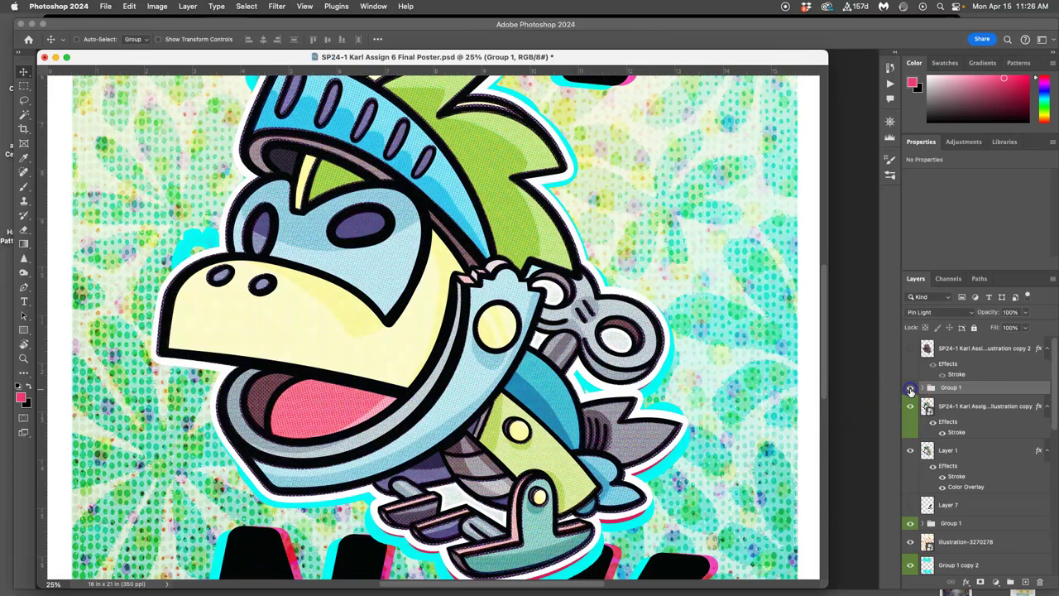
{"action": "left_click", "coordinate": [910, 388]}
{"action": "left_click", "coordinate": [910, 388]}
{"action": "scroll", "coordinate": [730, 374], "scroll_direction": "left", "scroll_amount": 1}
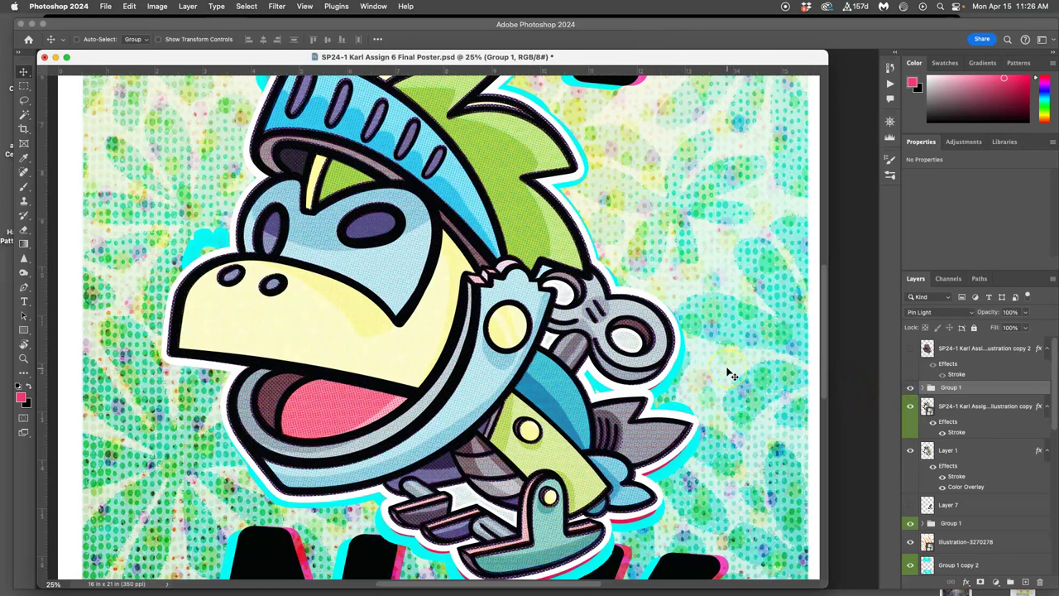
{"action": "key", "text": "super+minus"}
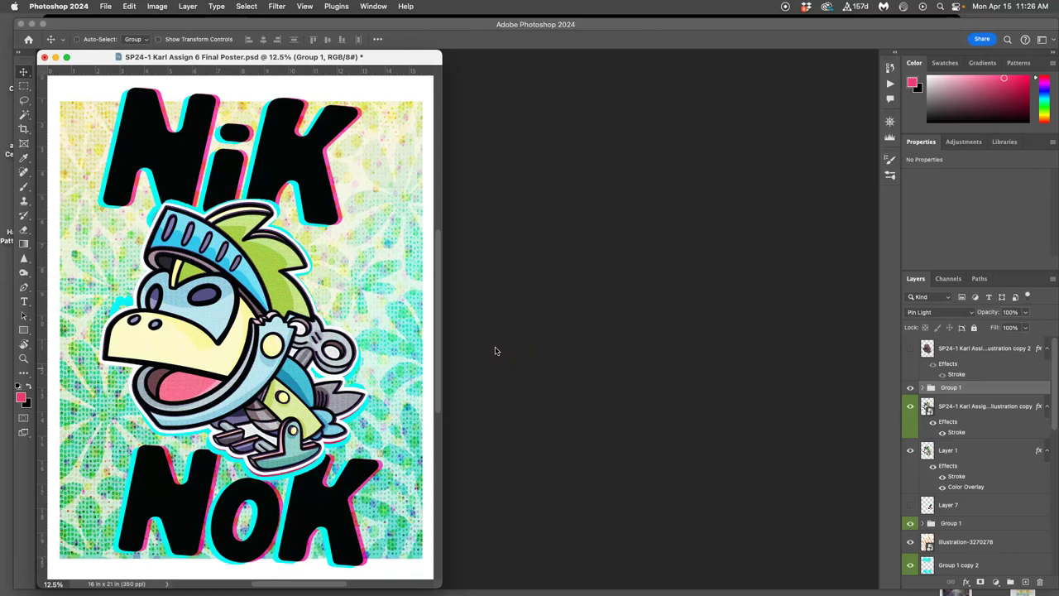
Step: Duplicate Group 1 with Cmd+J and merge the copy into the single layer Group 1 copy 3
{"action": "left_click", "coordinate": [990, 388]}
{"action": "key", "text": "super+j"}
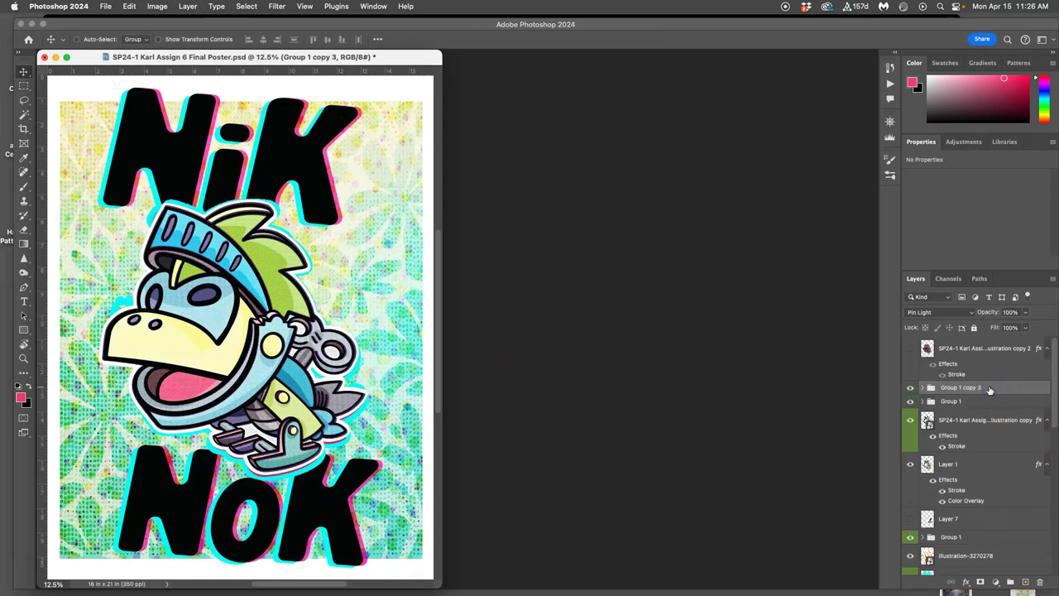
{"action": "left_click", "coordinate": [155, 6]}
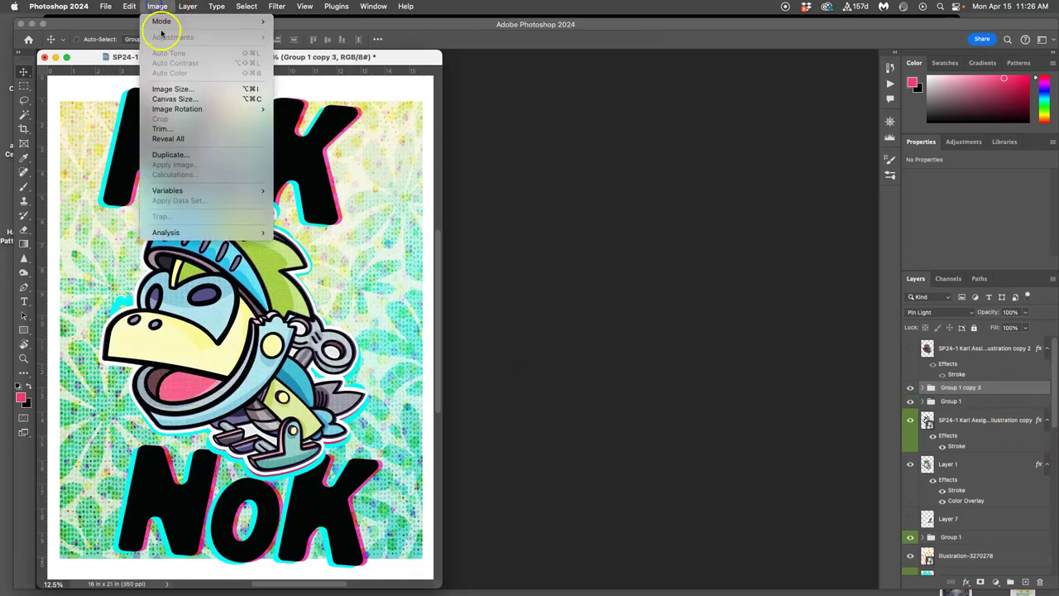
{"action": "left_click", "coordinate": [989, 388]}
{"action": "right_click", "coordinate": [990, 388]}
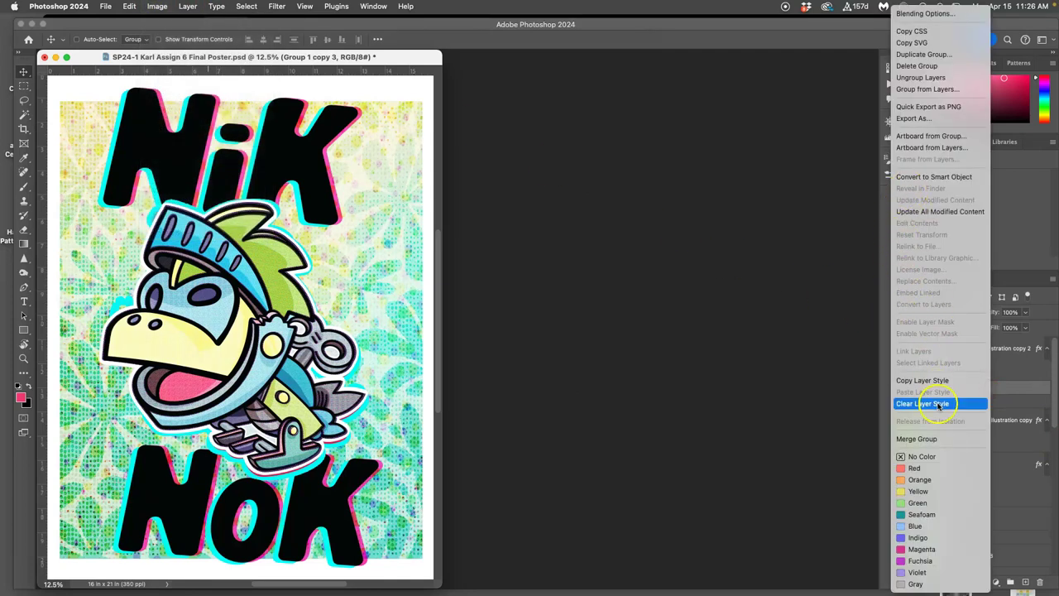
{"action": "left_click", "coordinate": [916, 439]}
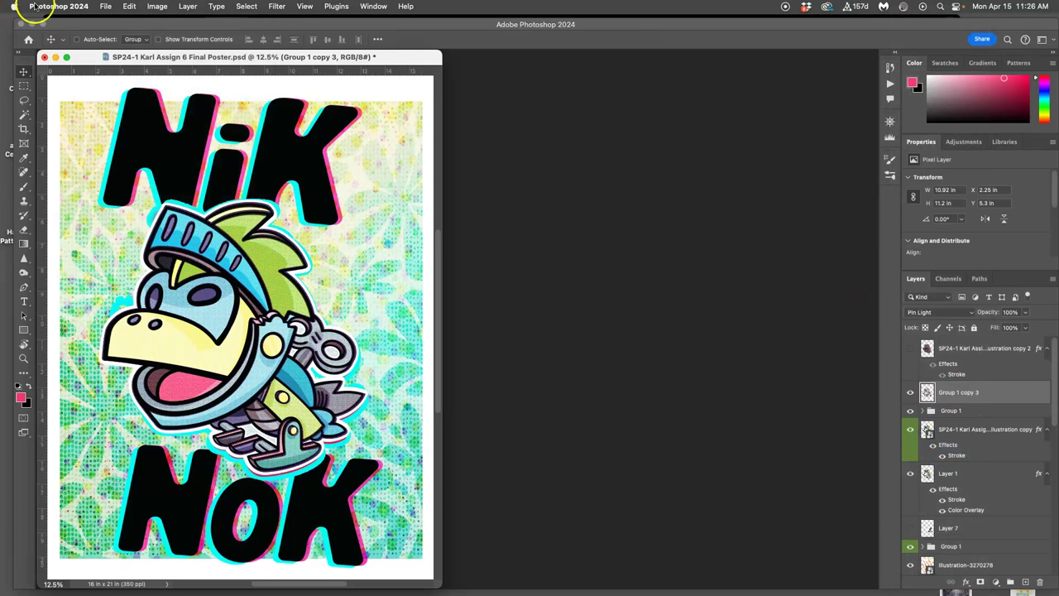
Step: Open Hue/Saturation on the merged overlay and shift the Master hue to about -28
{"action": "left_click", "coordinate": [152, 9]}
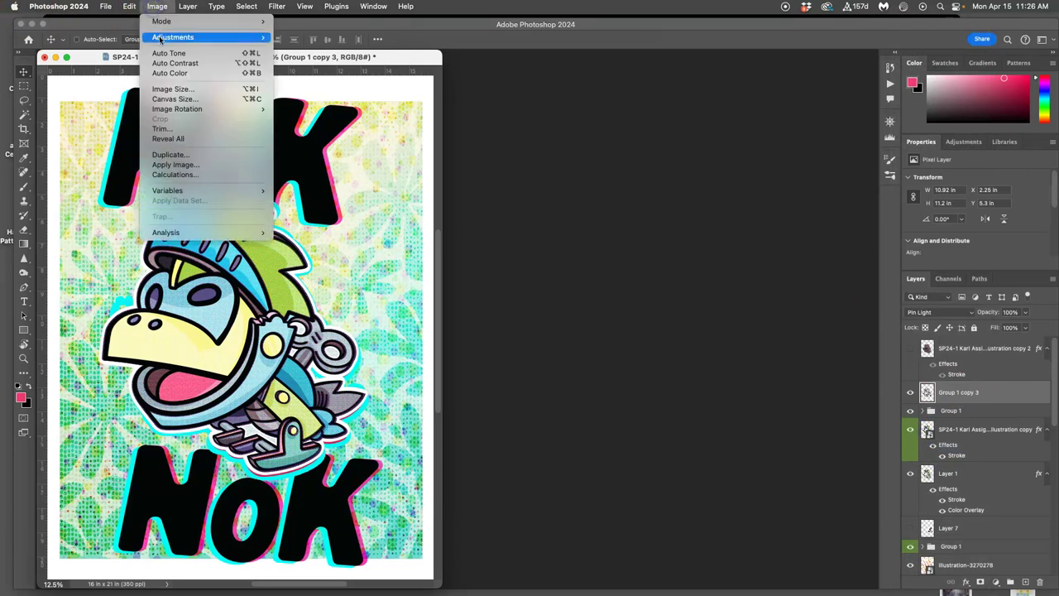
{"action": "mouse_move", "coordinate": [173, 37]}
{"action": "left_click", "coordinate": [320, 95]}
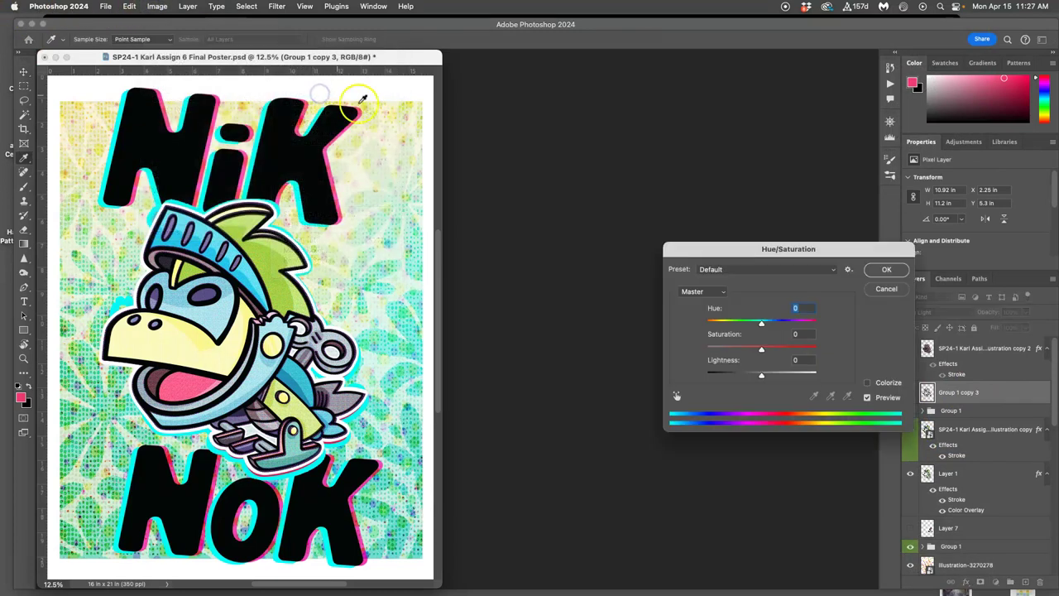
{"action": "mouse_move", "coordinate": [761, 321]}
{"action": "left_mouse_down"}
{"action": "mouse_move", "coordinate": [790, 325]}
{"action": "mouse_move", "coordinate": [728, 324]}
{"action": "mouse_move", "coordinate": [776, 328]}
{"action": "left_mouse_up"}
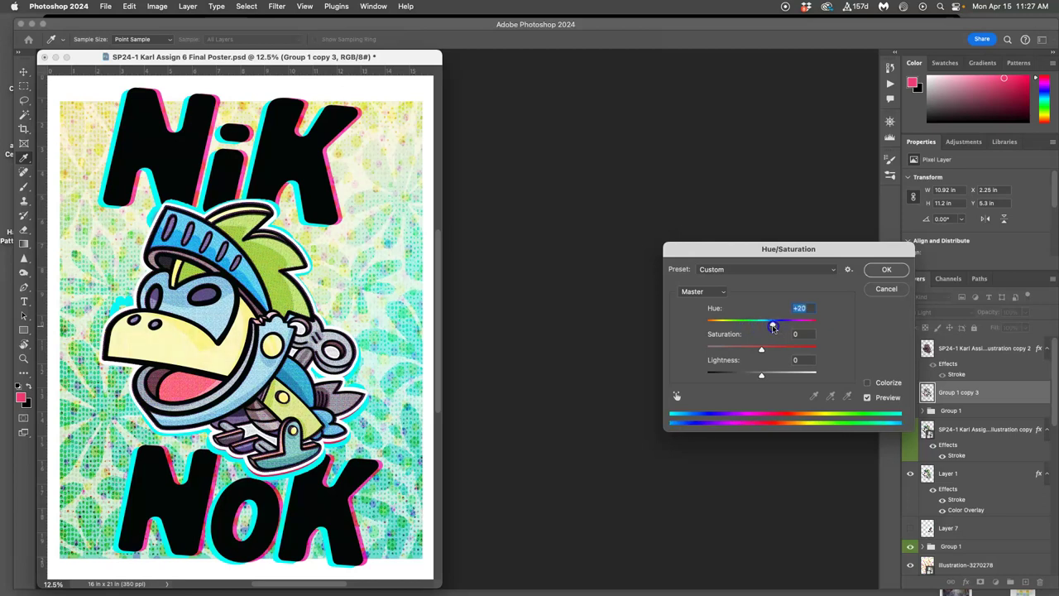
{"action": "scroll", "coordinate": [304, 323], "scroll_direction": "up", "scroll_amount": 2}
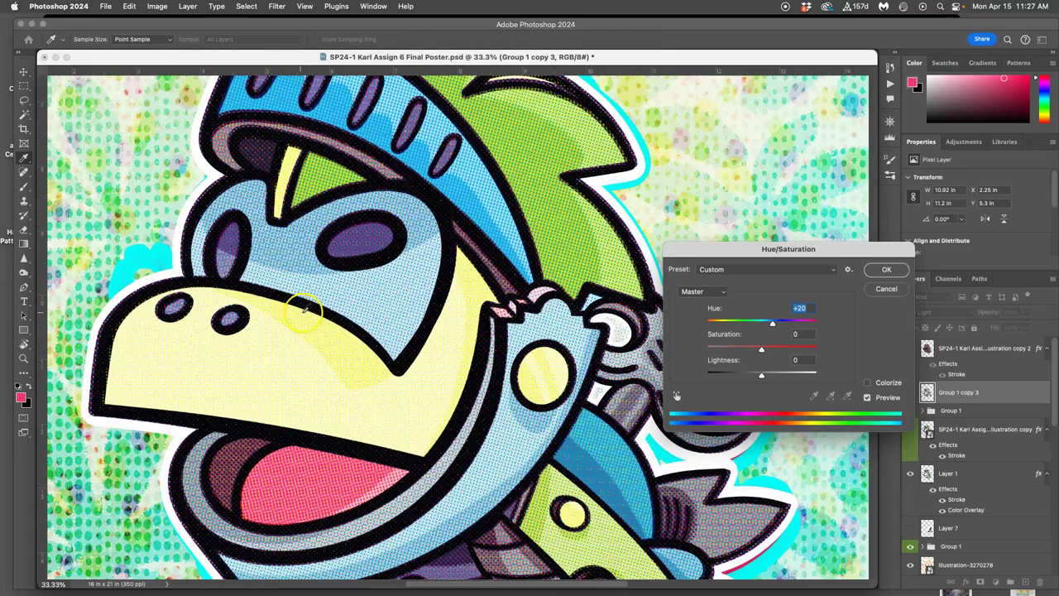
{"action": "key", "text": "super+equal"}
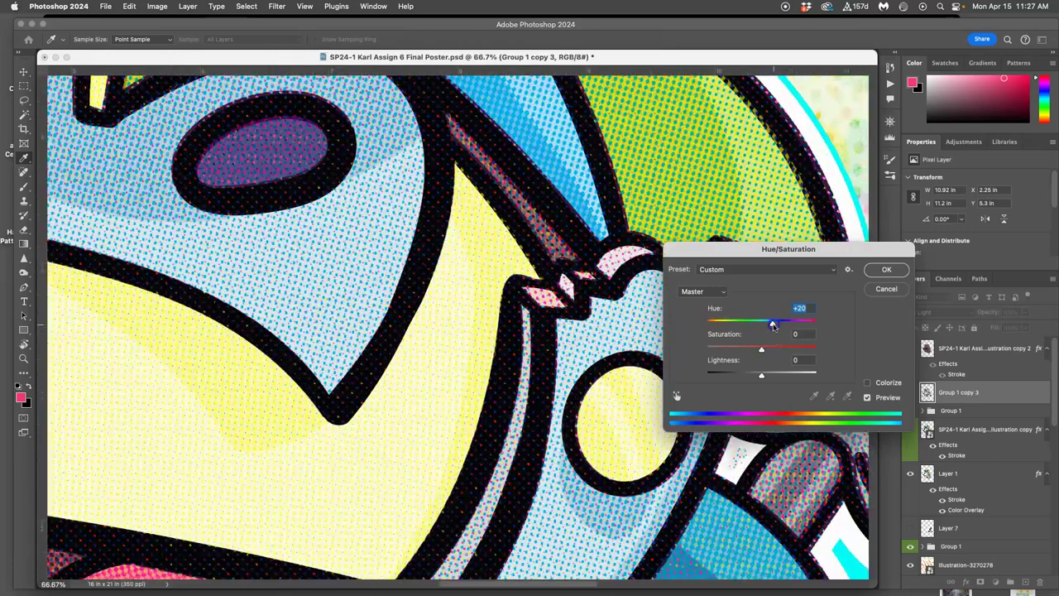
{"action": "left_click_drag", "start_coordinate": [773, 324], "coordinate": [747, 327]}
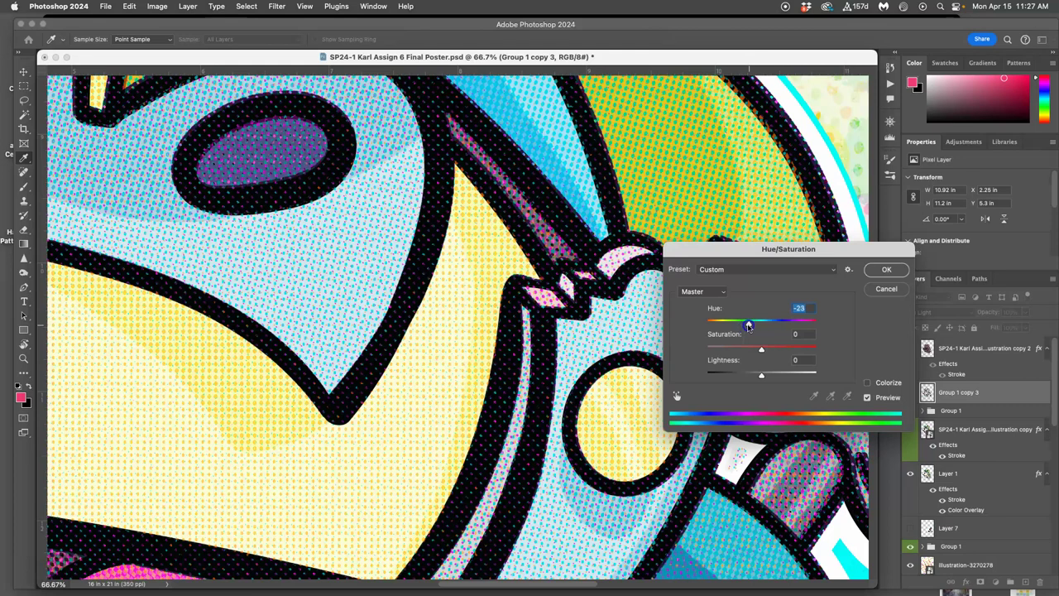
{"action": "key", "text": "super+minus"}
{"action": "key", "text": "super+minus"}
{"action": "key", "text": "super+minus"}
{"action": "key", "text": "super+minus"}
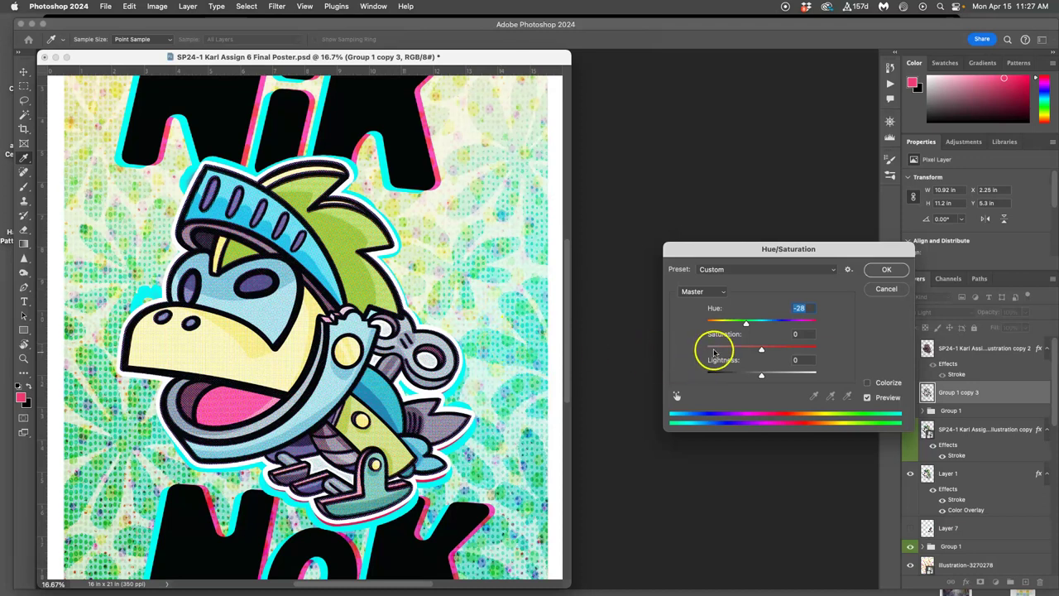
Step: Shift the Greens hue to +4, adjust Cyans, push Magentas to +43, and apply
{"action": "left_click", "coordinate": [703, 293]}
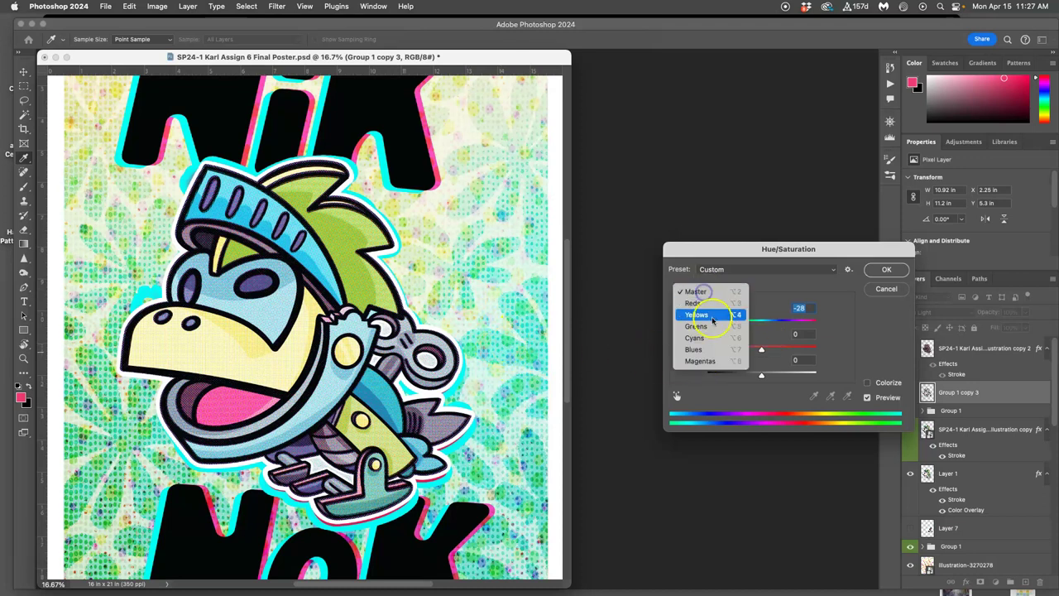
{"action": "left_click", "coordinate": [724, 326]}
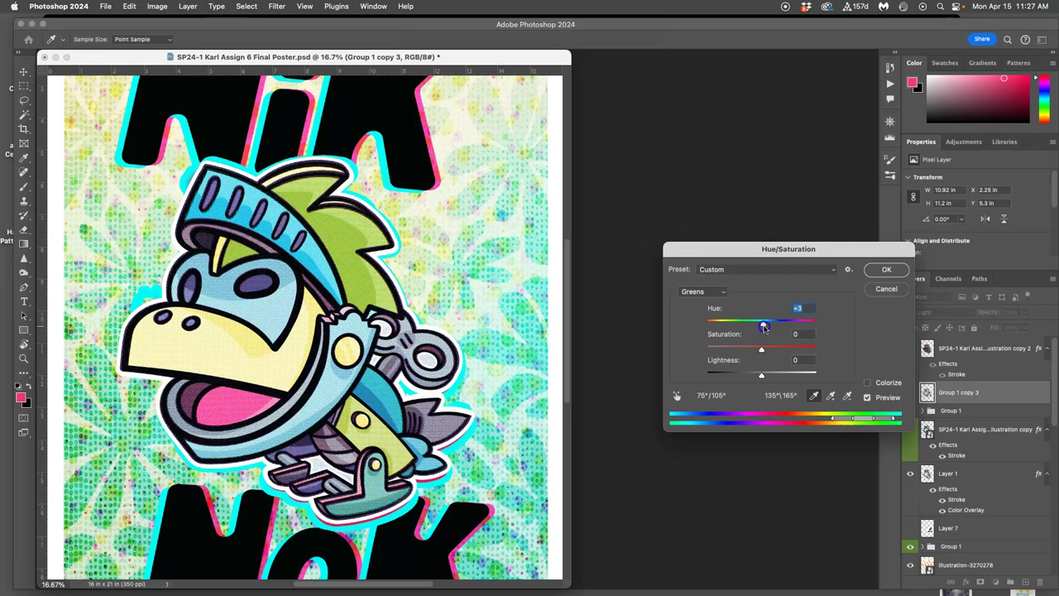
{"action": "mouse_move", "coordinate": [762, 327]}
{"action": "left_mouse_down"}
{"action": "mouse_move", "coordinate": [778, 324]}
{"action": "mouse_move", "coordinate": [733, 326]}
{"action": "mouse_move", "coordinate": [785, 325]}
{"action": "mouse_move", "coordinate": [760, 350]}
{"action": "mouse_move", "coordinate": [771, 325]}
{"action": "mouse_move", "coordinate": [723, 324]}
{"action": "mouse_move", "coordinate": [780, 325]}
{"action": "mouse_move", "coordinate": [725, 323]}
{"action": "mouse_move", "coordinate": [745, 324]}
{"action": "left_mouse_up"}
{"action": "left_click", "coordinate": [703, 292]}
{"action": "left_click", "coordinate": [761, 326]}
{"action": "left_click", "coordinate": [702, 289]}
{"action": "left_click", "coordinate": [704, 314]}
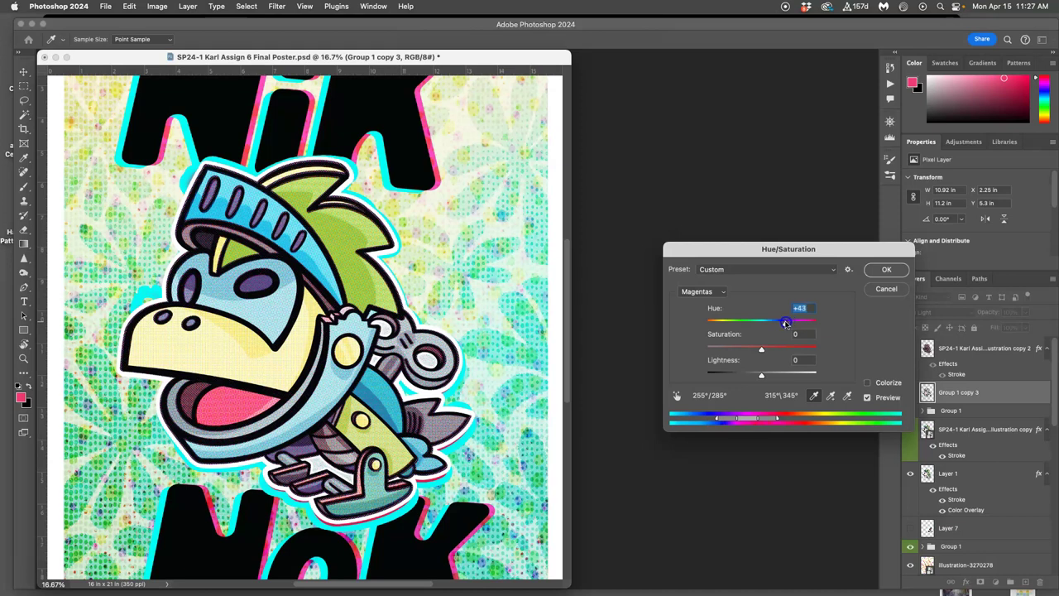
{"action": "left_click", "coordinate": [882, 272]}
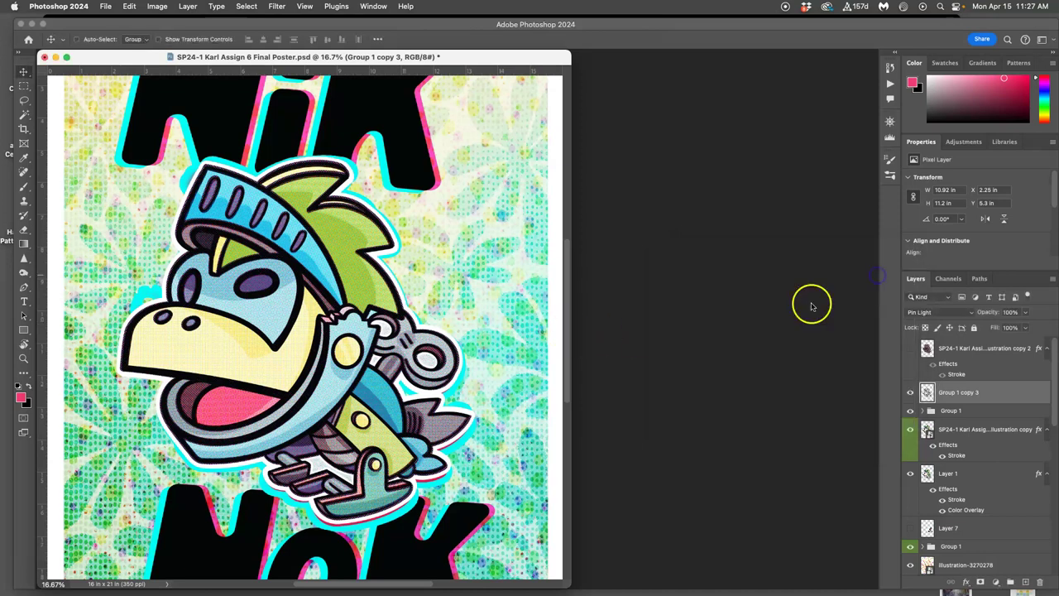
{"action": "key", "text": "super+equal"}
{"action": "key", "text": "super+equal"}
{"action": "key", "text": "super+equal"}
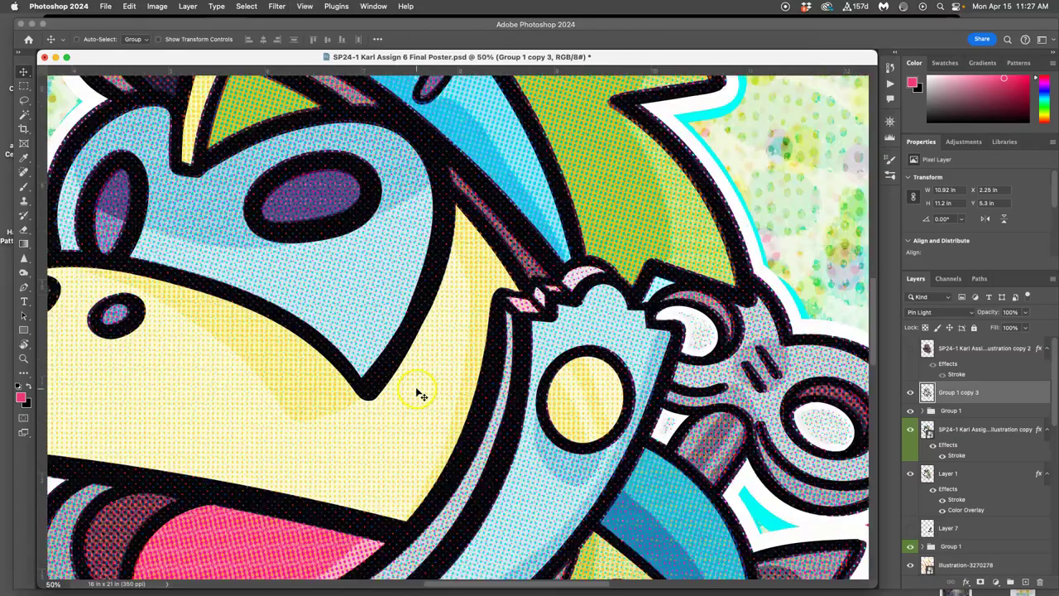
{"action": "scroll", "coordinate": [418, 392], "scroll_direction": "up", "scroll_amount": 10}
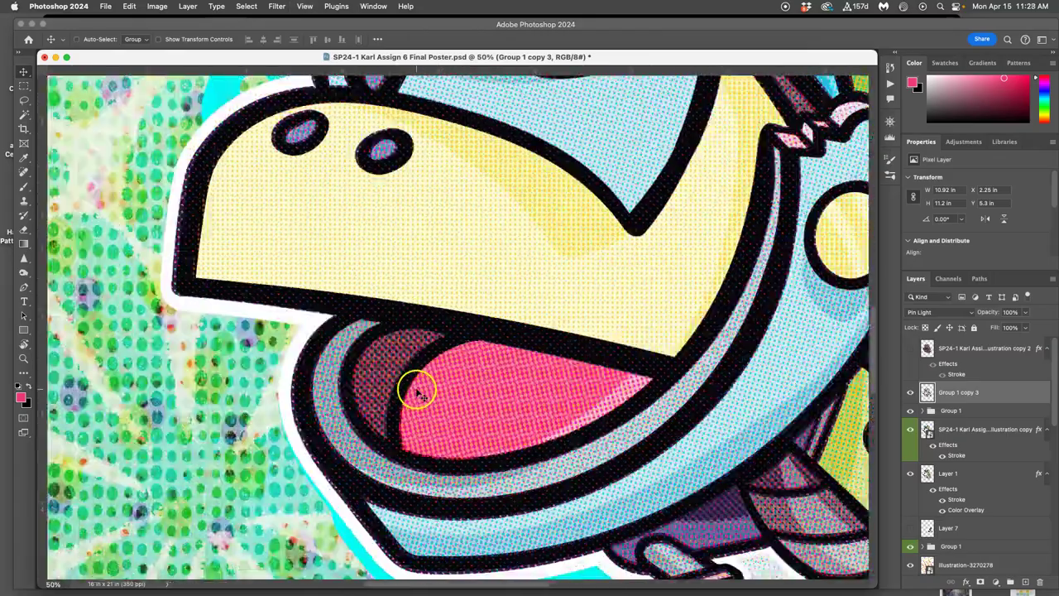
{"action": "scroll", "coordinate": [420, 393], "scroll_direction": "up", "scroll_amount": 10}
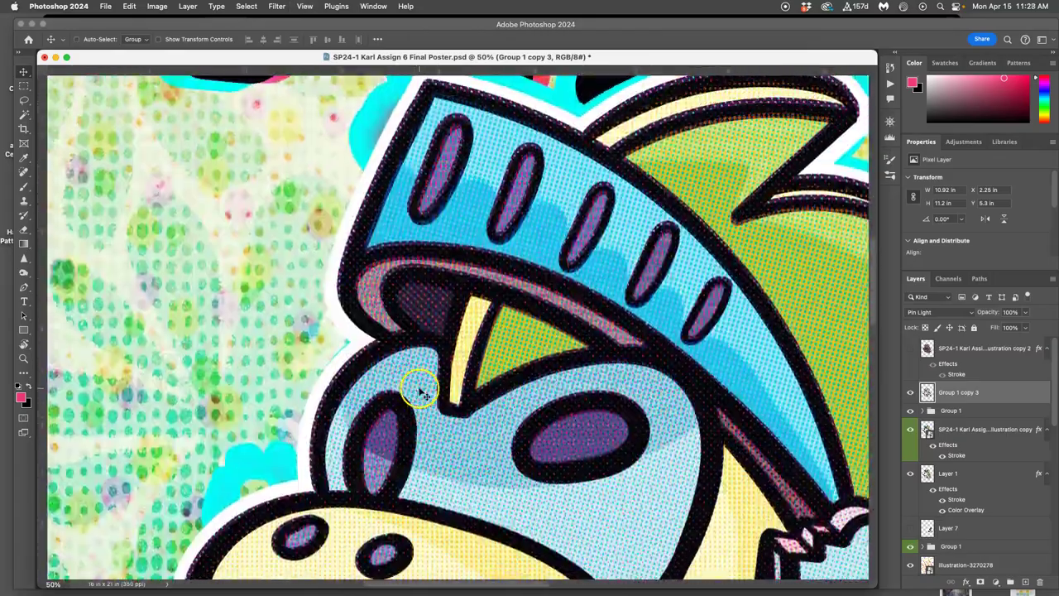
{"action": "scroll", "coordinate": [420, 392], "scroll_direction": "up", "scroll_amount": 8}
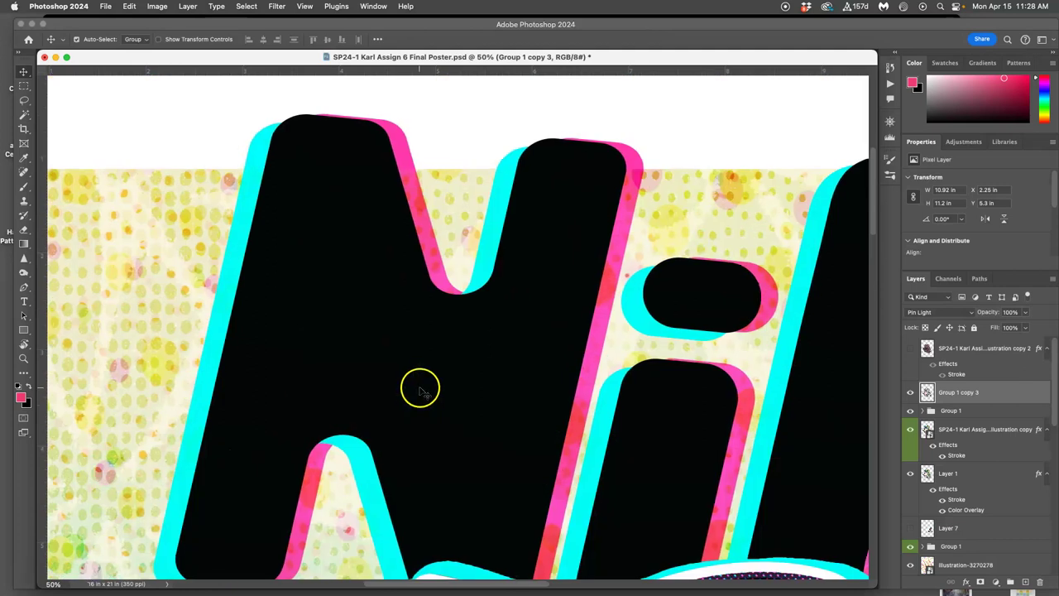
{"action": "scroll", "coordinate": [420, 392], "scroll_direction": "down", "scroll_amount": 4}
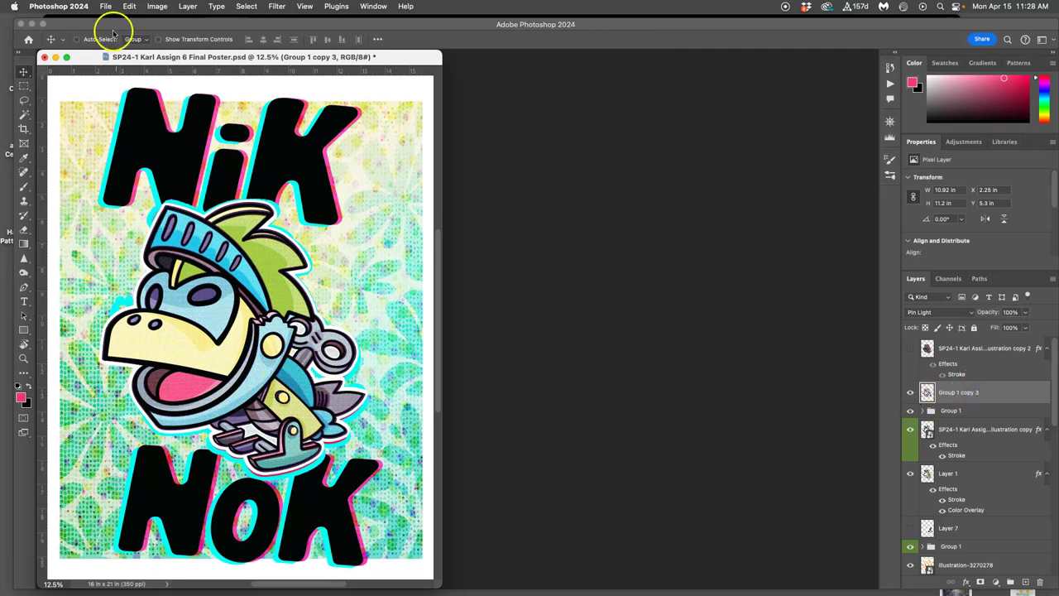
Step: Save the Final Poster PSD and reposition the document and application windows
{"action": "left_click", "coordinate": [106, 6]}
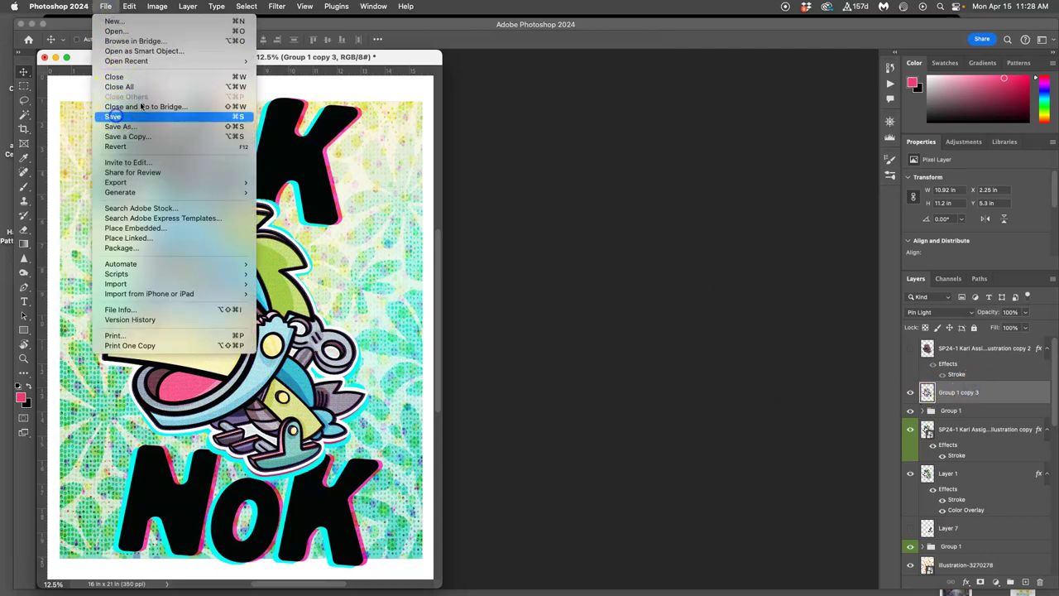
{"action": "left_click", "coordinate": [113, 117]}
{"action": "left_click_drag", "start_coordinate": [120, 52], "coordinate": [237, 53]}
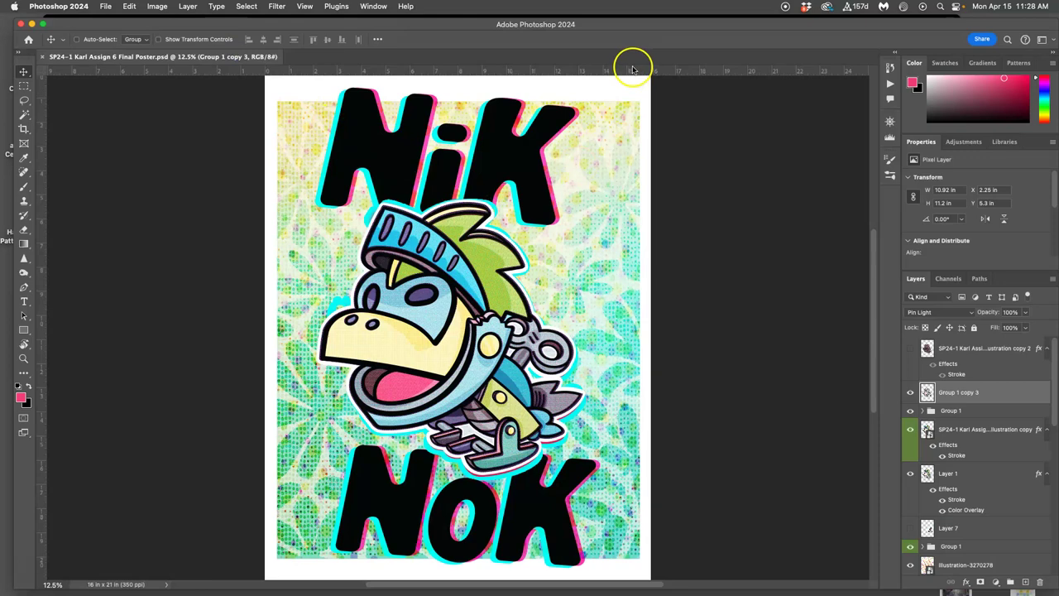
{"action": "mouse_move", "coordinate": [690, 26]}
{"action": "left_mouse_down"}
{"action": "mouse_move", "coordinate": [688, 551]}
{"action": "mouse_move", "coordinate": [703, 76]}
{"action": "mouse_move", "coordinate": [676, 26]}
{"action": "left_mouse_up"}
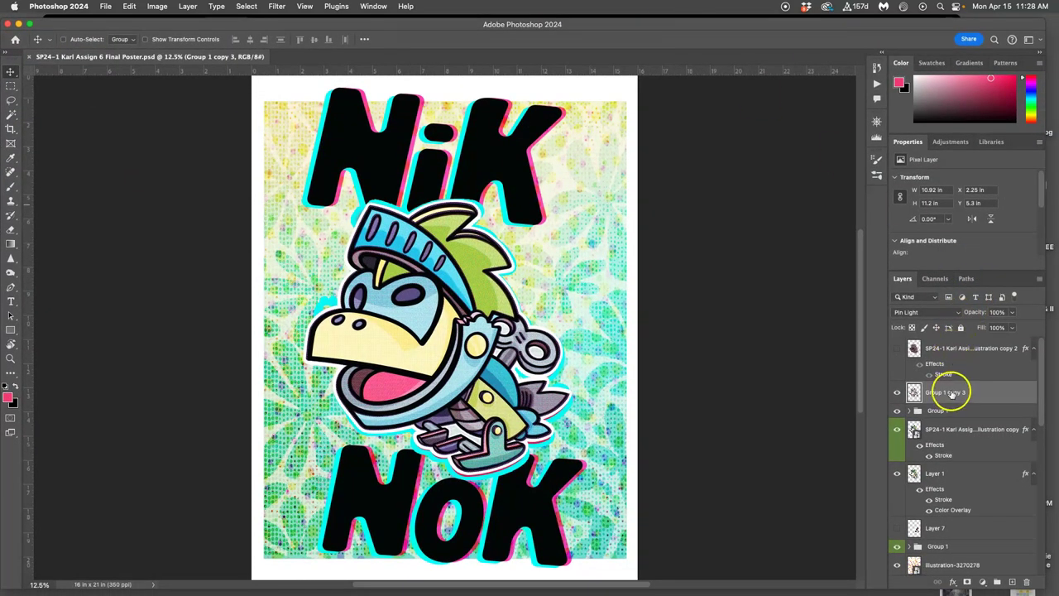
{"action": "left_click", "coordinate": [939, 349]}
{"action": "left_click", "coordinate": [896, 348]}
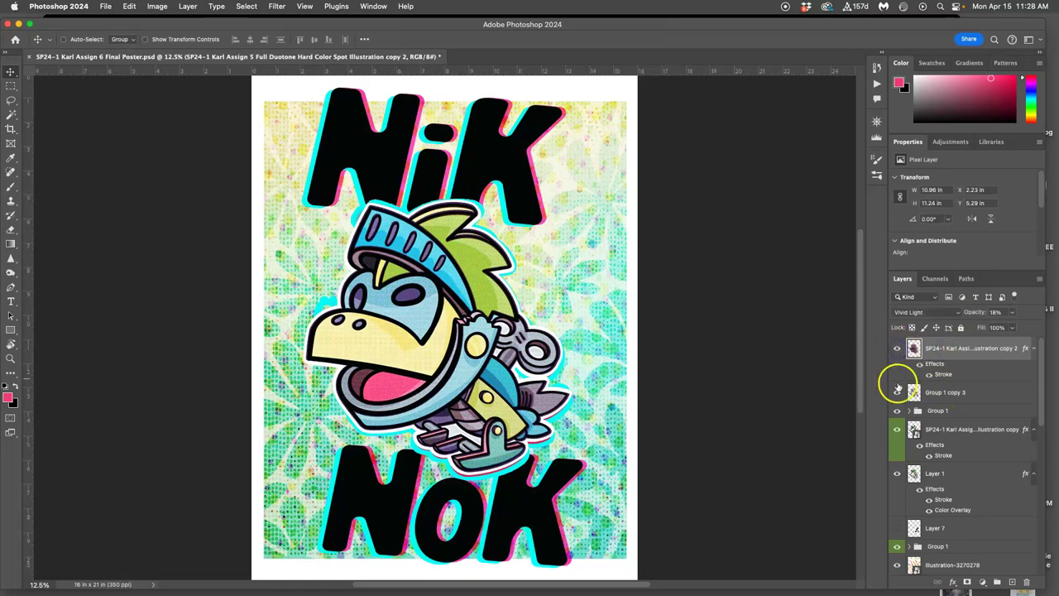
{"action": "scroll", "coordinate": [467, 360], "scroll_direction": "up", "scroll_amount": 10}
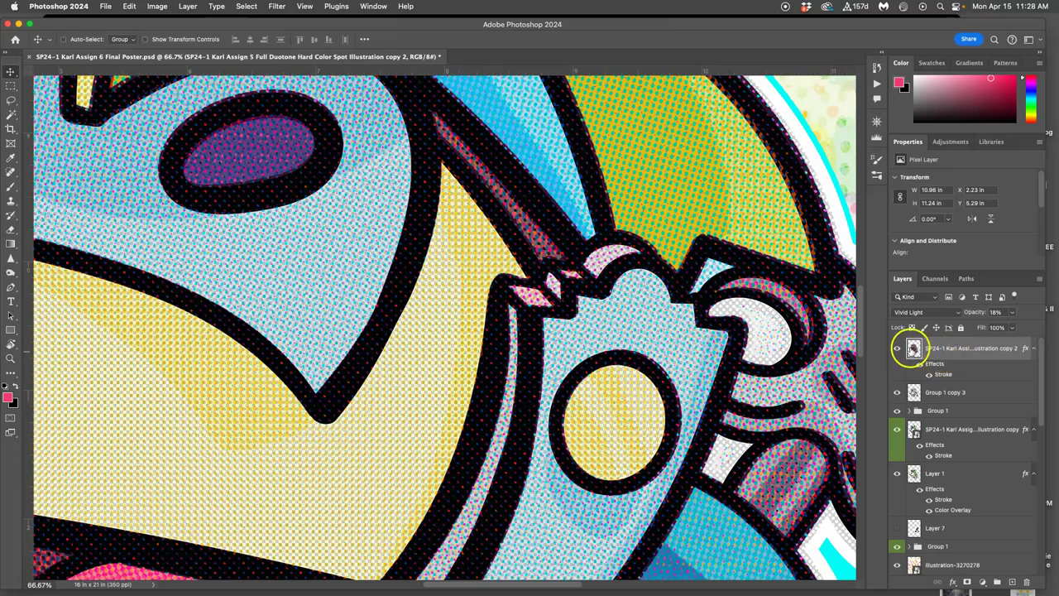
{"action": "left_click", "coordinate": [897, 349]}
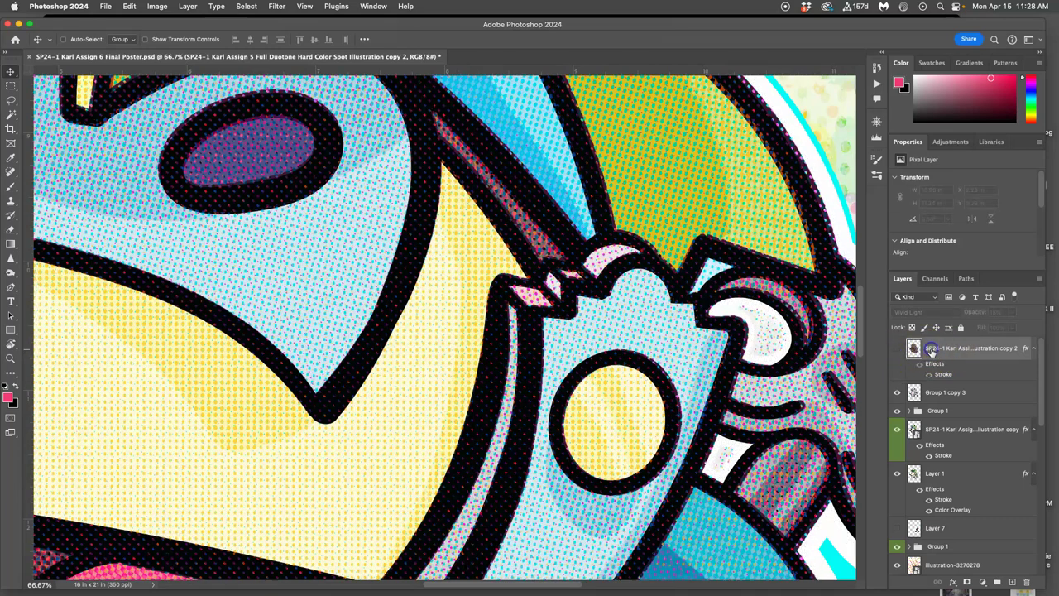
Step: Delete the hidden top layer, stamp all visible artwork into Layer 8, and select the whole canvas
{"action": "key", "text": "Delete"}
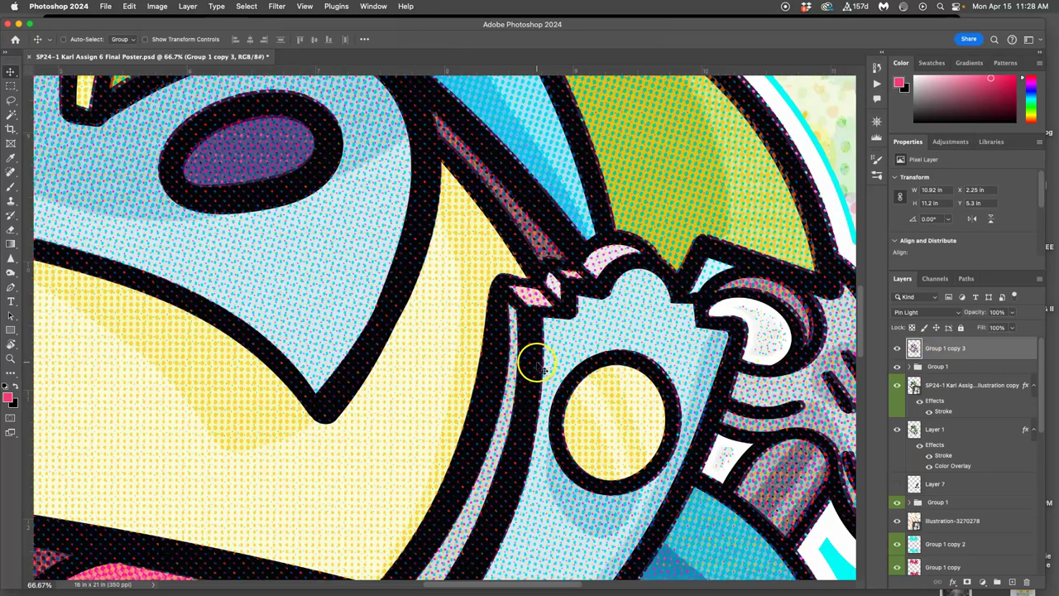
{"action": "scroll", "coordinate": [536, 364], "scroll_direction": "down", "scroll_amount": 5}
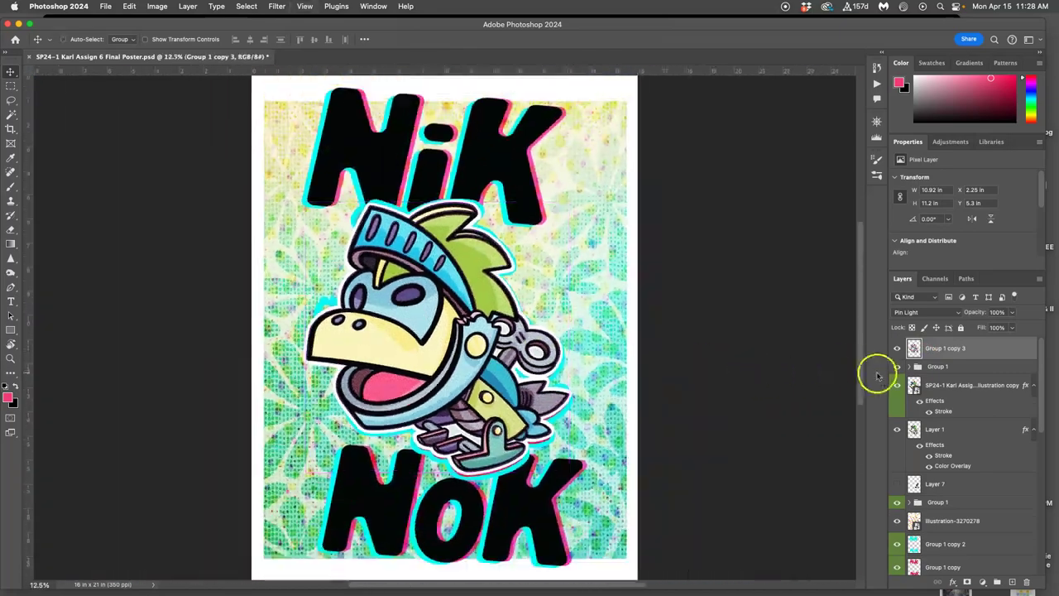
{"action": "left_click", "coordinate": [188, 6]}
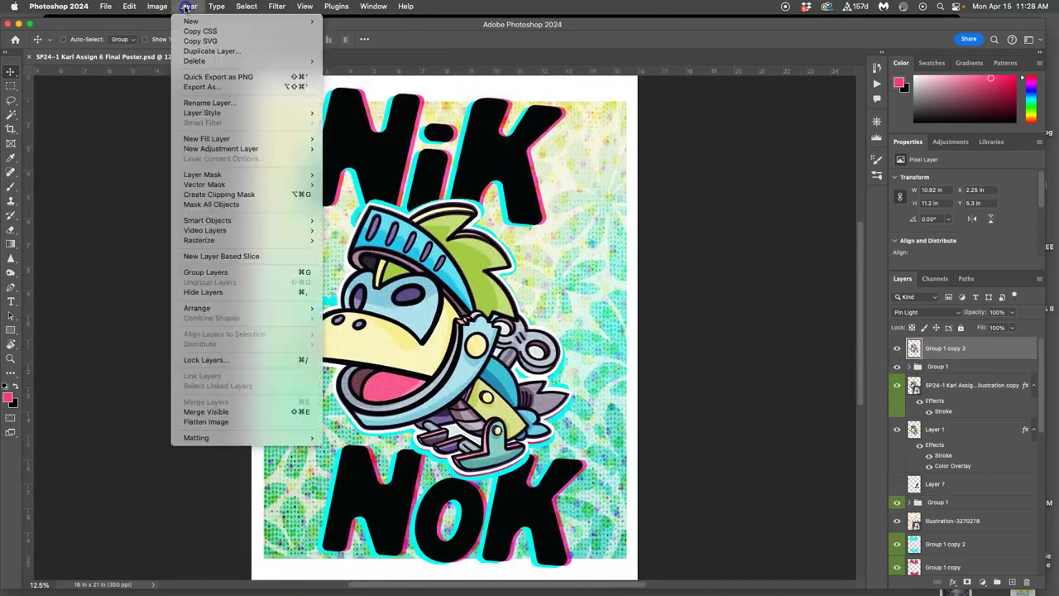
{"action": "left_click", "coordinate": [219, 412]}
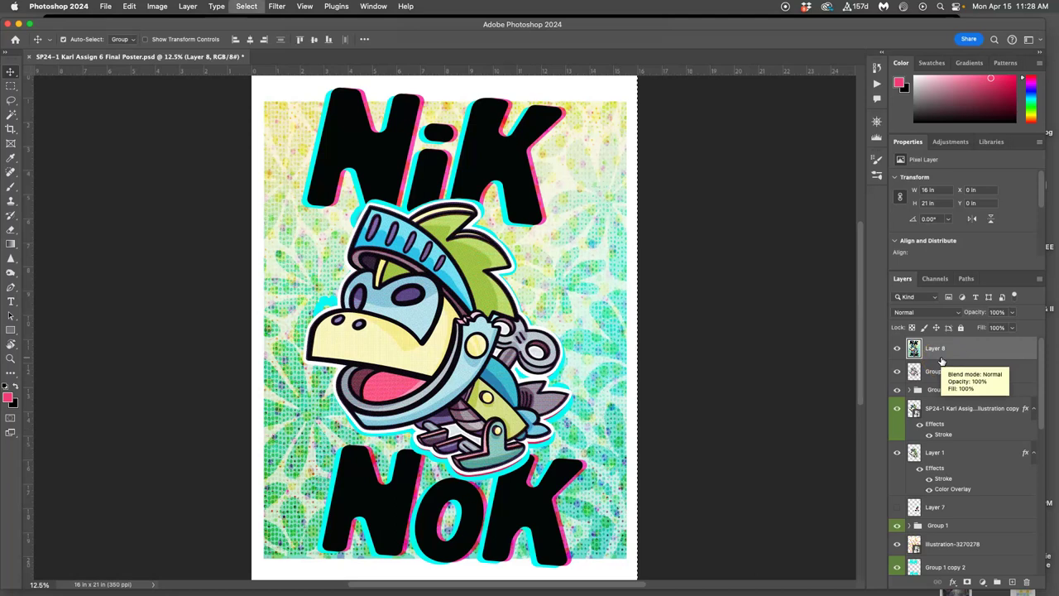
{"action": "key", "text": "super+a"}
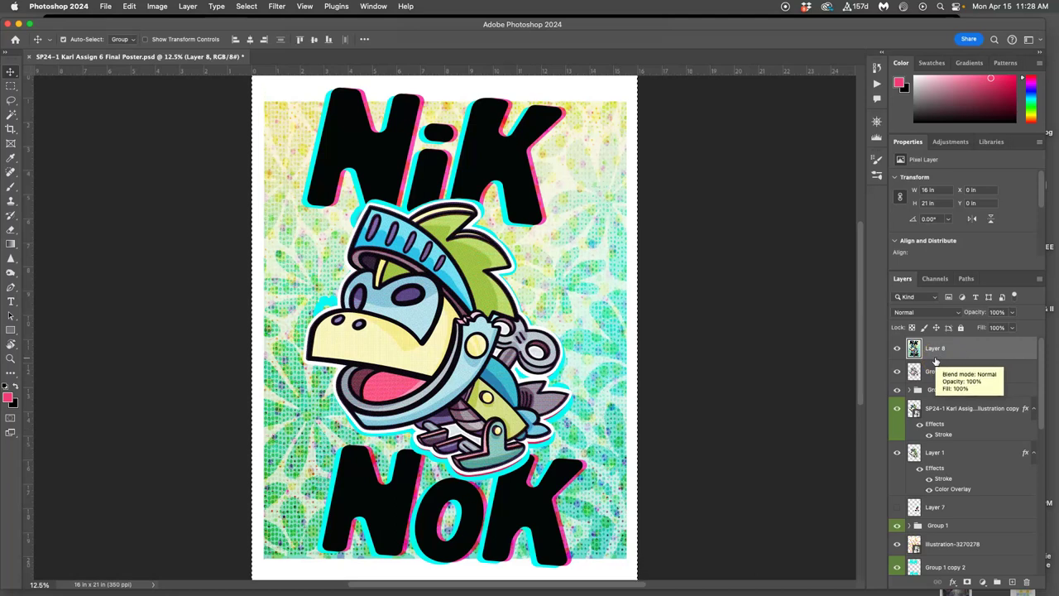
{"action": "left_click", "coordinate": [112, 32]}
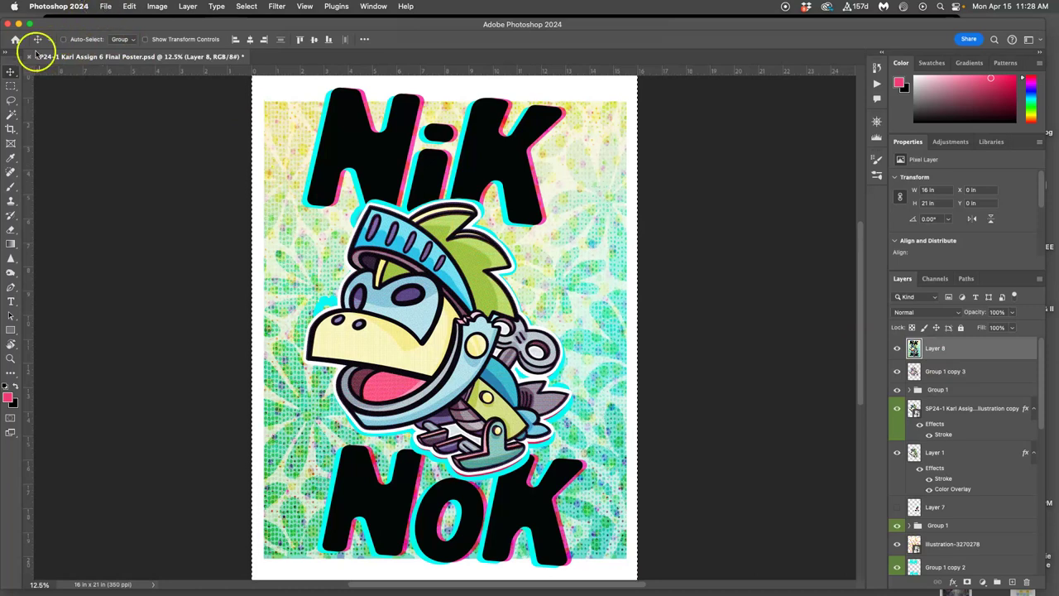
{"action": "left_click", "coordinate": [104, 6]}
Step: Create a clipboard-sized new document and paste the merged poster into it
{"action": "left_click", "coordinate": [113, 22]}
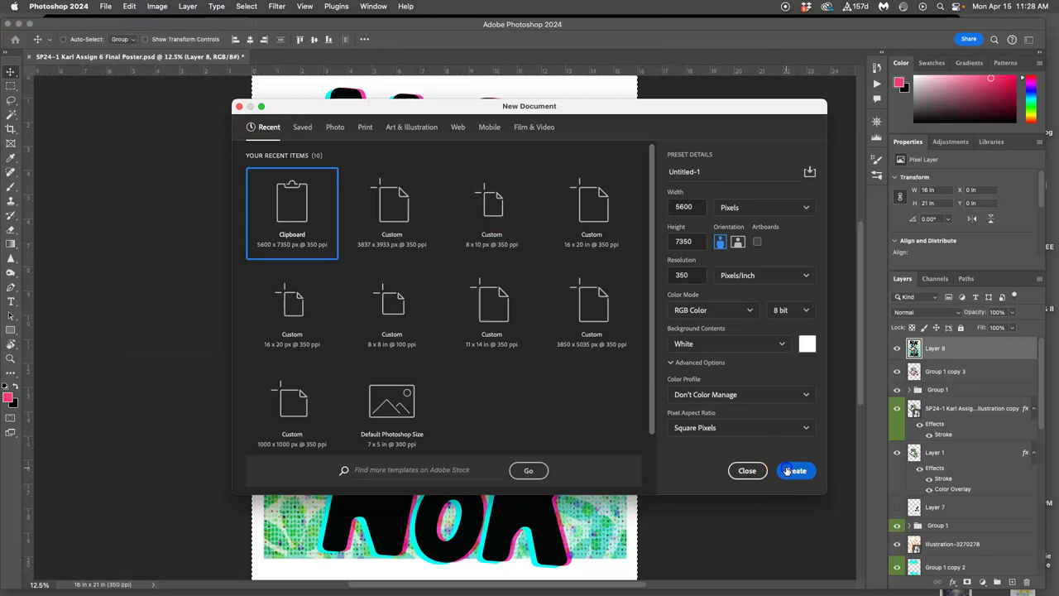
{"action": "left_click", "coordinate": [792, 470]}
{"action": "key", "text": "super+v"}
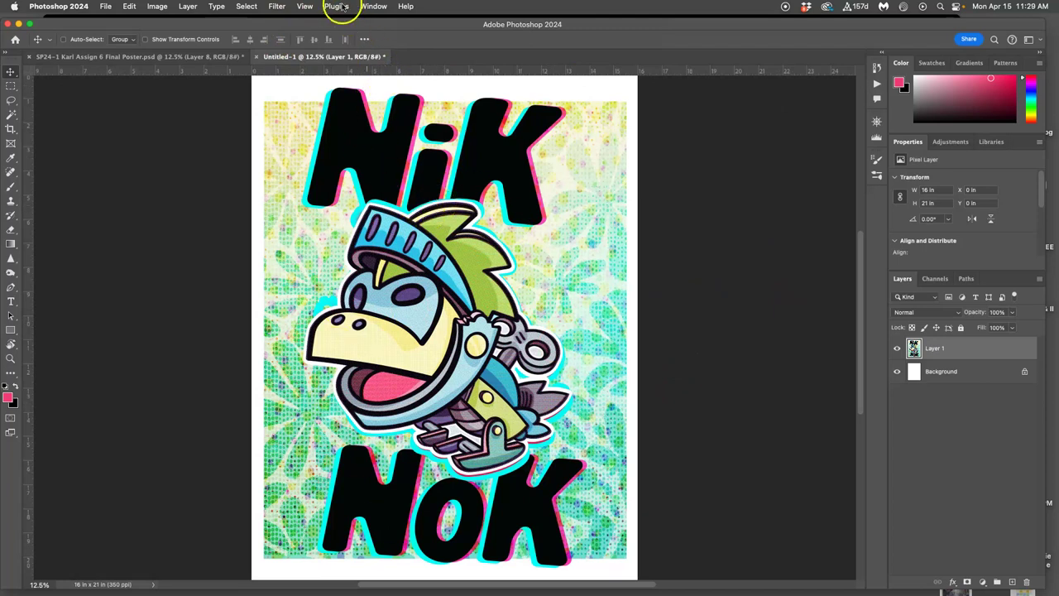
Step: Run the CMYK FULL RUN action, choosing Don't Flatten at every mode-change warning
{"action": "left_click", "coordinate": [368, 7]}
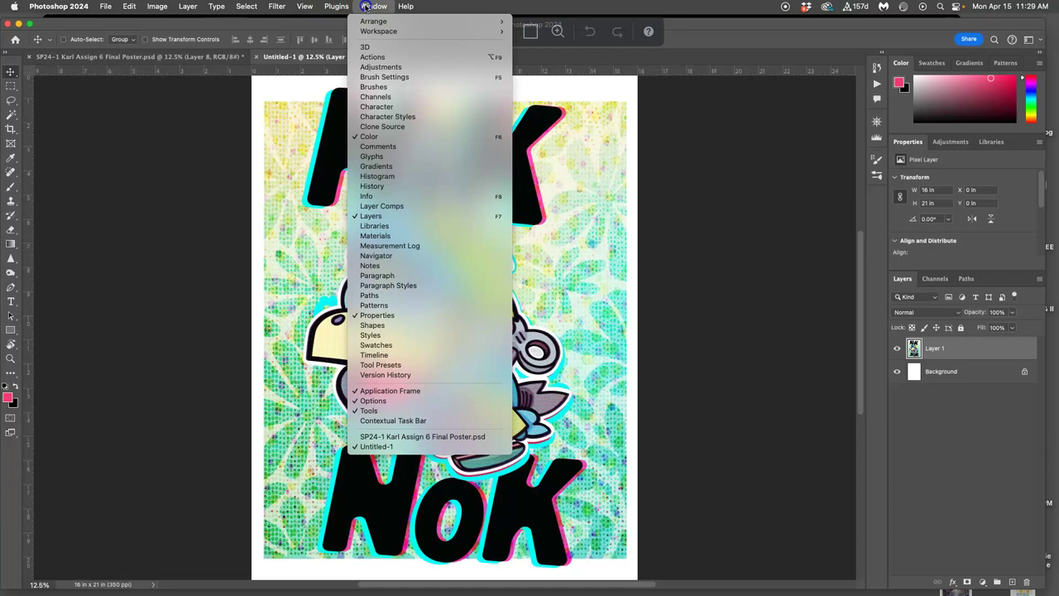
{"action": "left_click", "coordinate": [377, 55]}
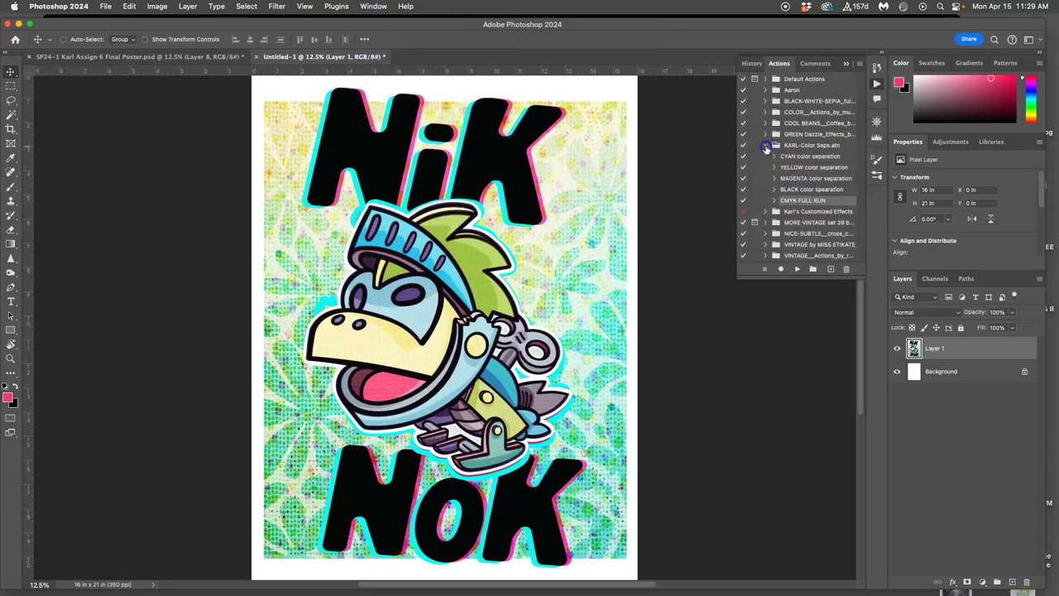
{"action": "left_click", "coordinate": [803, 201]}
{"action": "left_click", "coordinate": [796, 270]}
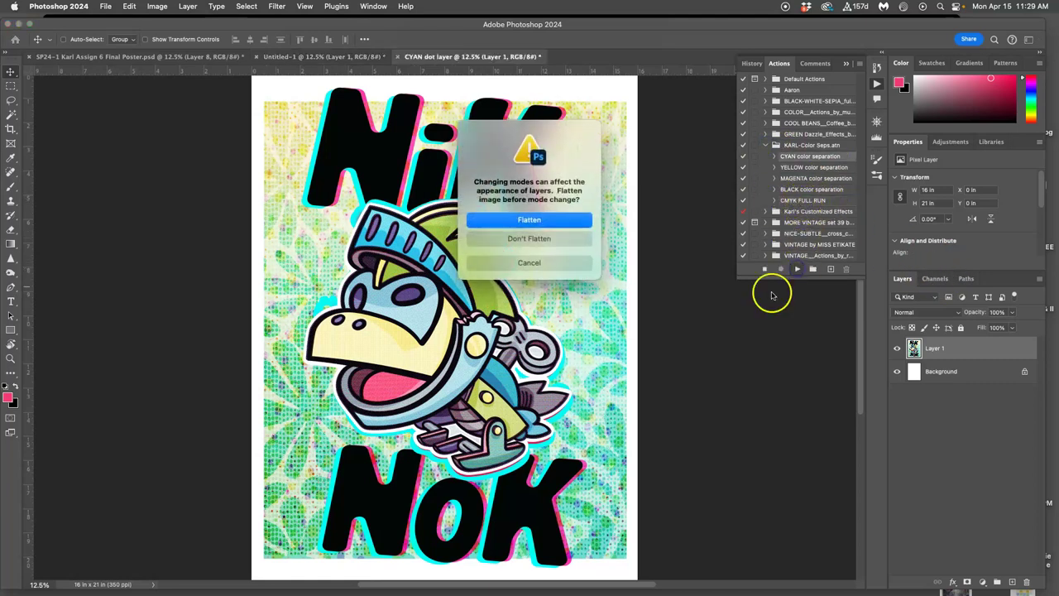
{"action": "left_click", "coordinate": [530, 241]}
{"action": "left_click", "coordinate": [531, 240]}
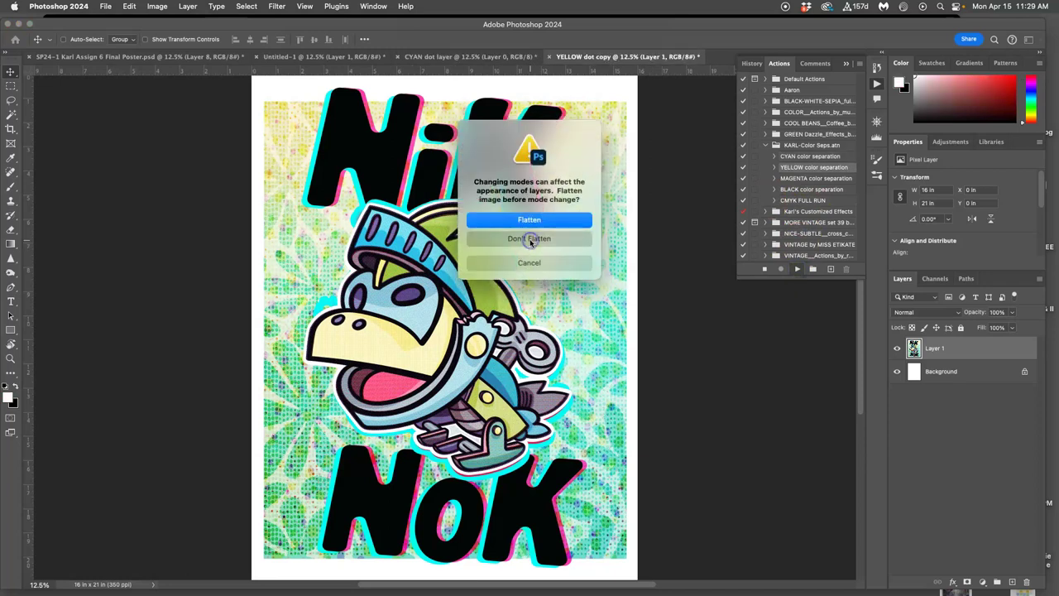
{"action": "left_click", "coordinate": [531, 240]}
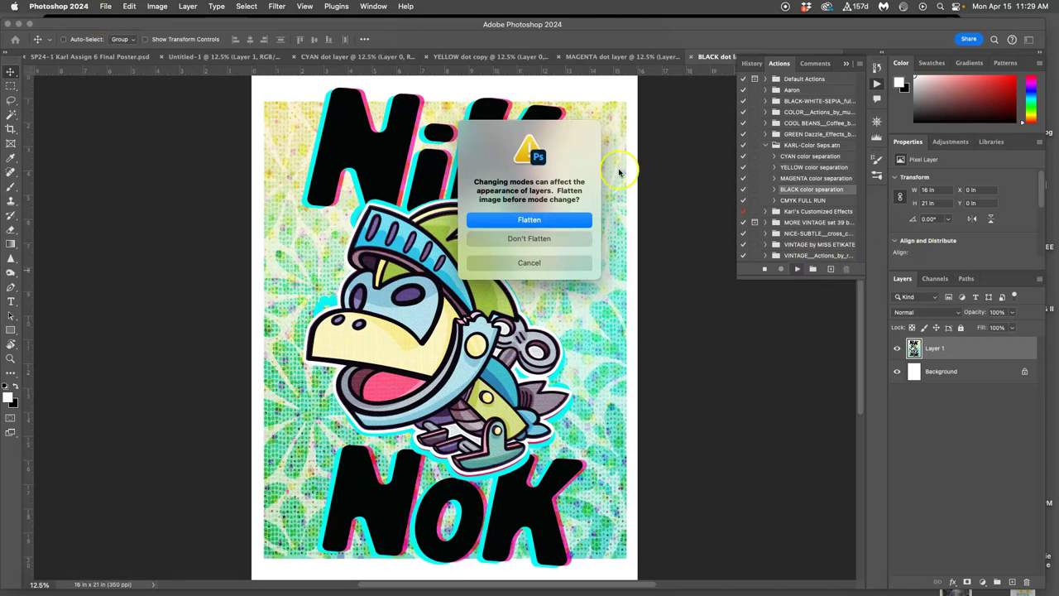
{"action": "left_click", "coordinate": [536, 239]}
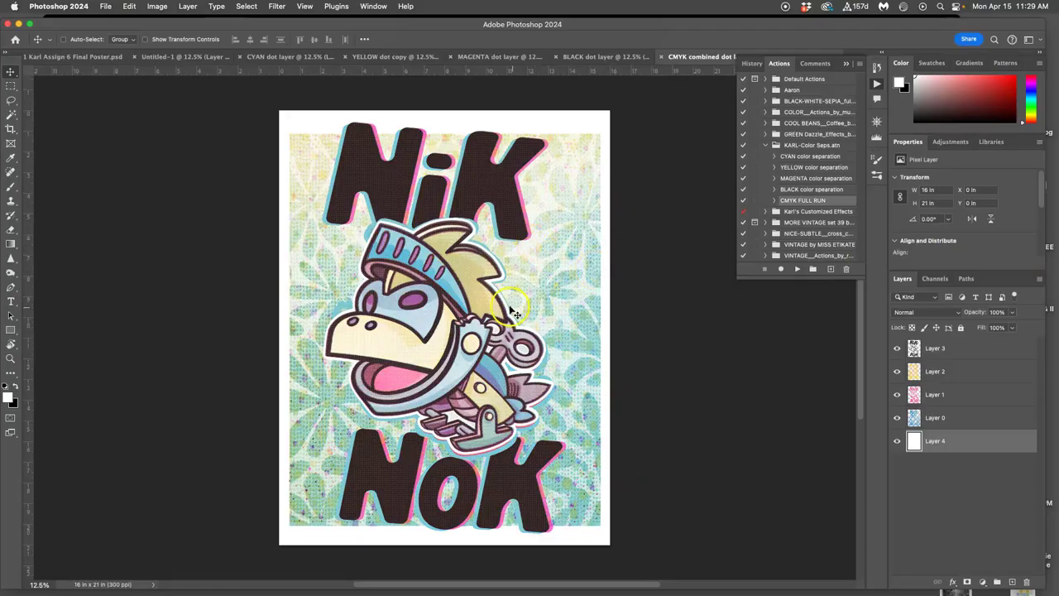
Step: Inspect the dot pattern, then group Layers 0–3 into Group 1
{"action": "key", "text": "super+equal"}
{"action": "key", "text": "super+equal"}
{"action": "key", "text": "super+equal"}
{"action": "key", "text": "super+equal"}
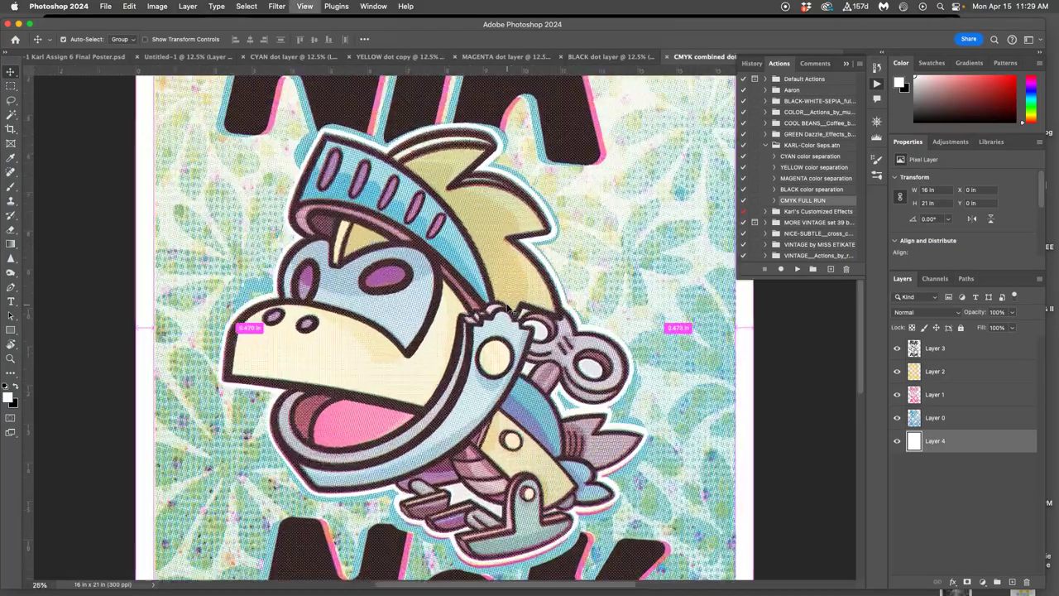
{"action": "key", "text": "super+equal"}
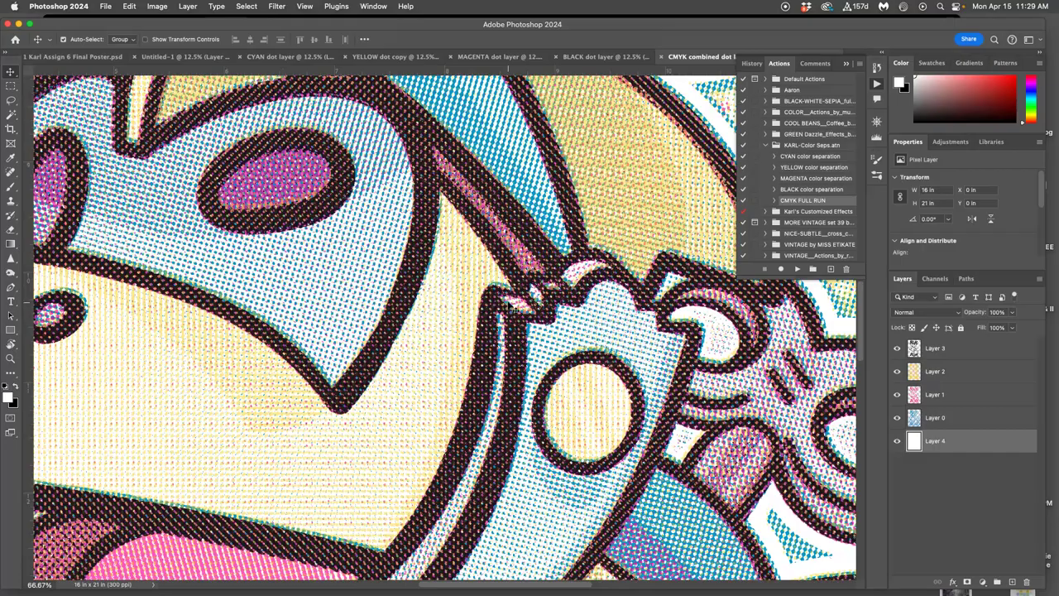
{"action": "key", "text": "super+minus"}
{"action": "key", "text": "super+minus"}
{"action": "key", "text": "super+minus"}
{"action": "key", "text": "super+minus"}
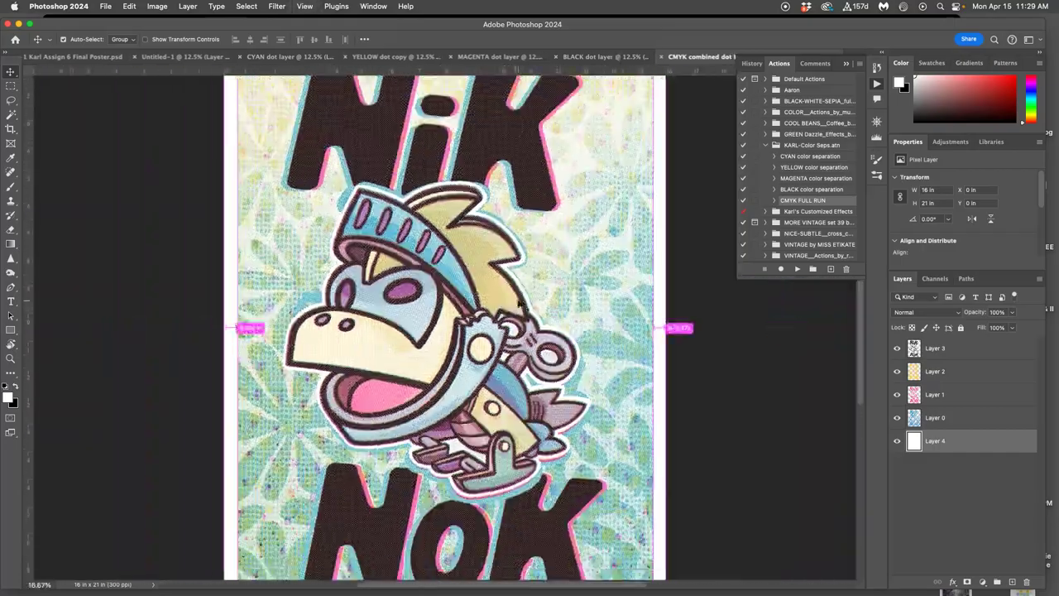
{"action": "key", "text": "super+minus"}
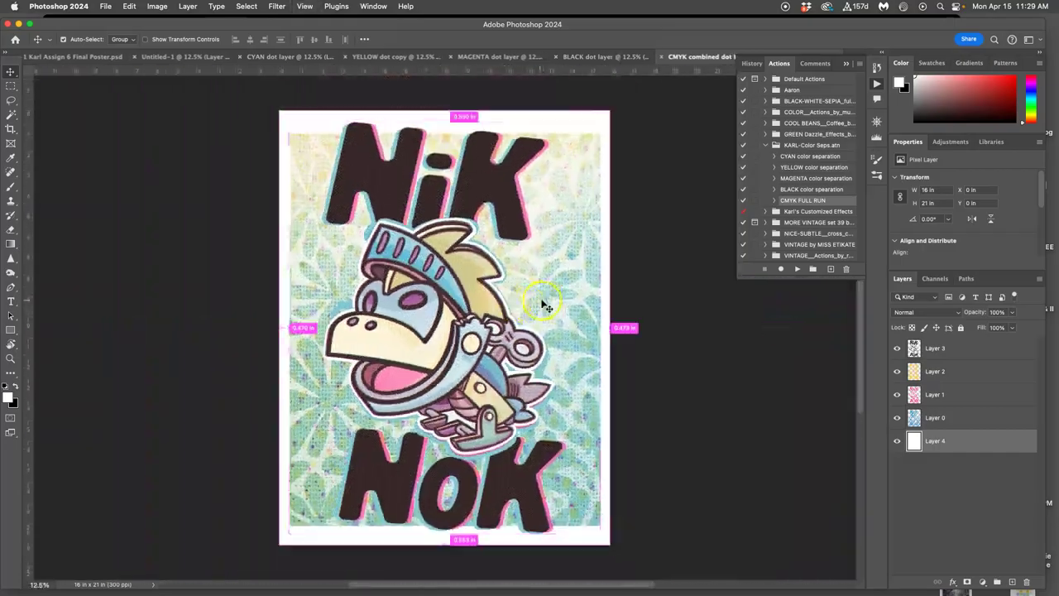
{"action": "left_click", "coordinate": [970, 420]}
{"action": "left_click", "coordinate": [962, 347], "text": "shift"}
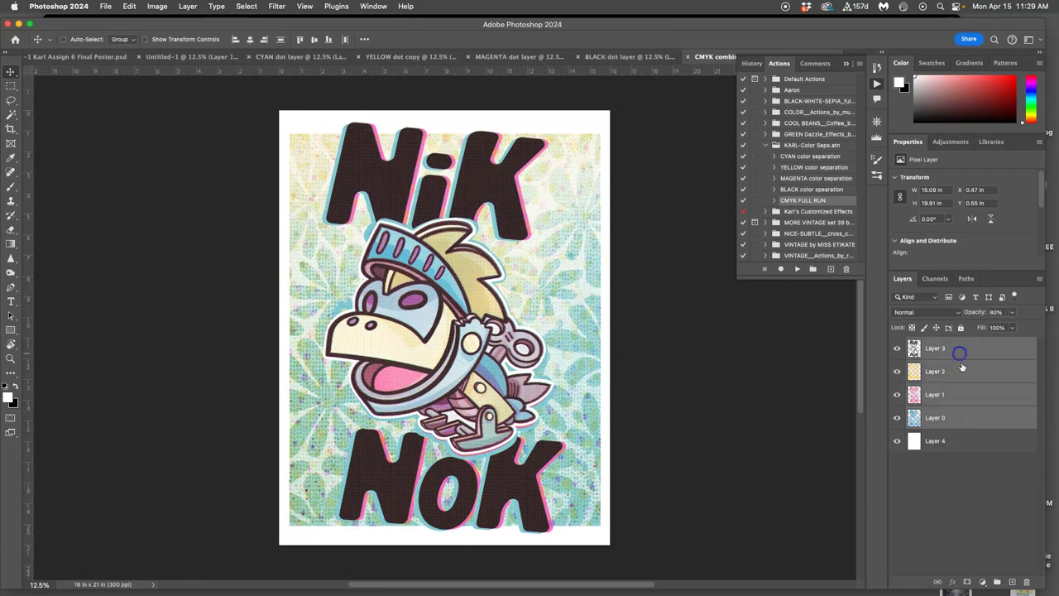
{"action": "left_click", "coordinate": [997, 582]}
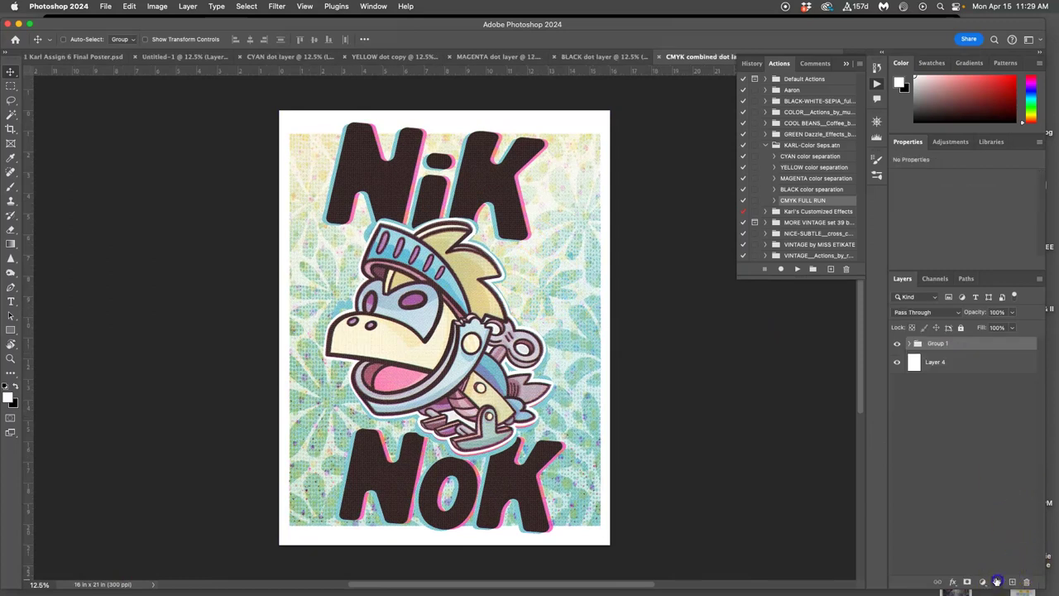
Step: Float the CMYK document window and drag Group 1 onto the Final Poster canvas
{"action": "left_click", "coordinate": [685, 59]}
{"action": "left_click_drag", "start_coordinate": [685, 62], "coordinate": [364, 209]}
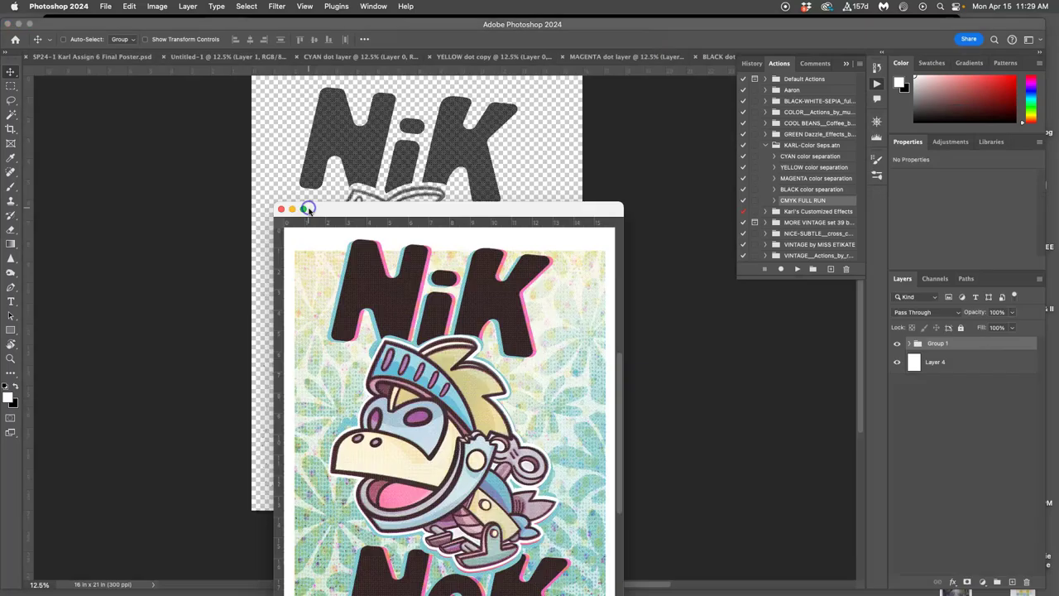
{"action": "left_click", "coordinate": [113, 57]}
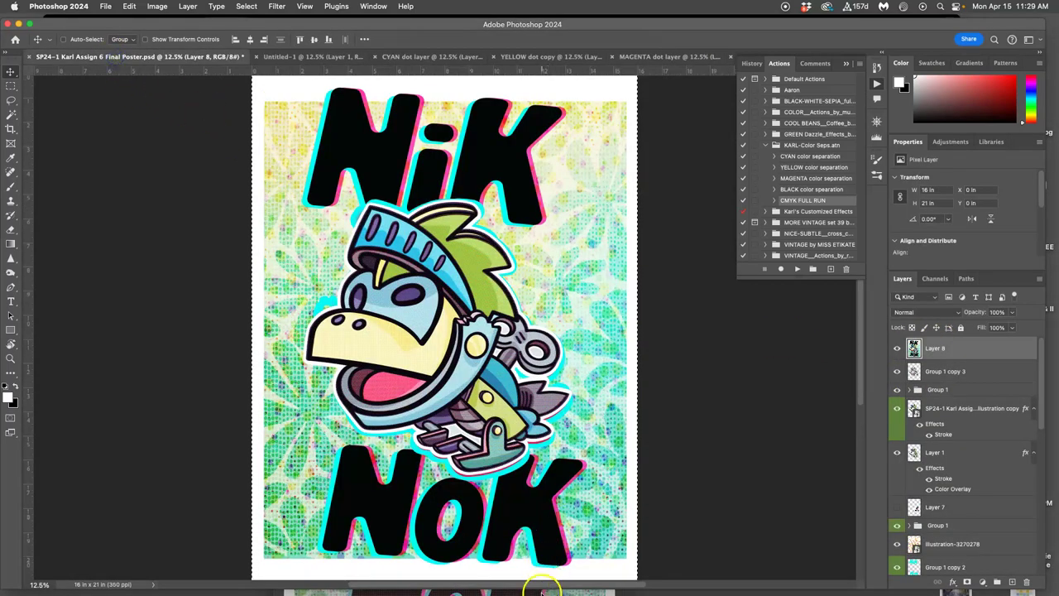
{"action": "left_click", "coordinate": [546, 589]}
{"action": "left_click_drag", "start_coordinate": [943, 344], "coordinate": [496, 217]}
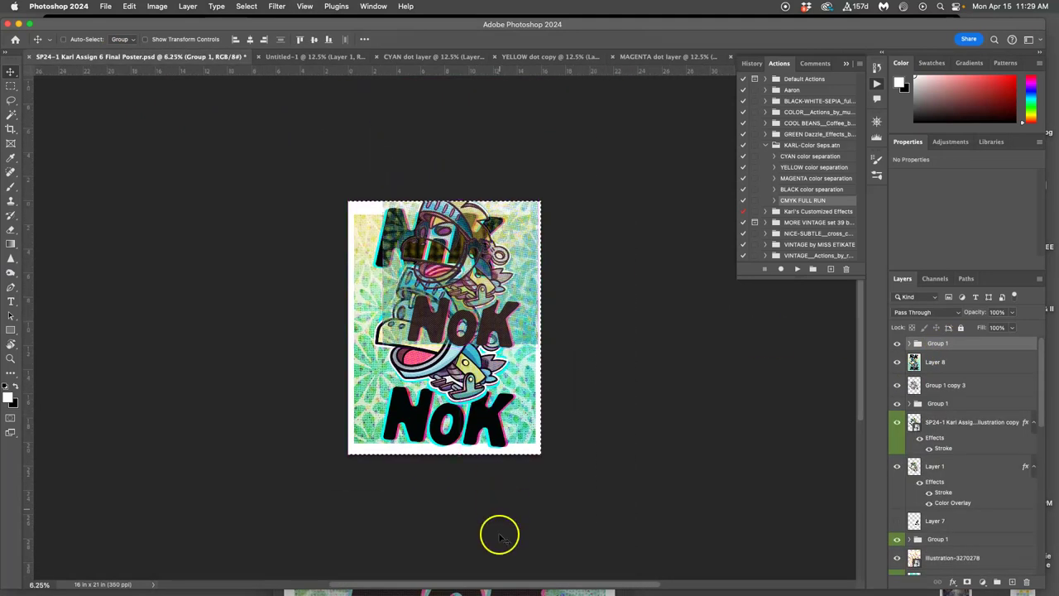
Step: Close the floating CMYK, Untitled-1 and CYAN documents without saving
{"action": "left_click", "coordinate": [512, 589]}
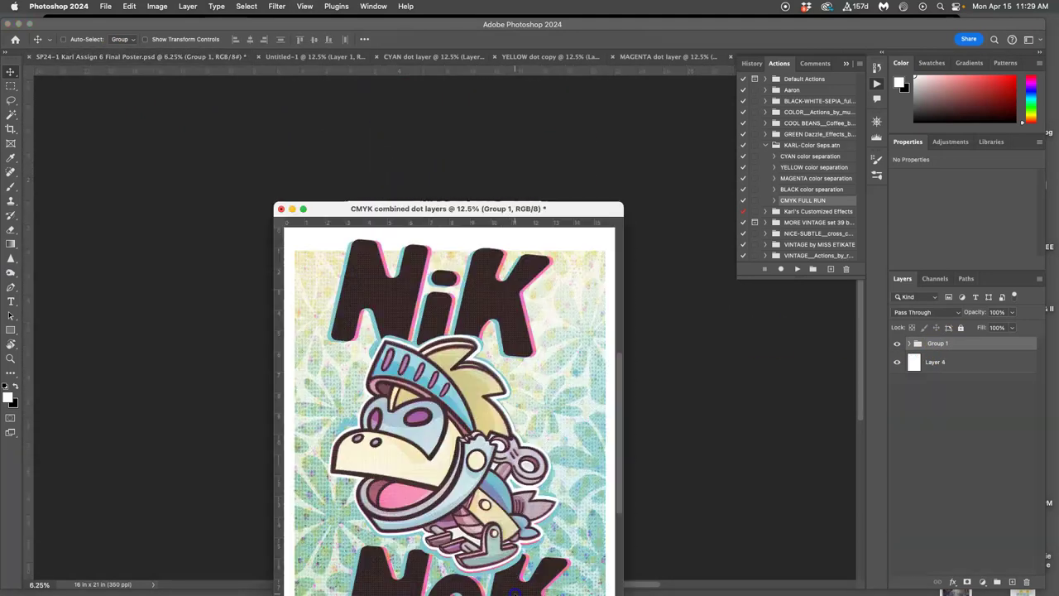
{"action": "left_click", "coordinate": [280, 209]}
{"action": "left_click", "coordinate": [513, 246]}
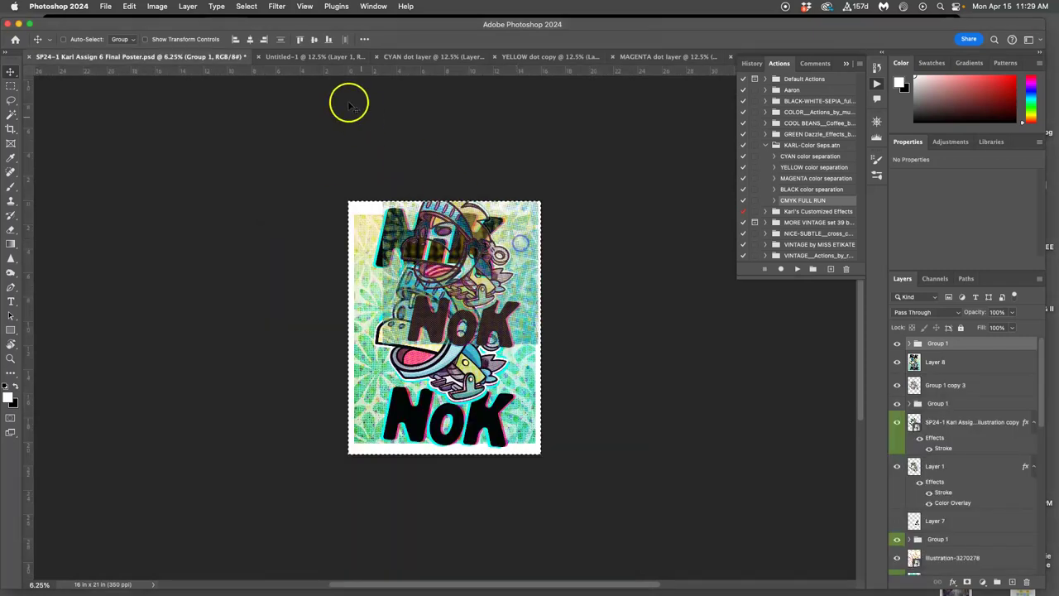
{"action": "left_click", "coordinate": [260, 56]}
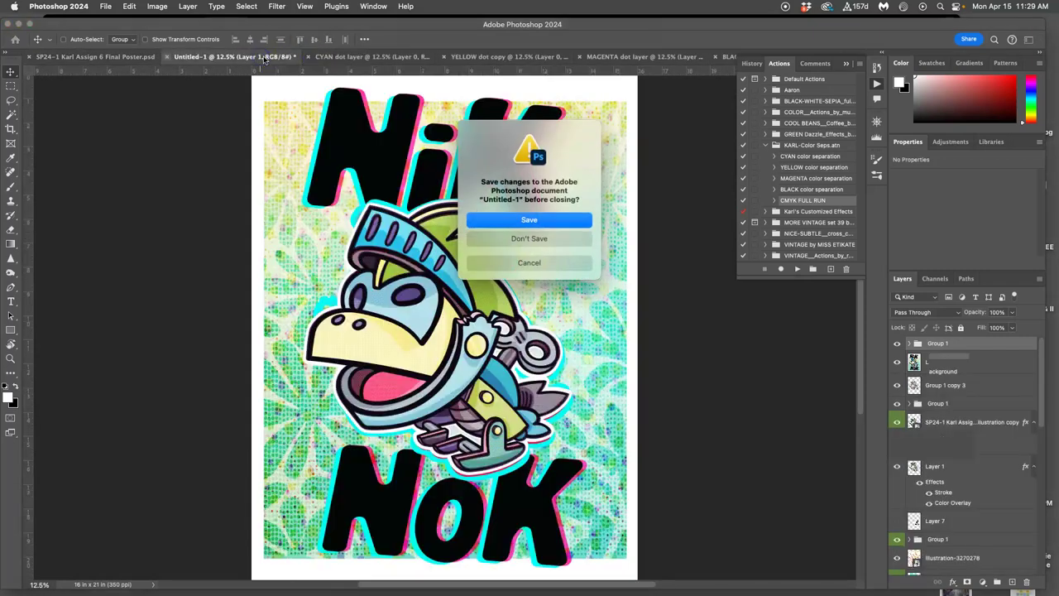
{"action": "left_click", "coordinate": [520, 241]}
{"action": "left_click", "coordinate": [260, 56]}
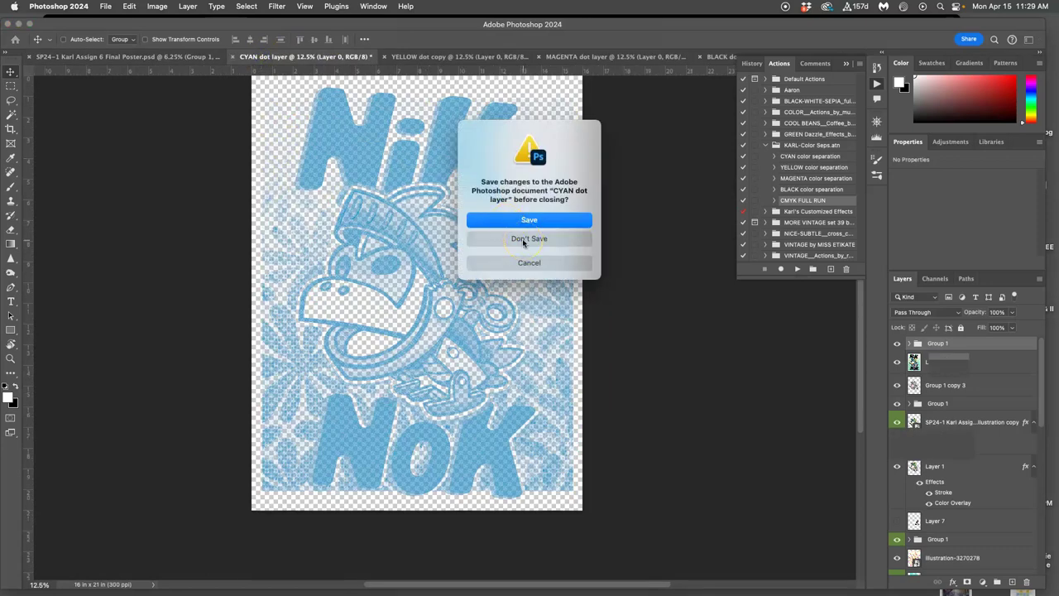
{"action": "left_click", "coordinate": [523, 239]}
Step: Close the YELLOW, MAGENTA and BLACK documents unsaved, then deselect
{"action": "left_click", "coordinate": [260, 56]}
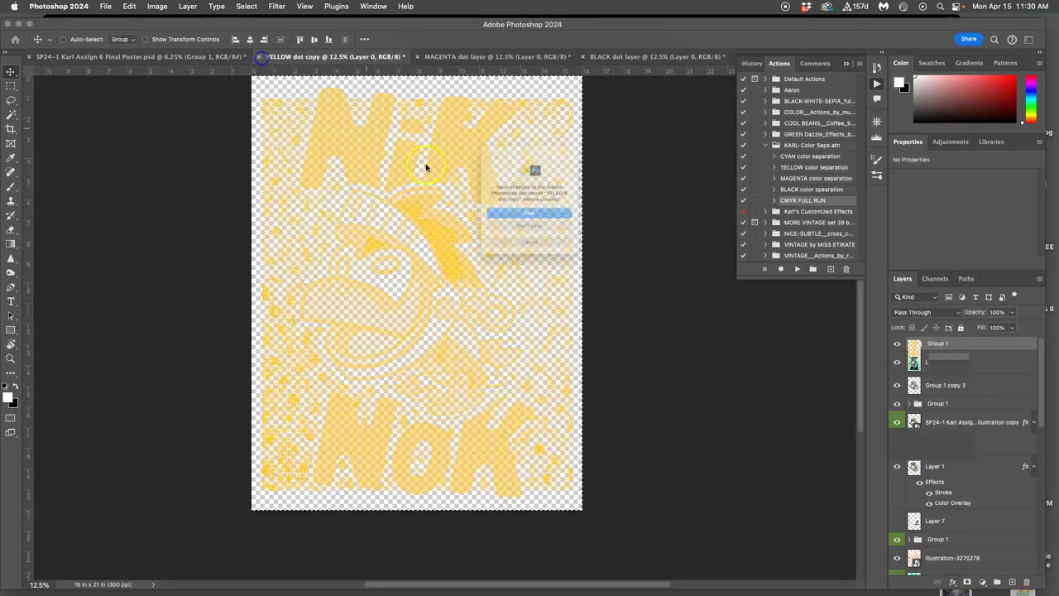
{"action": "left_click", "coordinate": [523, 240]}
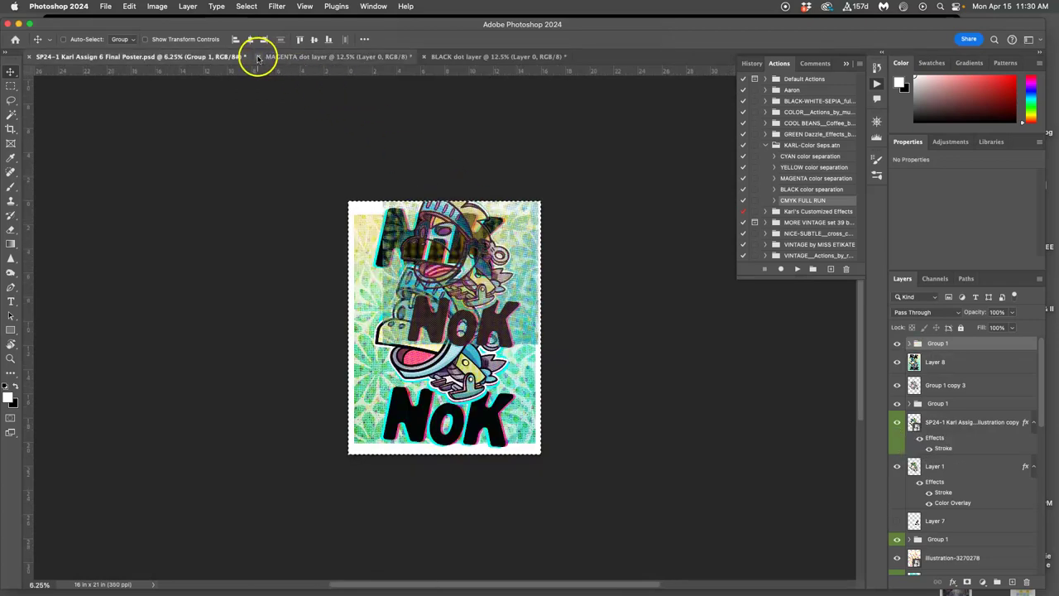
{"action": "left_click", "coordinate": [258, 57]}
{"action": "left_click", "coordinate": [535, 238]}
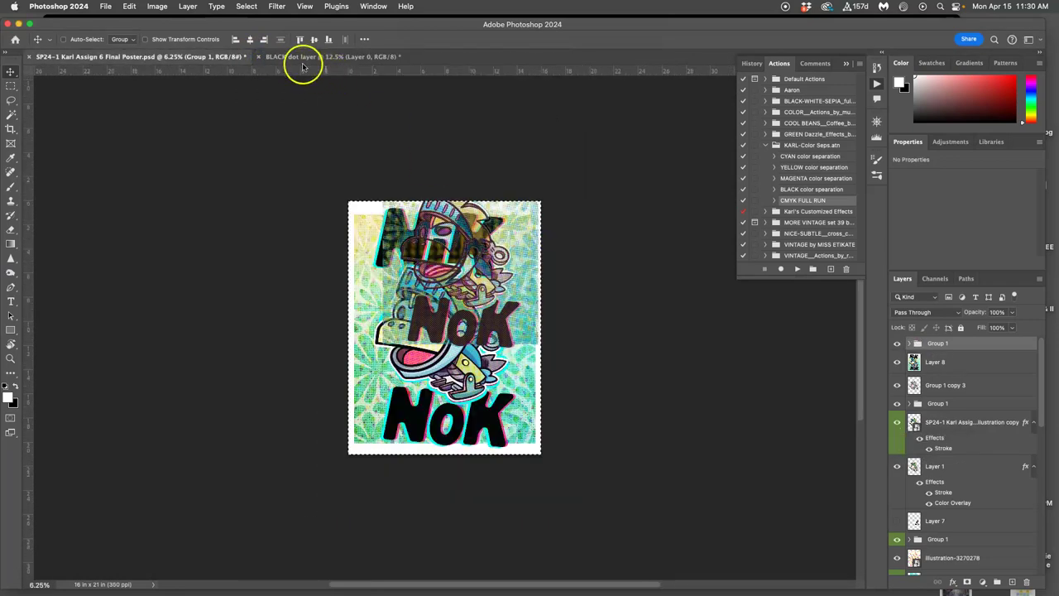
{"action": "left_click", "coordinate": [260, 57]}
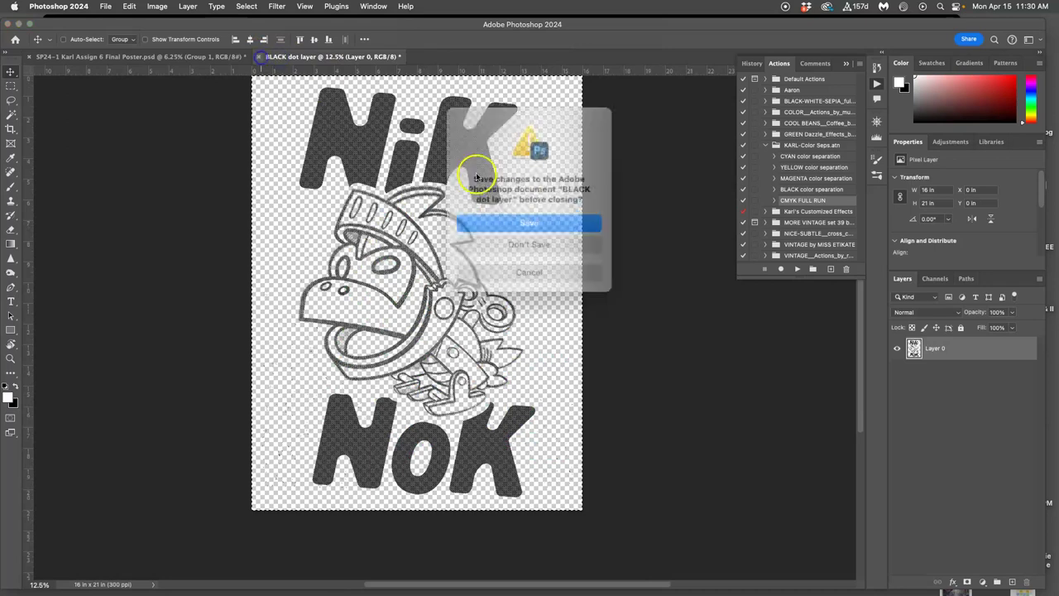
{"action": "left_click", "coordinate": [516, 243]}
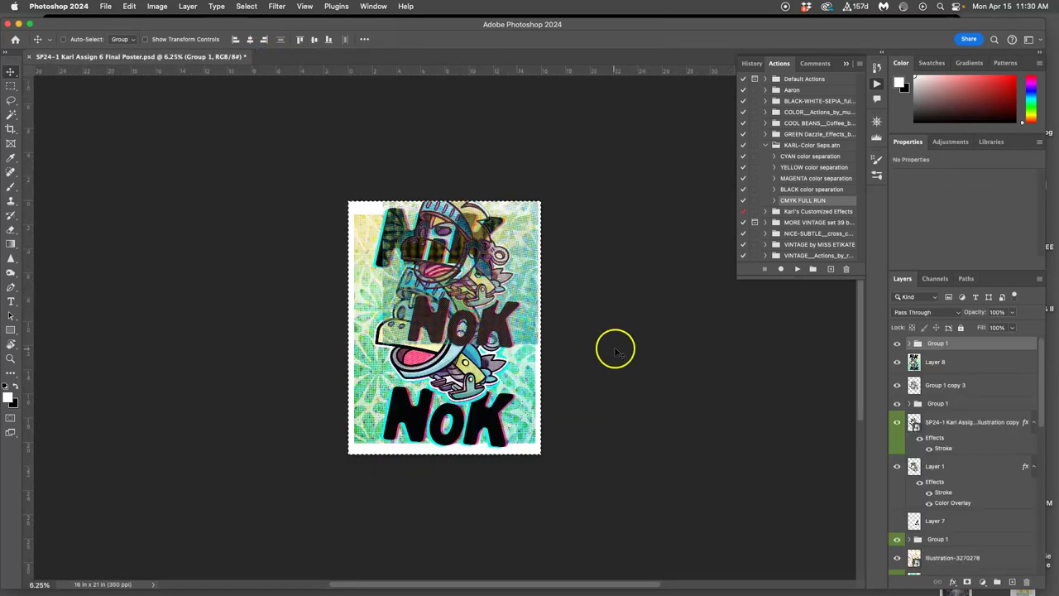
{"action": "key", "text": "super+d"}
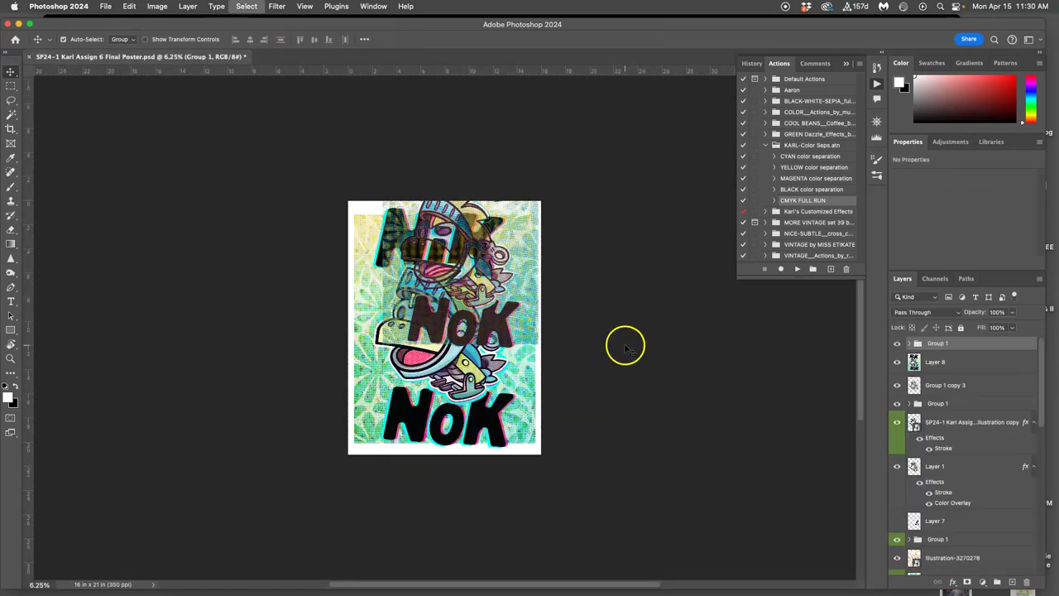
Step: Move Group 1 down and free-transform it to about 117.32%, aligned over the knight artwork
{"action": "left_click", "coordinate": [940, 342]}
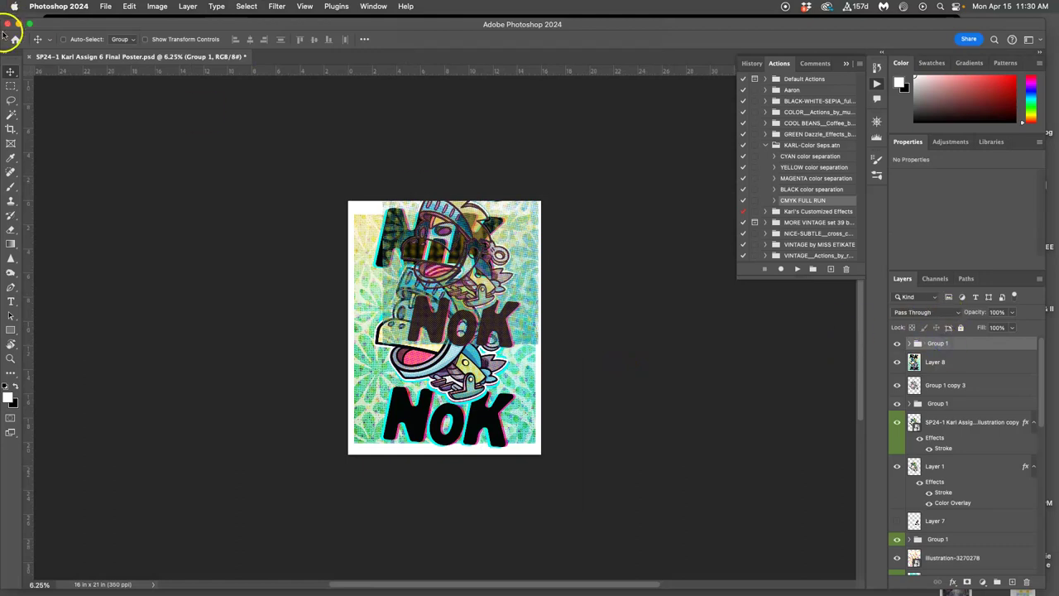
{"action": "left_click_drag", "start_coordinate": [482, 264], "coordinate": [494, 315]}
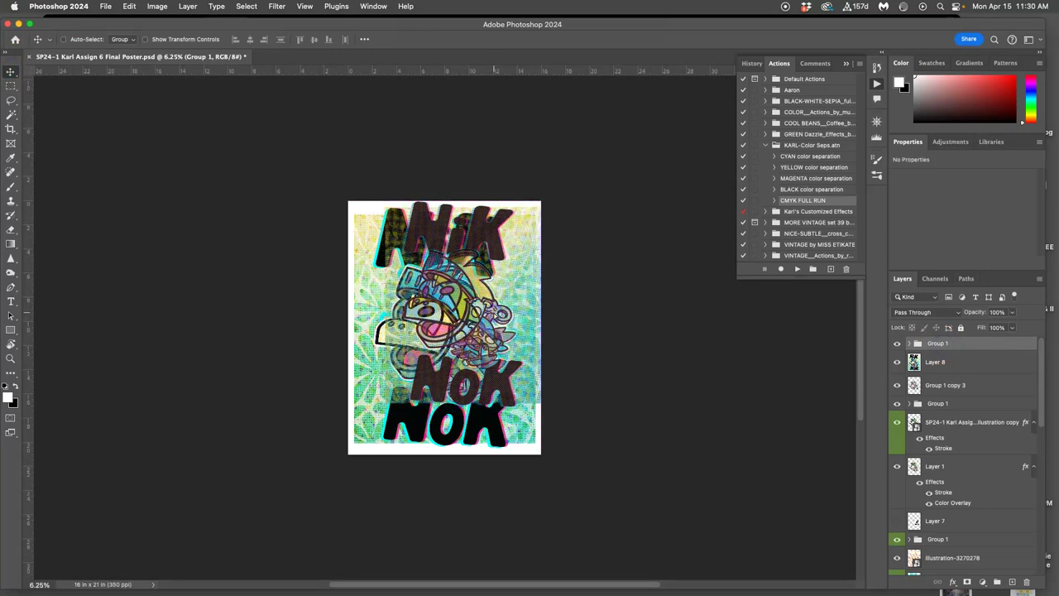
{"action": "key", "text": "super+t"}
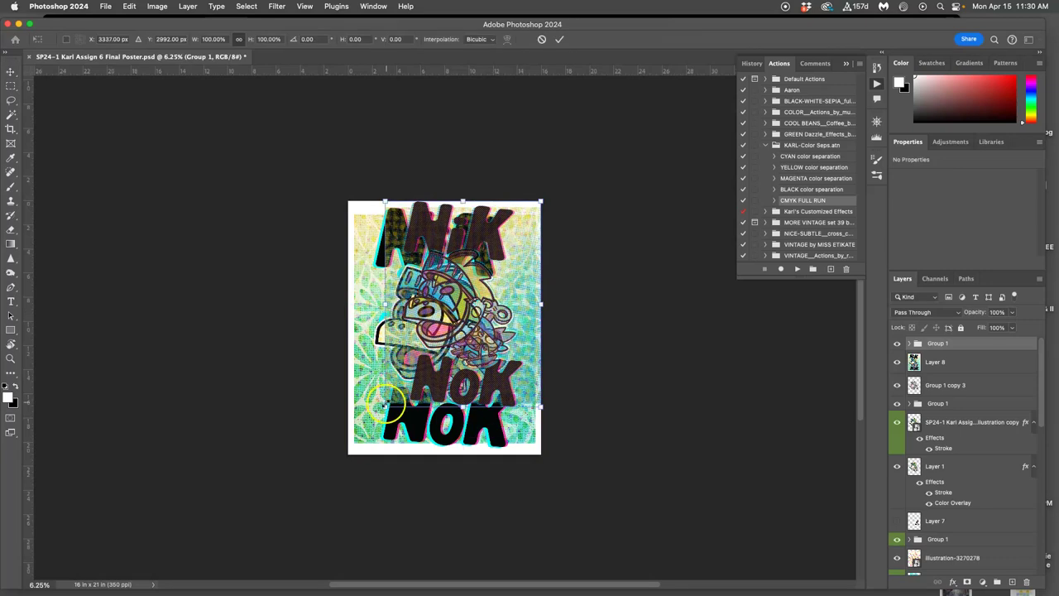
{"action": "left_click_drag", "start_coordinate": [385, 407], "coordinate": [352, 444]}
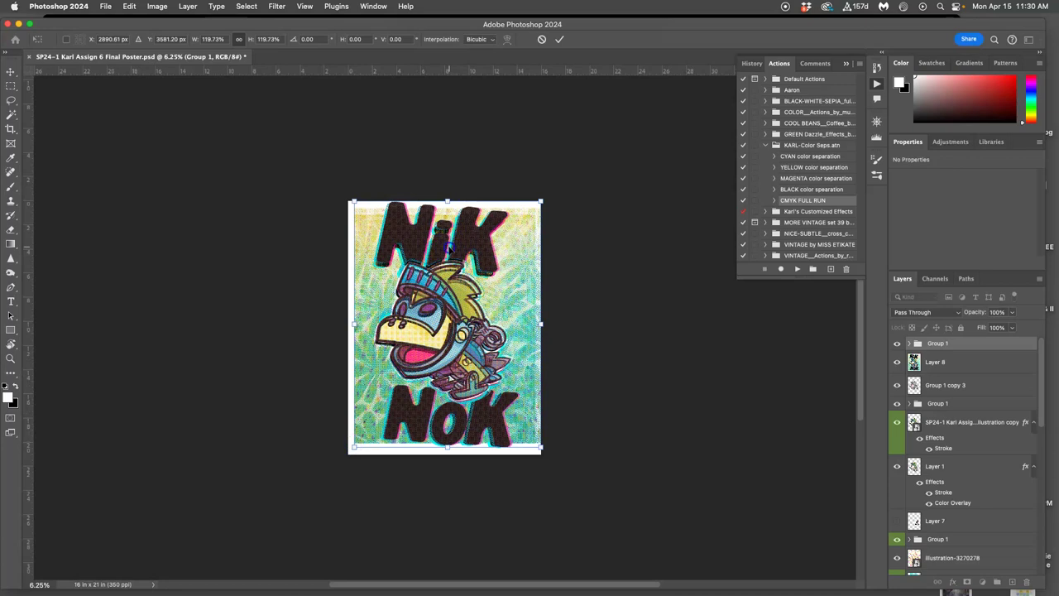
{"action": "left_click_drag", "start_coordinate": [448, 245], "coordinate": [445, 251]}
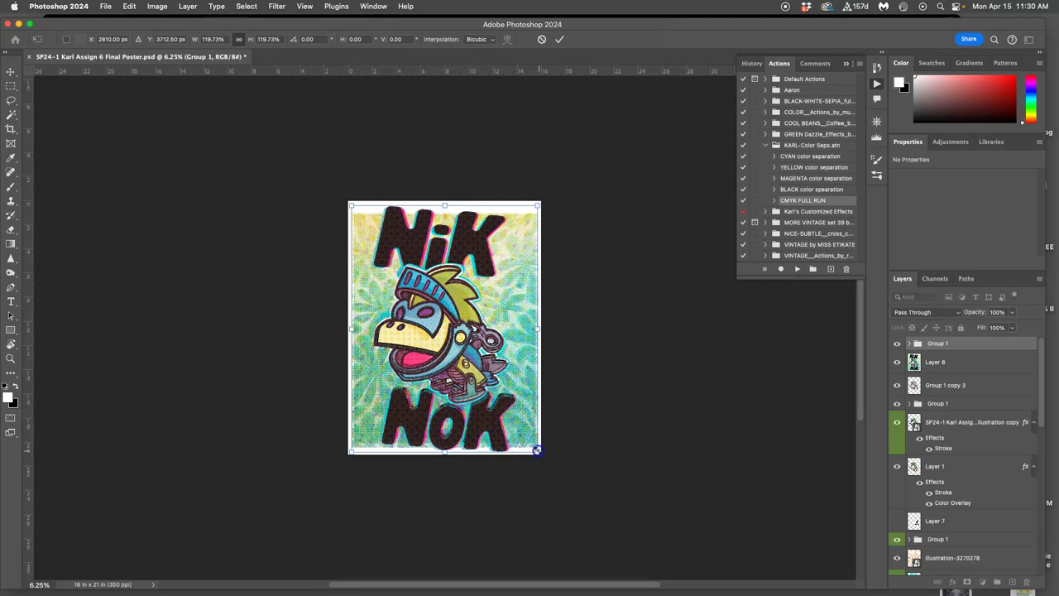
{"action": "left_click_drag", "start_coordinate": [536, 448], "coordinate": [536, 449]}
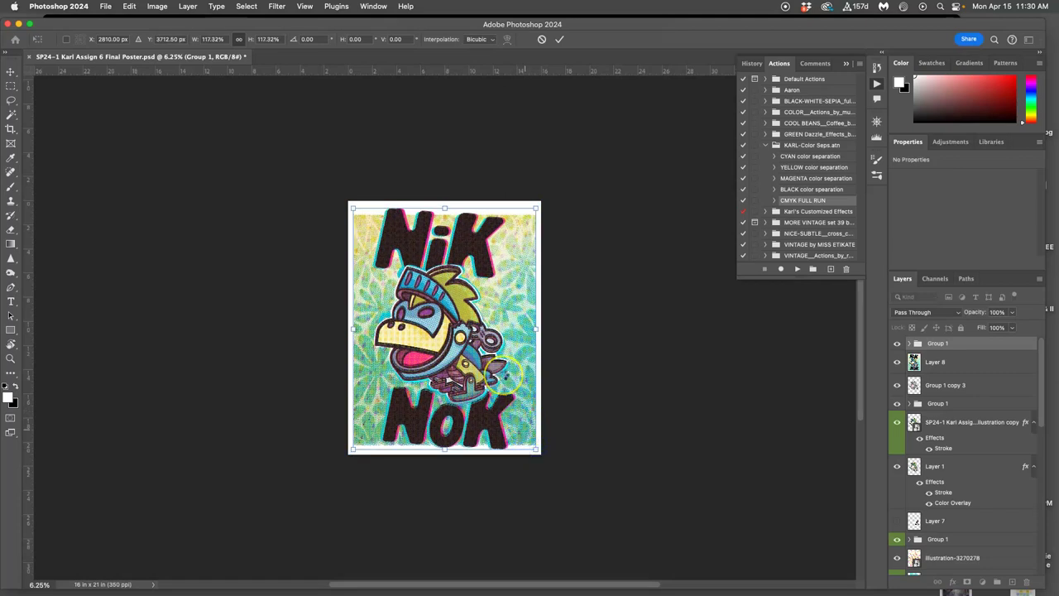
{"action": "key", "text": "Return"}
{"action": "scroll", "coordinate": [506, 354], "scroll_direction": "up", "scroll_amount": 4}
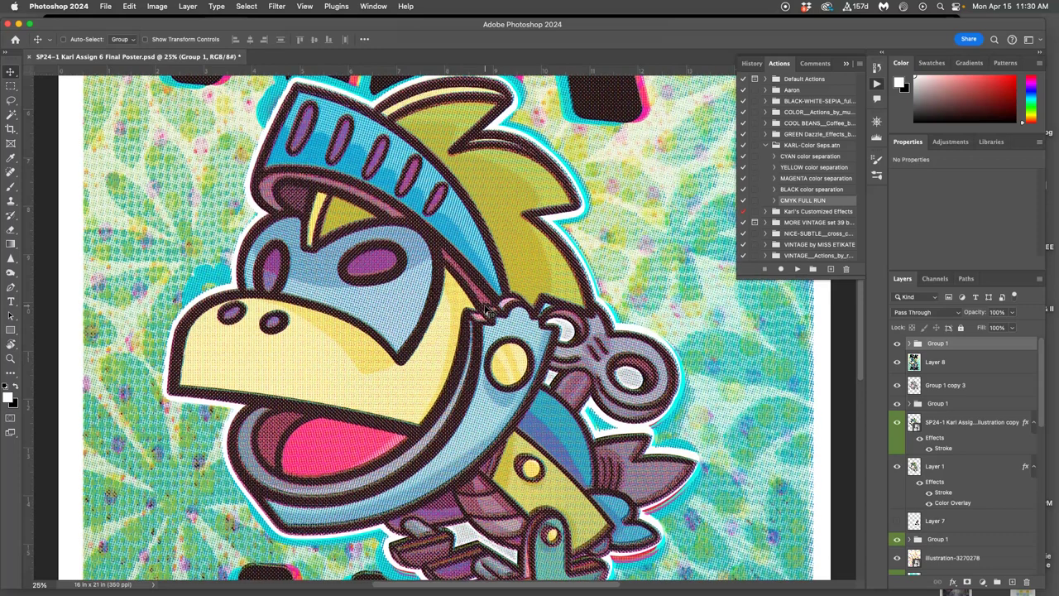
Step: Lower Group 1's opacity to 29%, hiding and reshowing it to compare
{"action": "scroll", "coordinate": [565, 354], "scroll_direction": "down", "scroll_amount": 5}
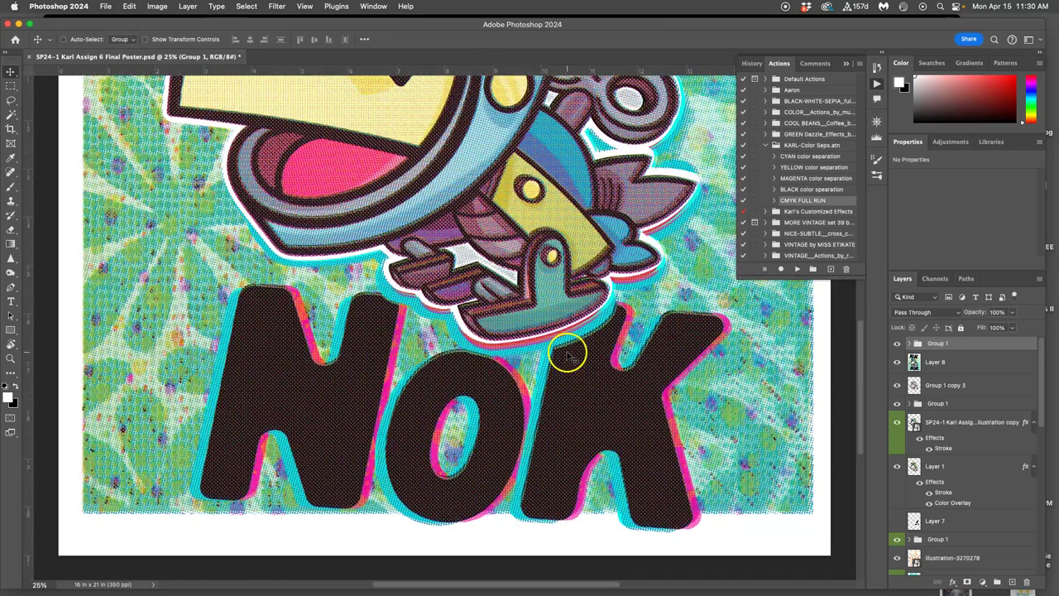
{"action": "scroll", "coordinate": [647, 396], "scroll_direction": "up", "scroll_amount": 15}
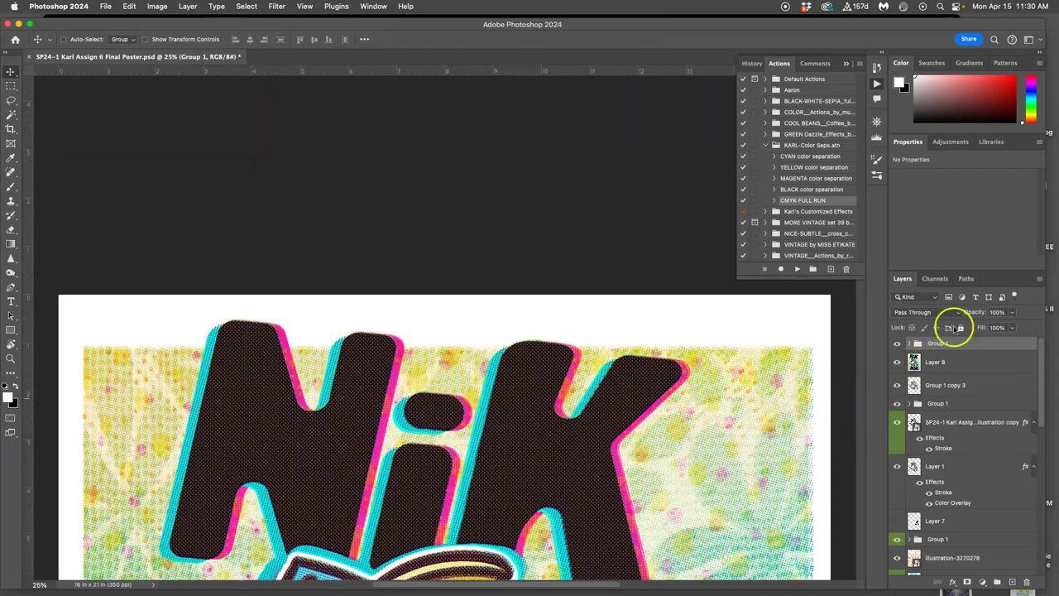
{"action": "left_click", "coordinate": [1010, 313]}
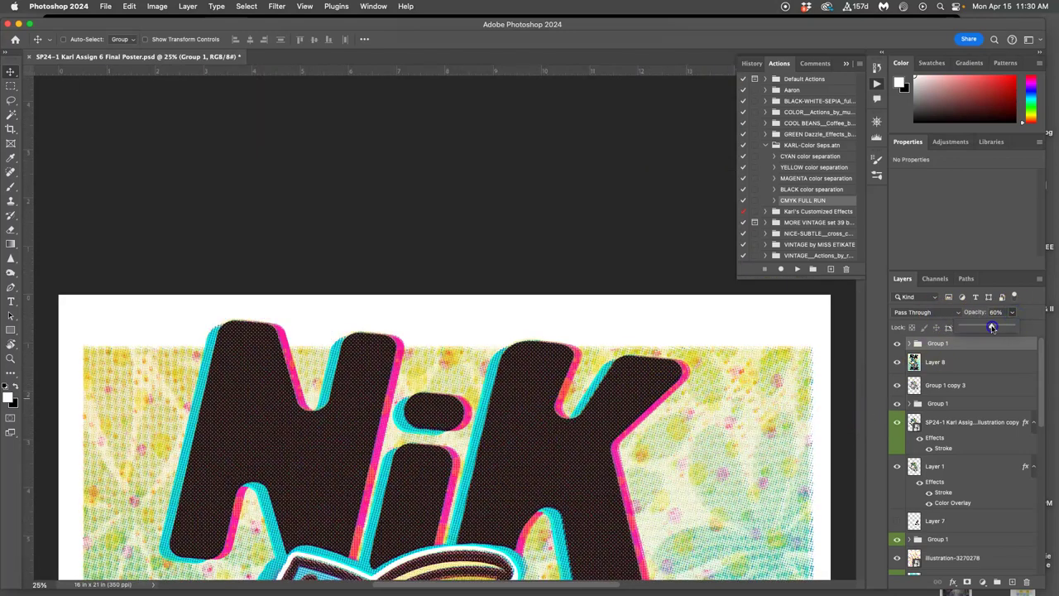
{"action": "left_click_drag", "start_coordinate": [991, 328], "coordinate": [992, 328]}
{"action": "scroll", "coordinate": [637, 447], "scroll_direction": "down", "scroll_amount": 1}
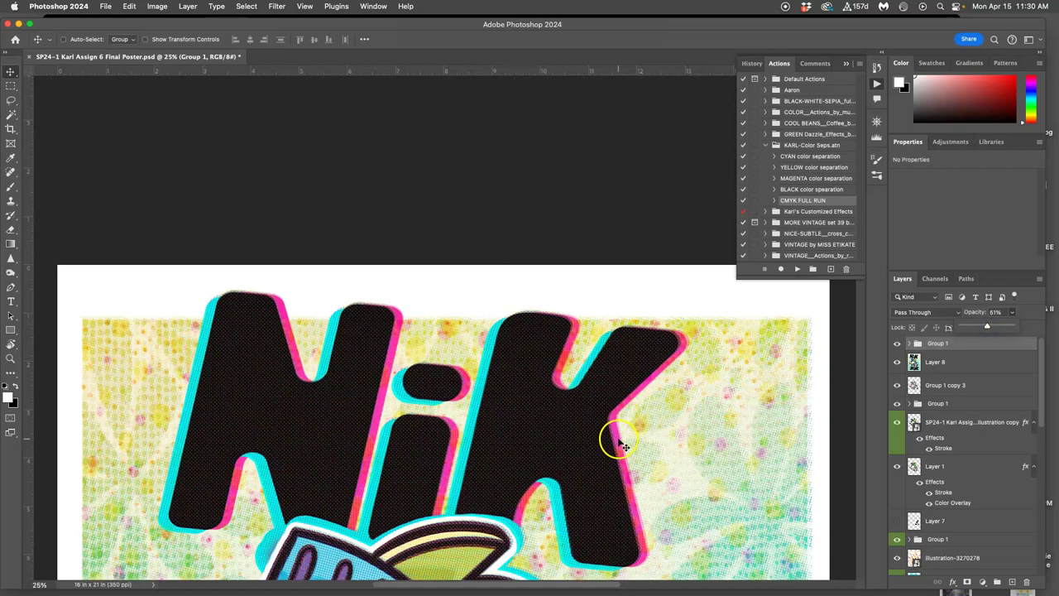
{"action": "left_click", "coordinate": [898, 339]}
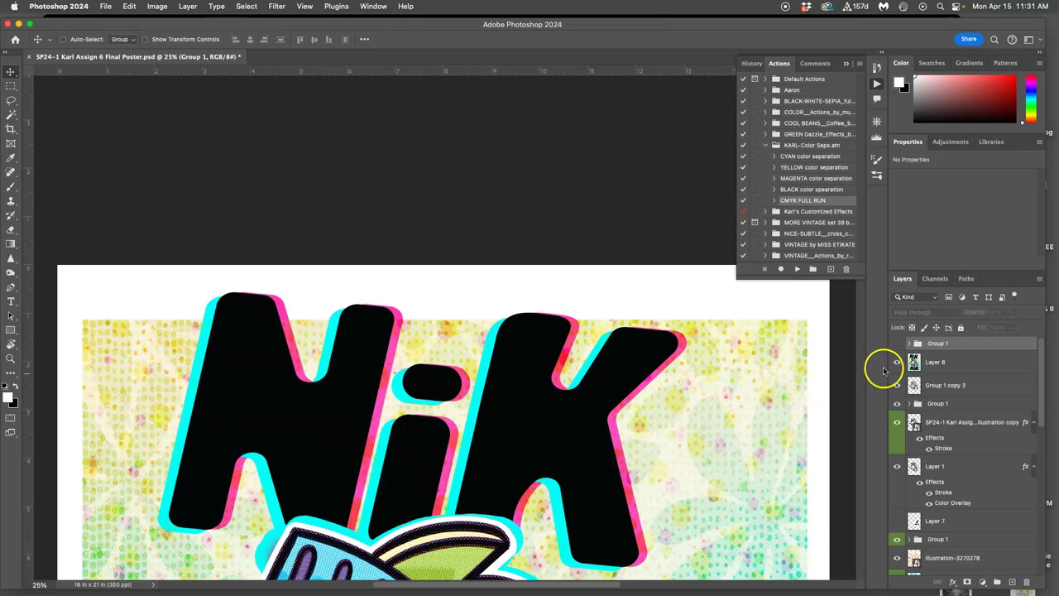
{"action": "left_click", "coordinate": [898, 344]}
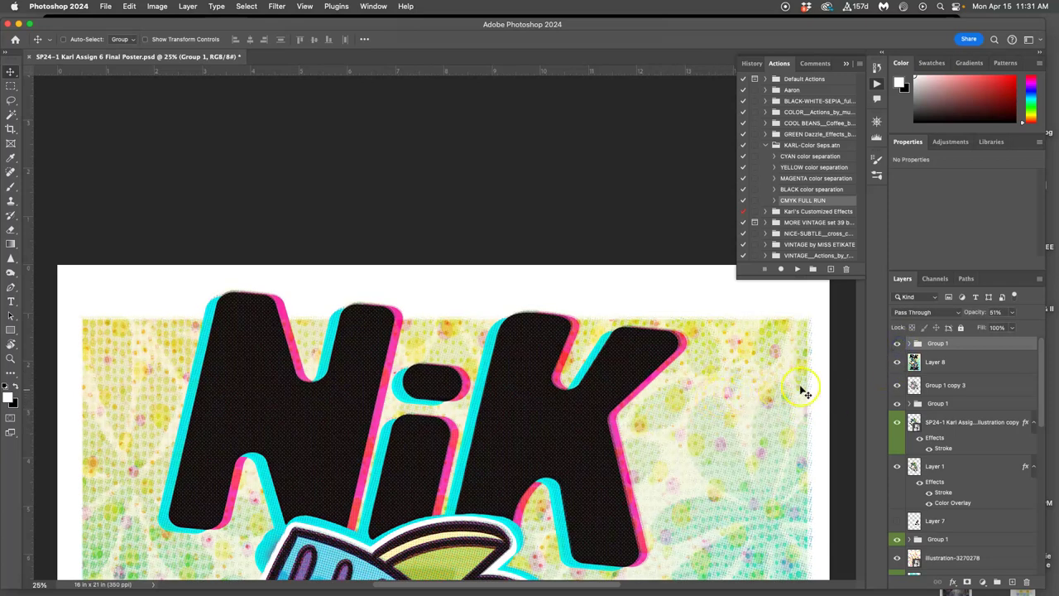
{"action": "left_click", "coordinate": [1011, 314]}
{"action": "left_click_drag", "start_coordinate": [1009, 326], "coordinate": [1005, 327]}
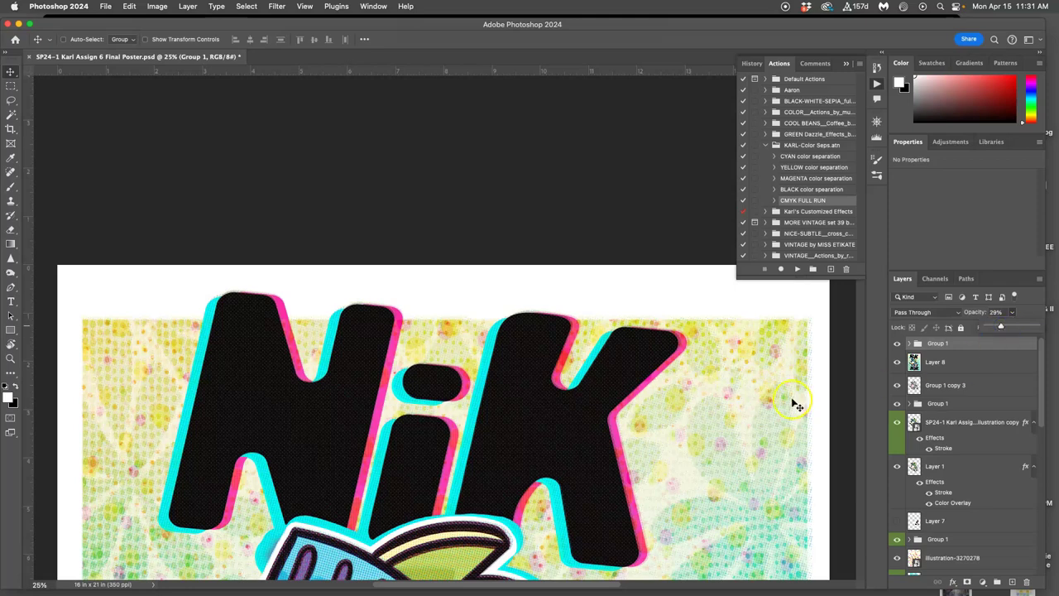
Step: Zoom in on the NoK lettering to inspect the softened halftone dots
{"action": "key", "text": "super+minus"}
{"action": "scroll", "coordinate": [650, 405], "scroll_direction": "down", "scroll_amount": 10}
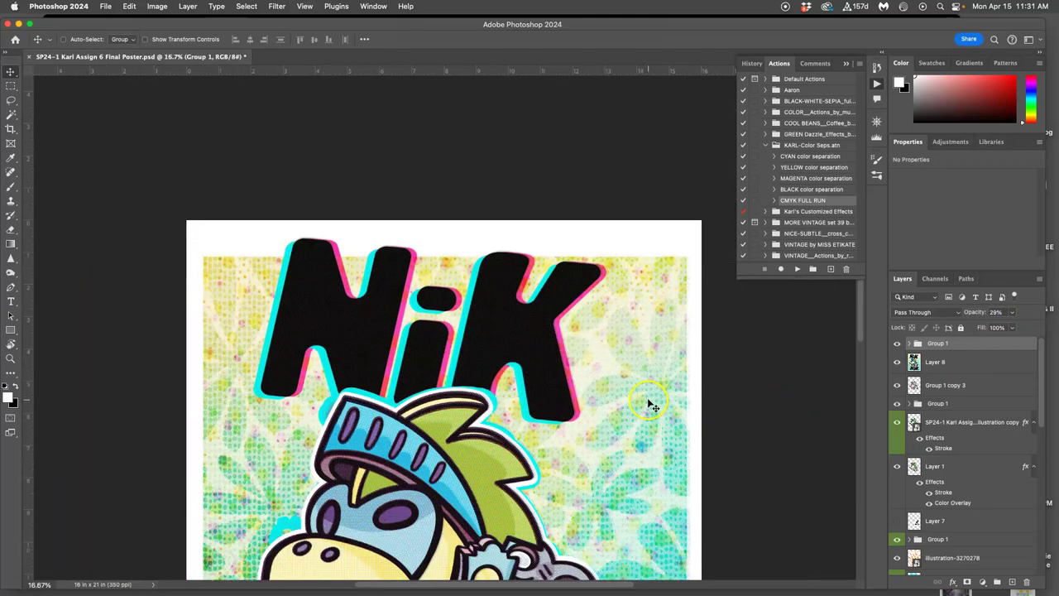
{"action": "scroll", "coordinate": [650, 405], "scroll_direction": "down", "scroll_amount": 5}
{"action": "key", "text": "super+plus"}
{"action": "key", "text": "super+plus"}
{"action": "key", "text": "super+plus"}
{"action": "key", "text": "super+plus"}
{"action": "key", "text": "super+plus"}
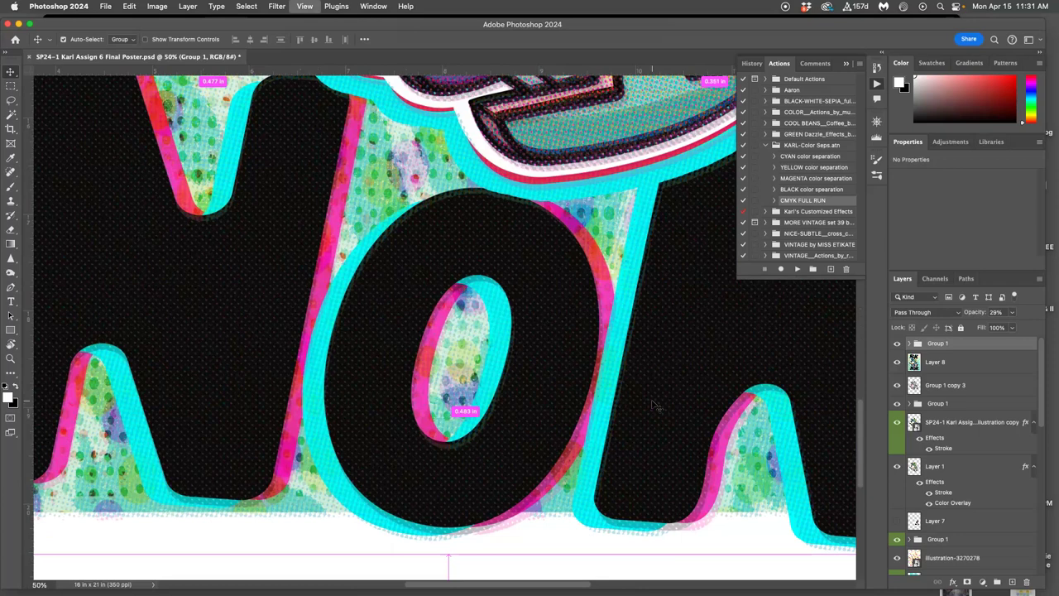
{"action": "scroll", "coordinate": [633, 401], "scroll_direction": "down", "scroll_amount": 5}
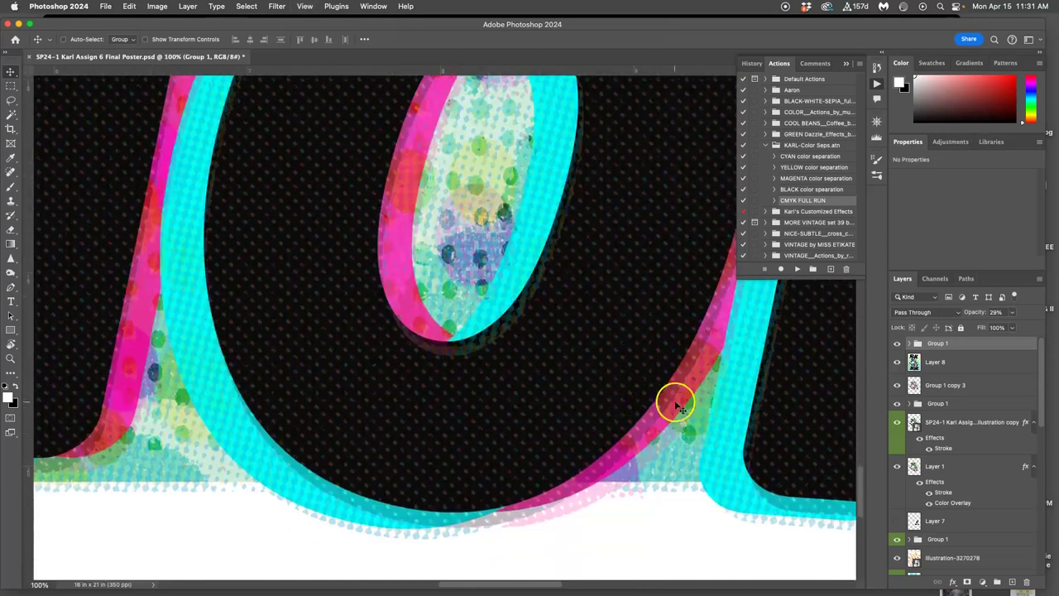
{"action": "scroll", "coordinate": [668, 402], "scroll_direction": "right", "scroll_amount": 5}
{"action": "scroll", "coordinate": [675, 407], "scroll_direction": "right", "scroll_amount": 15}
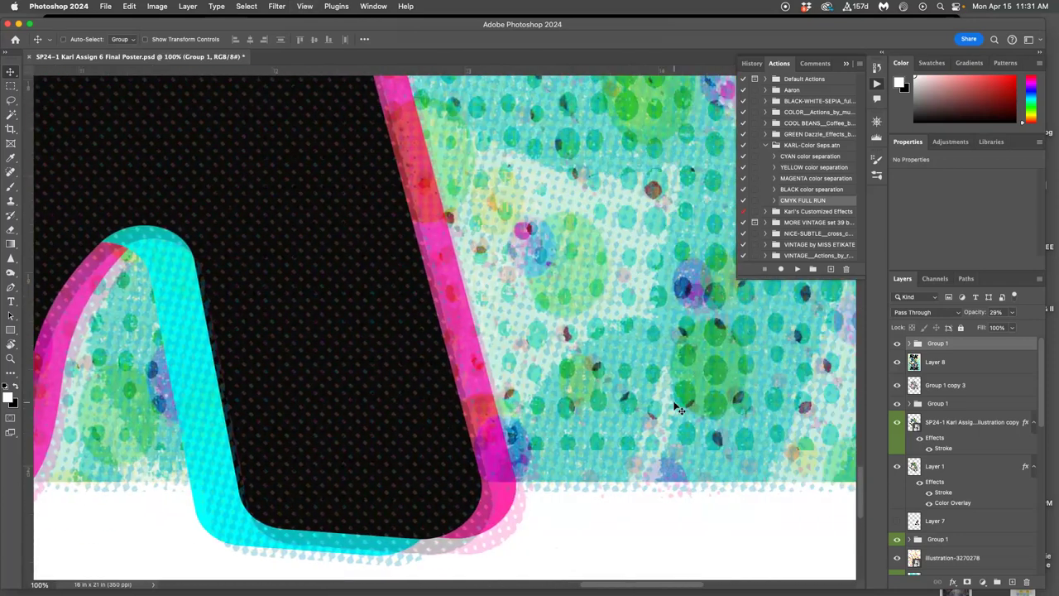
{"action": "scroll", "coordinate": [676, 409], "scroll_direction": "up", "scroll_amount": 15}
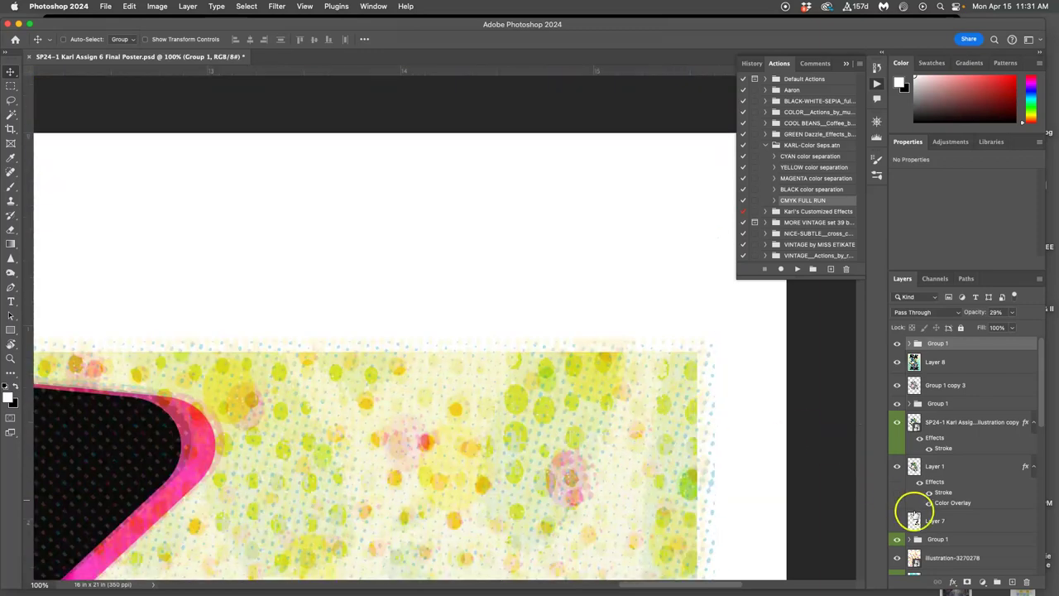
Step: Set Group 1's blend mode to Pin Light and zoom out to the whole poster
{"action": "left_click", "coordinate": [933, 312]}
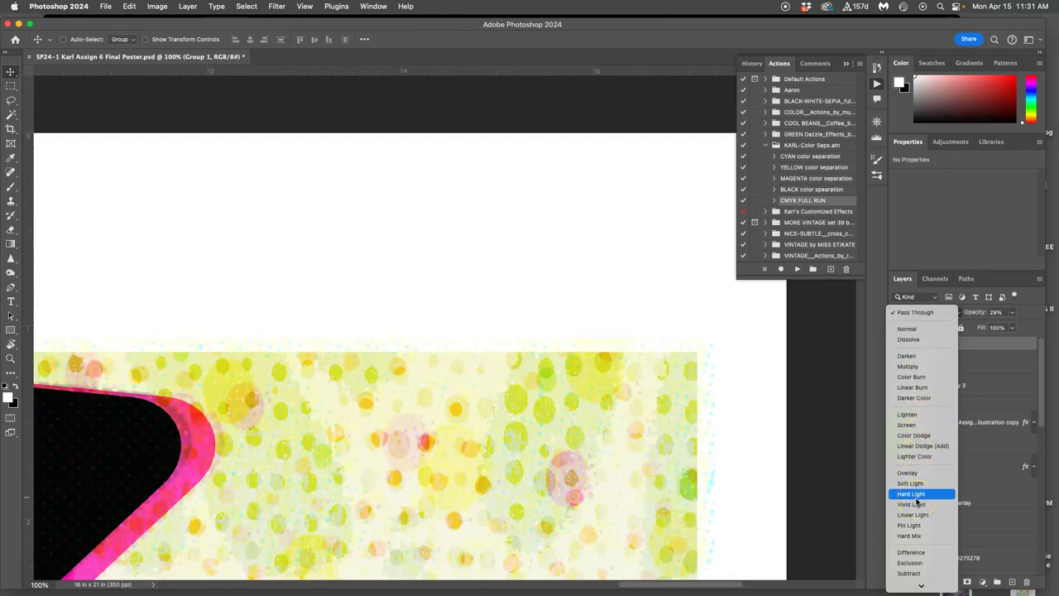
{"action": "left_click", "coordinate": [915, 528]}
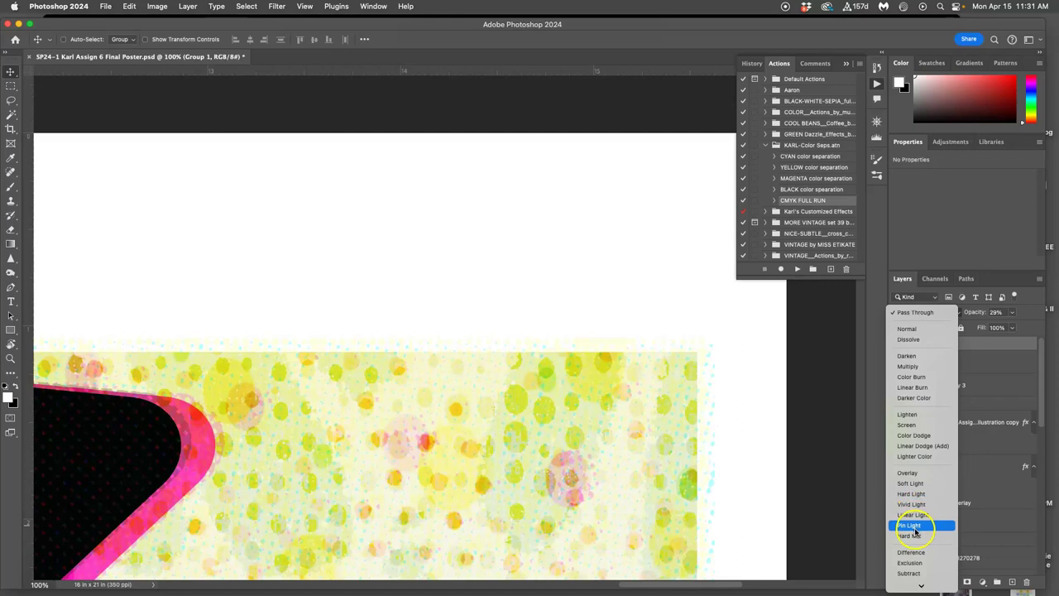
{"action": "left_click", "coordinate": [913, 528]}
{"action": "left_click_drag", "start_coordinate": [748, 478], "coordinate": [775, 381]}
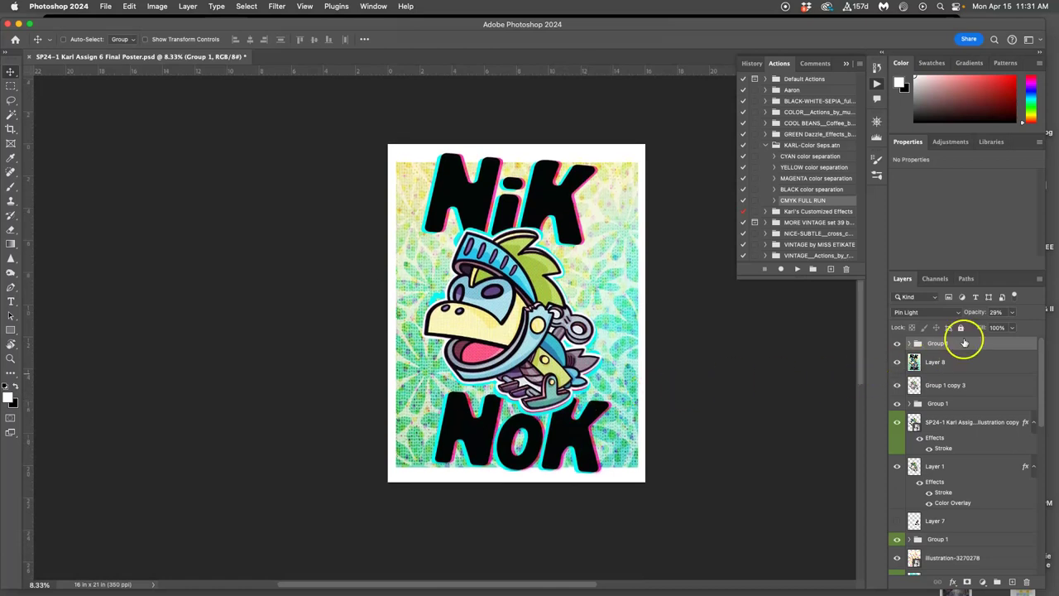
Step: Merge Group 1 into a single layer
{"action": "right_click", "coordinate": [963, 341]}
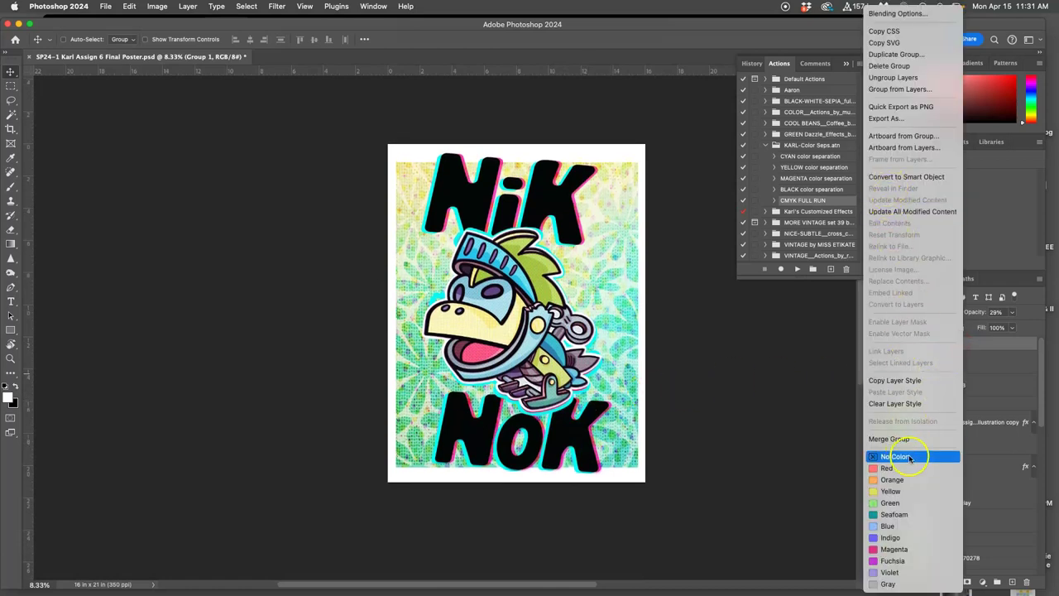
{"action": "left_click", "coordinate": [887, 439]}
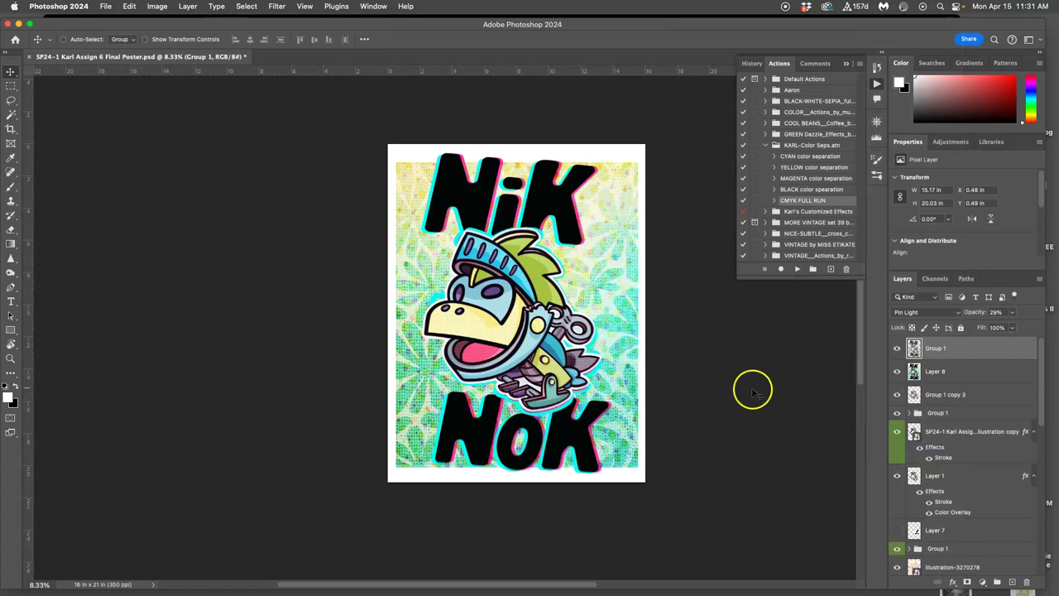
{"action": "scroll", "coordinate": [754, 393], "scroll_direction": "right", "scroll_amount": 5}
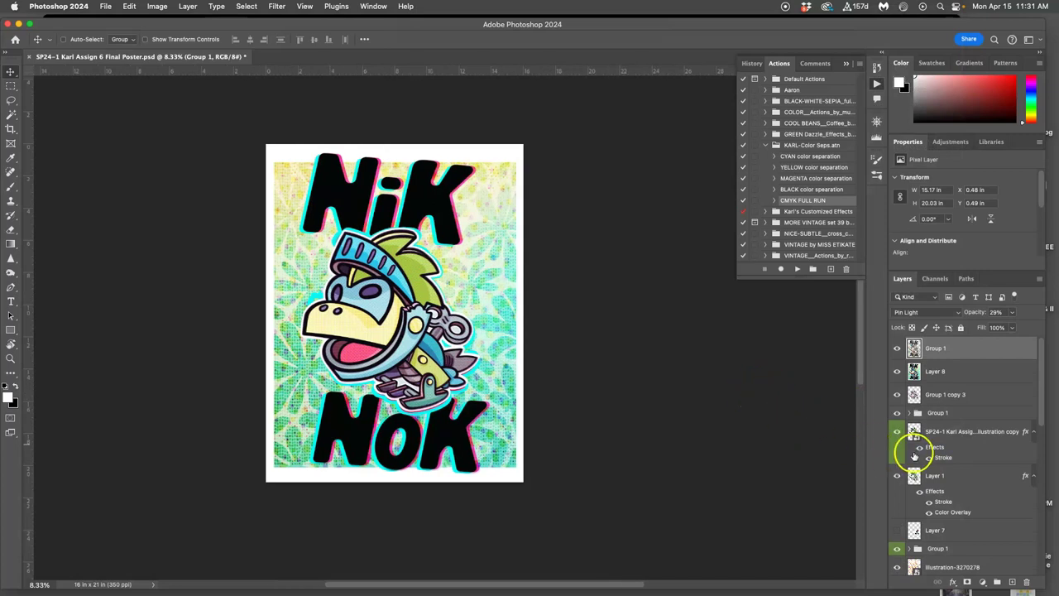
Step: Apply Hue/Saturation to the overlay: hue −44, saturation +21, lightness +20
{"action": "left_click", "coordinate": [157, 7]}
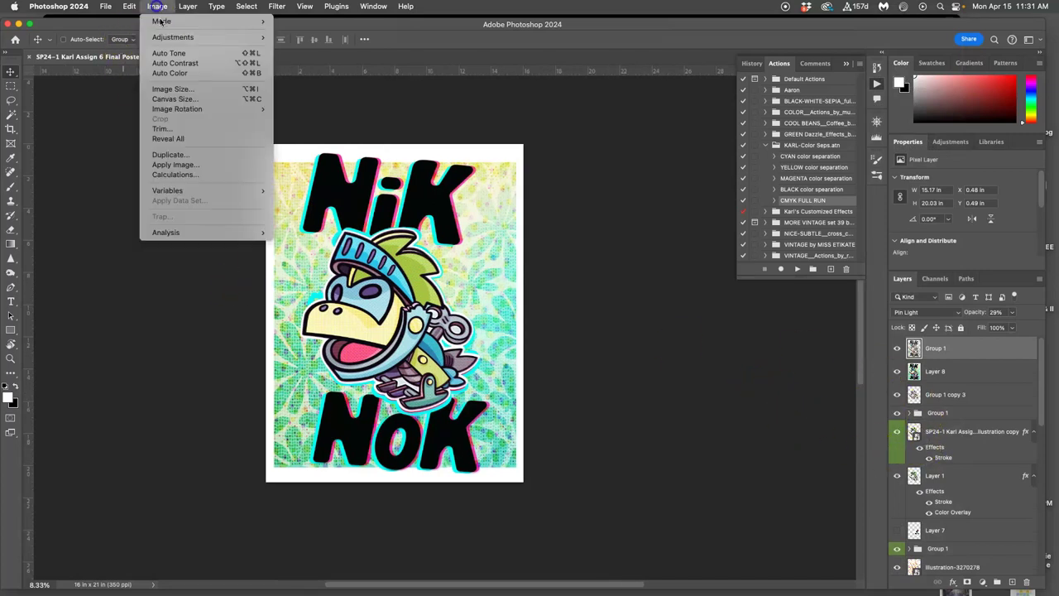
{"action": "mouse_move", "coordinate": [171, 36]}
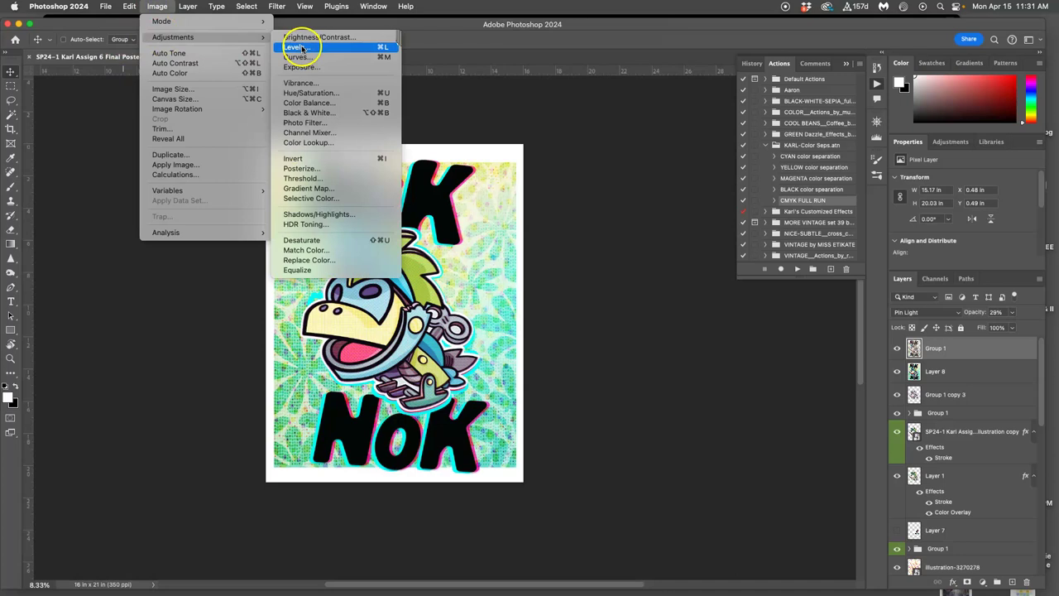
{"action": "left_click", "coordinate": [308, 93]}
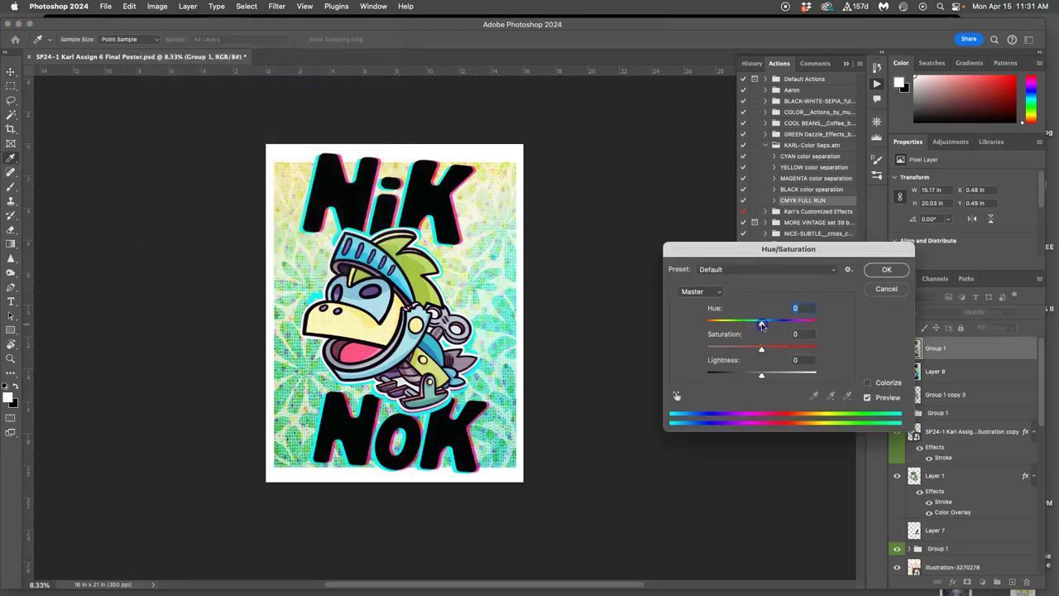
{"action": "left_click_drag", "start_coordinate": [762, 324], "coordinate": [737, 324]}
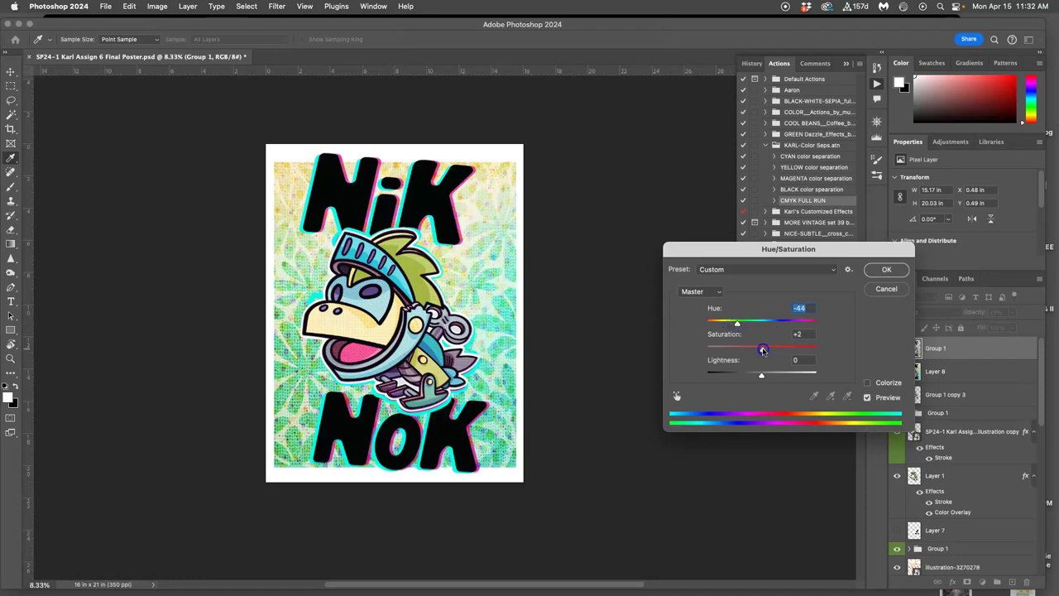
{"action": "mouse_move", "coordinate": [765, 376]}
{"action": "left_mouse_down"}
{"action": "mouse_move", "coordinate": [781, 375]}
{"action": "mouse_move", "coordinate": [746, 373]}
{"action": "mouse_move", "coordinate": [770, 374]}
{"action": "left_mouse_up"}
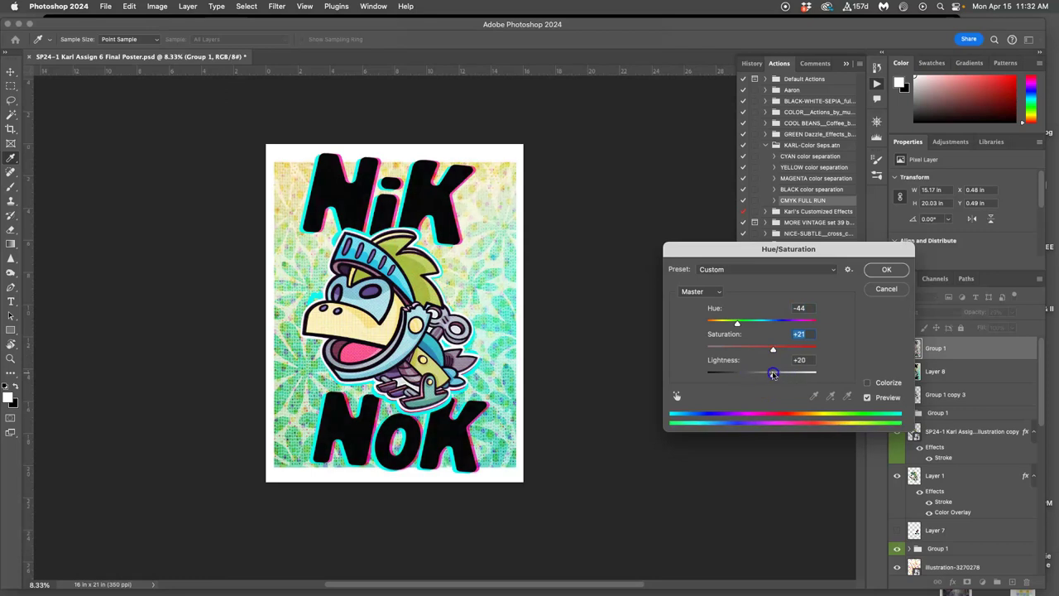
{"action": "left_click", "coordinate": [877, 269]}
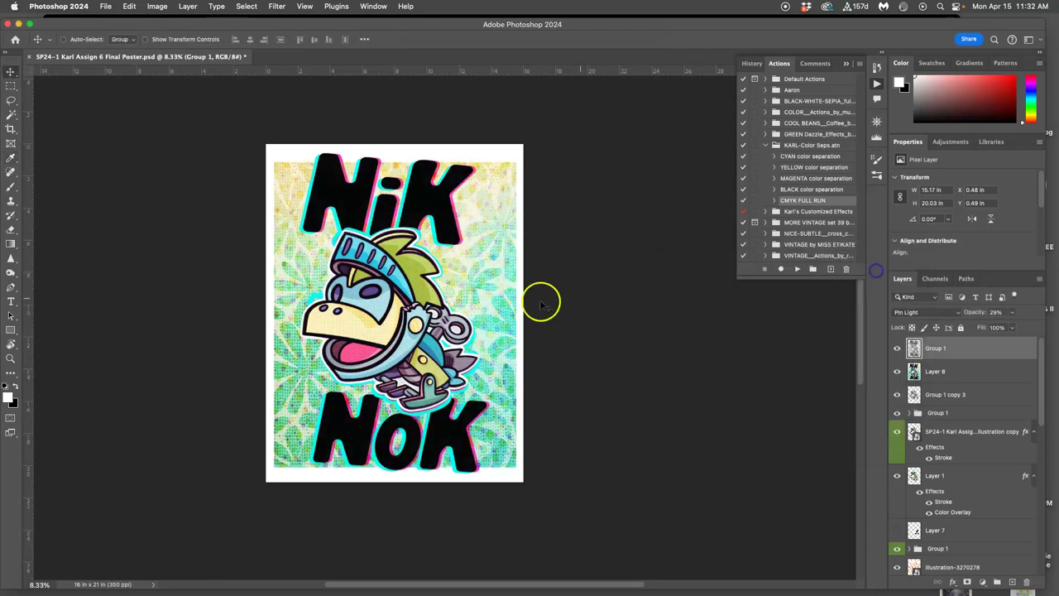
Step: Hide and reshow the merged overlay to compare the recoloured halftone
{"action": "scroll", "coordinate": [508, 308], "scroll_direction": "up", "scroll_amount": 6}
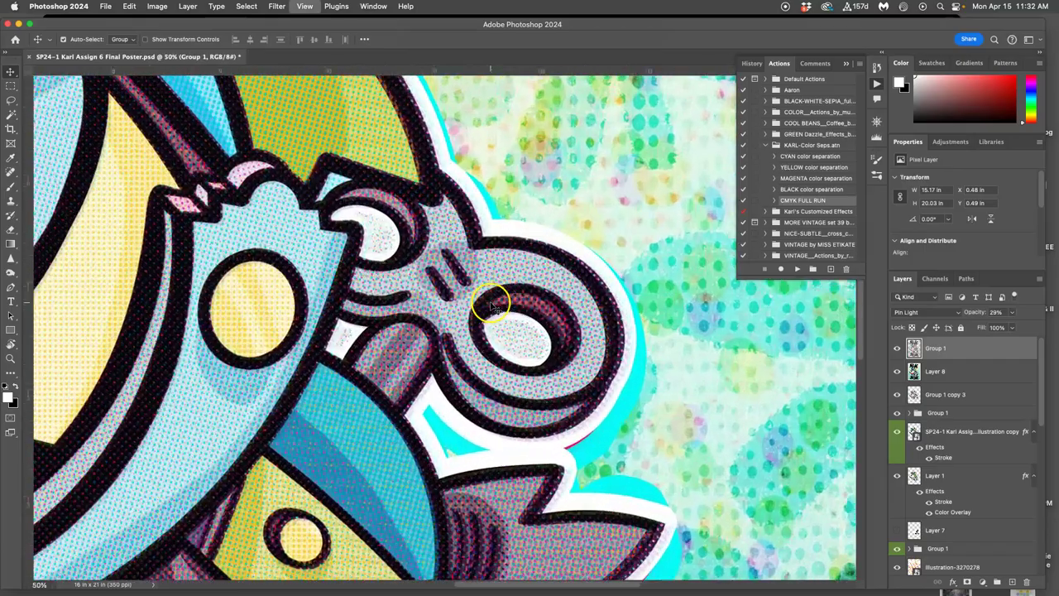
{"action": "scroll", "coordinate": [446, 318], "scroll_direction": "left", "scroll_amount": 10}
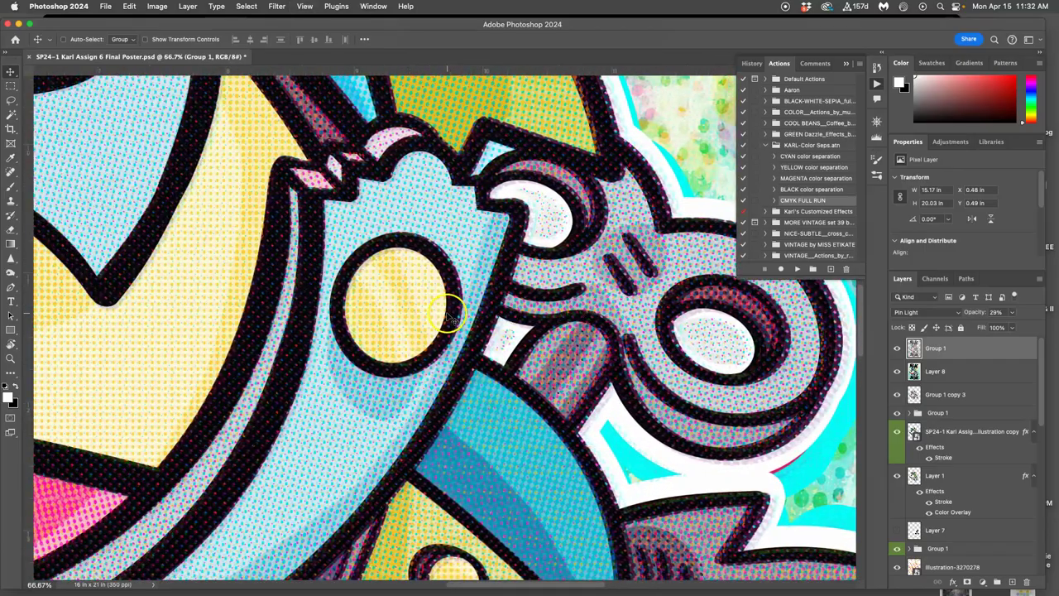
{"action": "scroll", "coordinate": [447, 319], "scroll_direction": "left", "scroll_amount": 10}
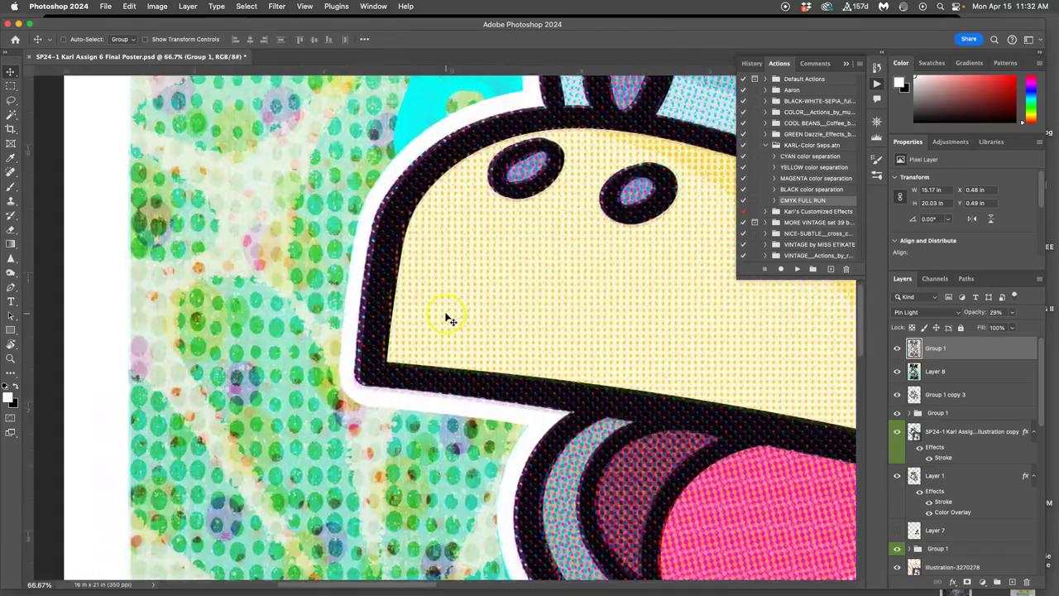
{"action": "scroll", "coordinate": [443, 316], "scroll_direction": "up", "scroll_amount": 8}
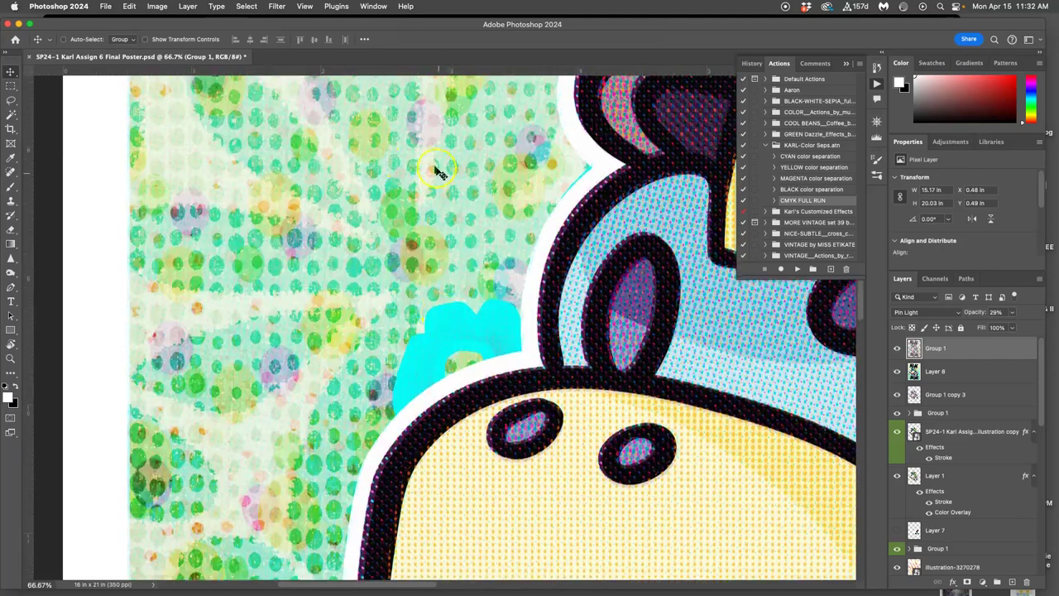
{"action": "scroll", "coordinate": [439, 170], "scroll_direction": "up", "scroll_amount": 5}
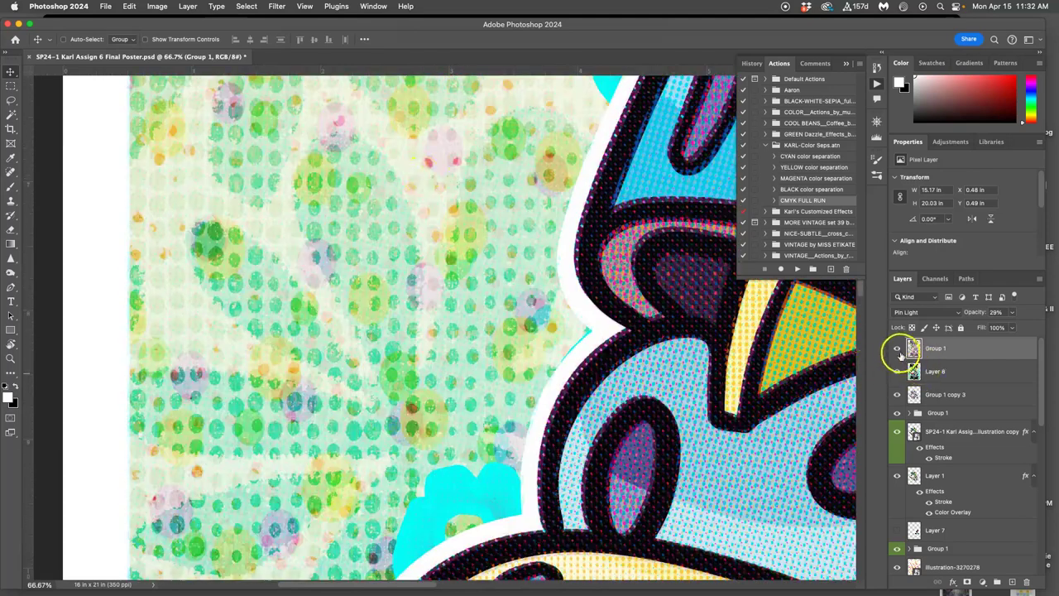
{"action": "left_click", "coordinate": [897, 348]}
{"action": "left_click", "coordinate": [896, 349]}
{"action": "scroll", "coordinate": [397, 358], "scroll_direction": "up", "scroll_amount": 10}
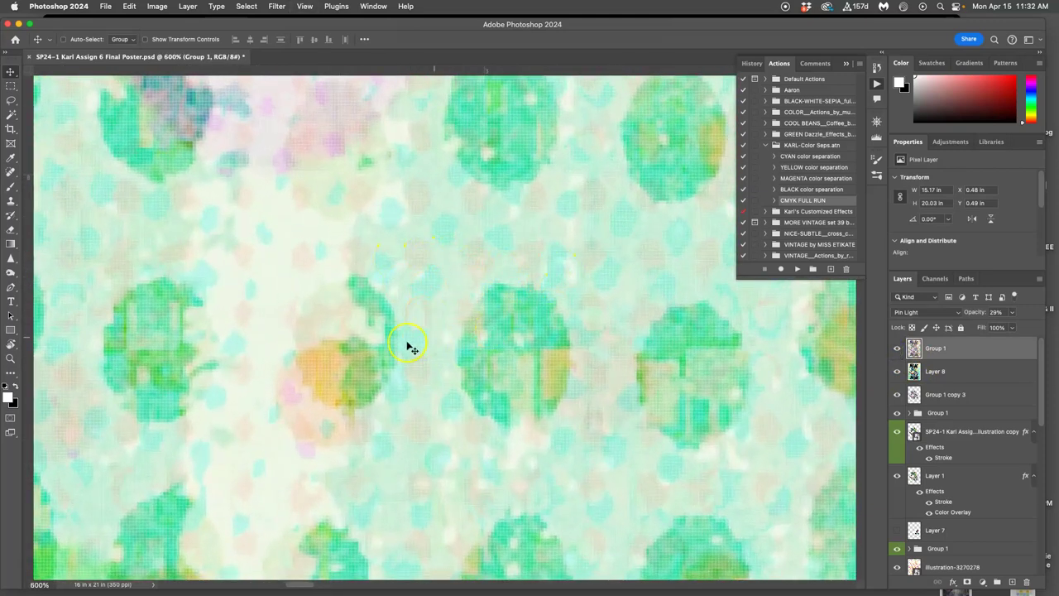
Step: Zoom out from 600% to 8.33% so the whole poster fits the window
{"action": "key", "text": "super+minus"}
{"action": "key", "text": "super+minus"}
{"action": "key", "text": "super+minus"}
{"action": "key", "text": "super+minus"}
{"action": "key", "text": "super+minus"}
{"action": "key", "text": "super+minus"}
{"action": "key", "text": "super+minus"}
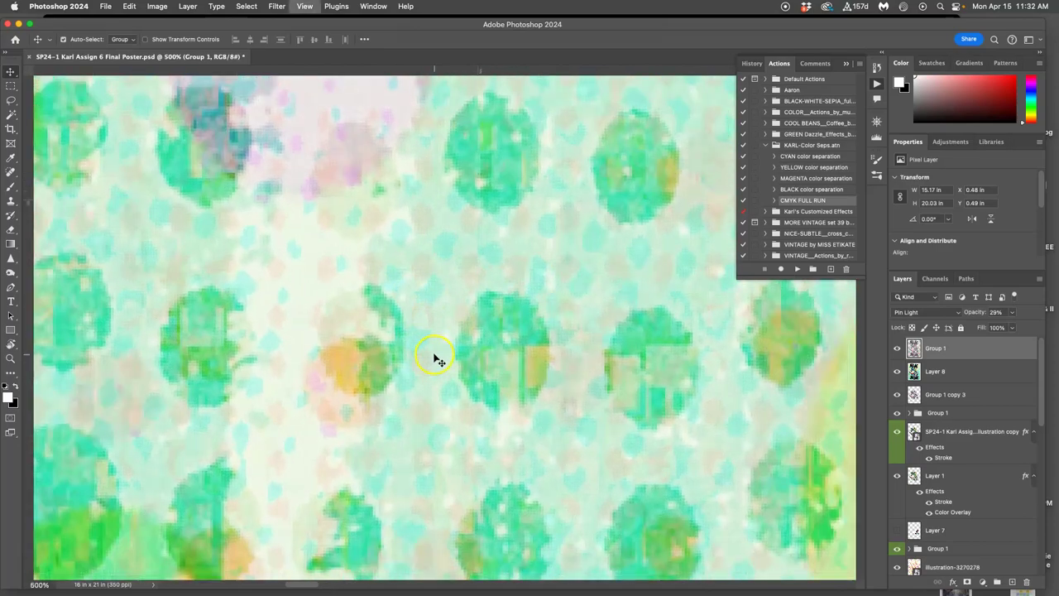
{"action": "key", "text": "super+minus"}
{"action": "key", "text": "super+minus"}
{"action": "key", "text": "super+minus"}
{"action": "key", "text": "super+minus"}
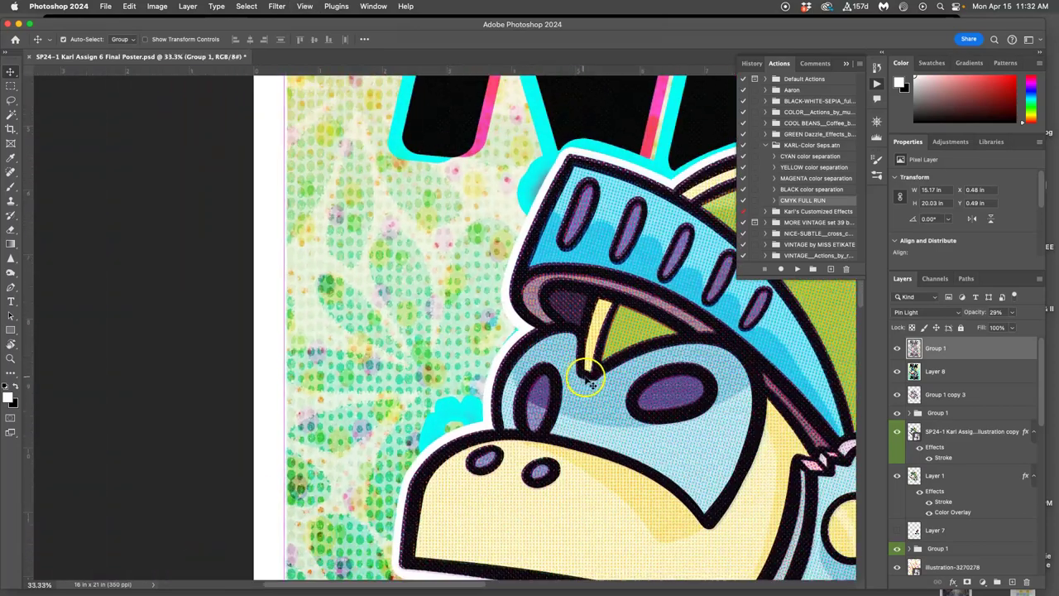
{"action": "key", "text": "super+minus"}
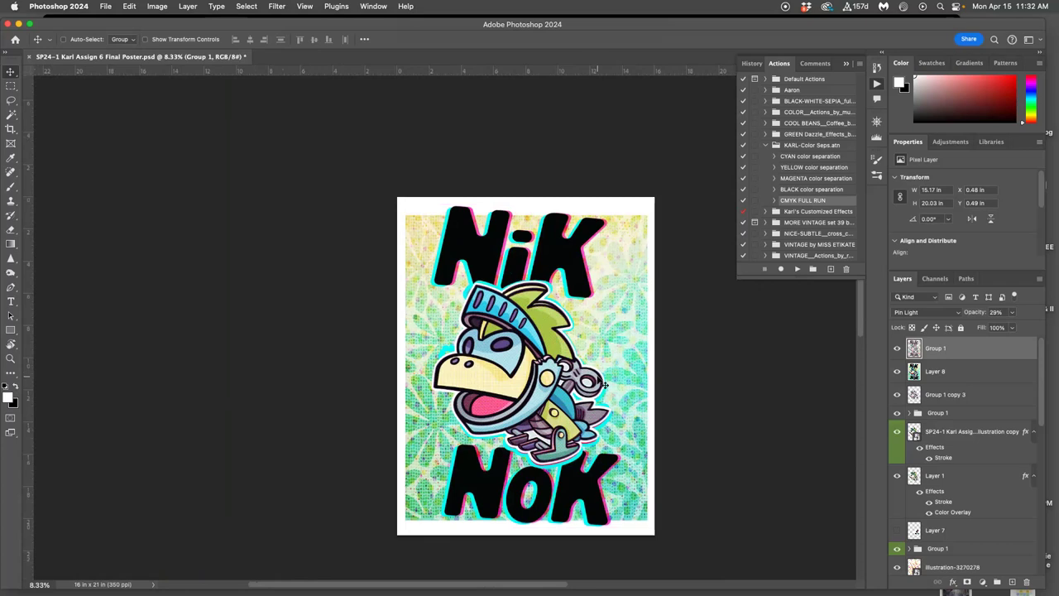
{"action": "scroll", "coordinate": [601, 381], "scroll_direction": "right", "scroll_amount": 5}
{"action": "scroll", "coordinate": [602, 381], "scroll_direction": "down", "scroll_amount": 3}
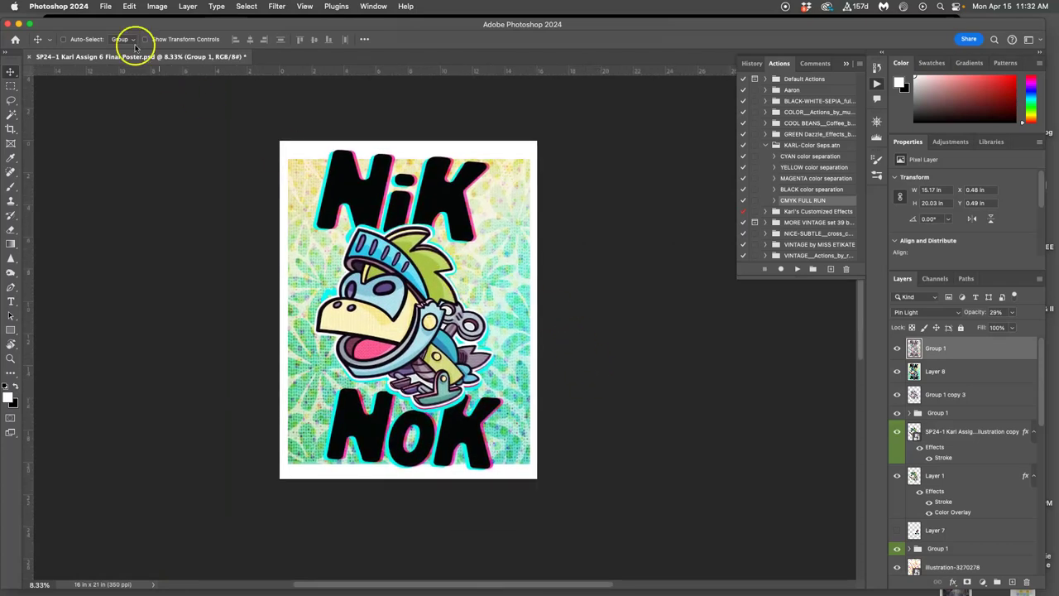
Step: Save the Final Poster PSD and confirm its image size is 16 × 21 inches at 350 ppi
{"action": "left_click", "coordinate": [106, 6]}
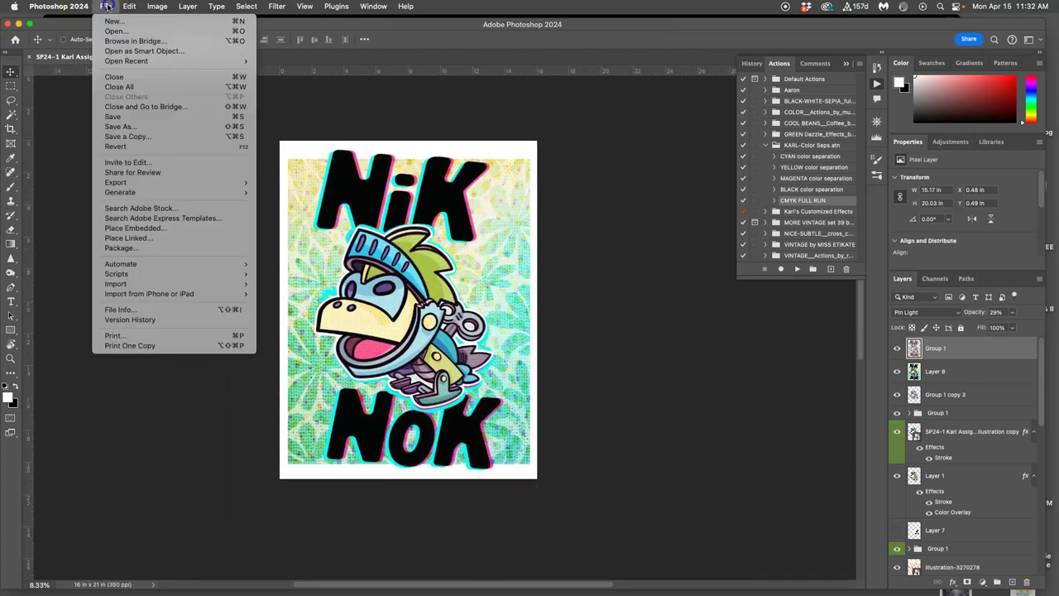
{"action": "left_click", "coordinate": [120, 117]}
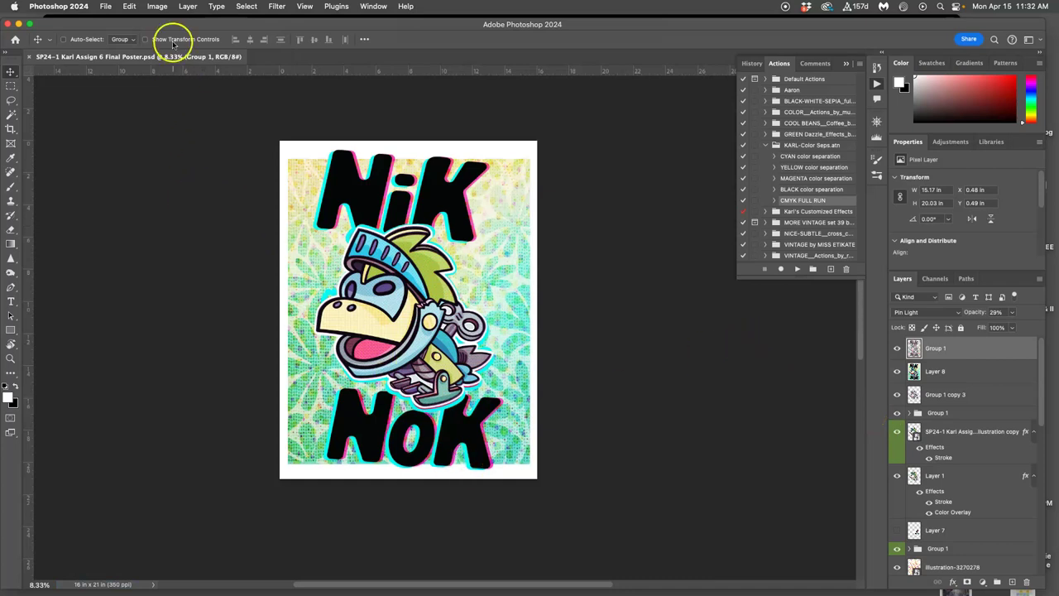
{"action": "left_click", "coordinate": [157, 5]}
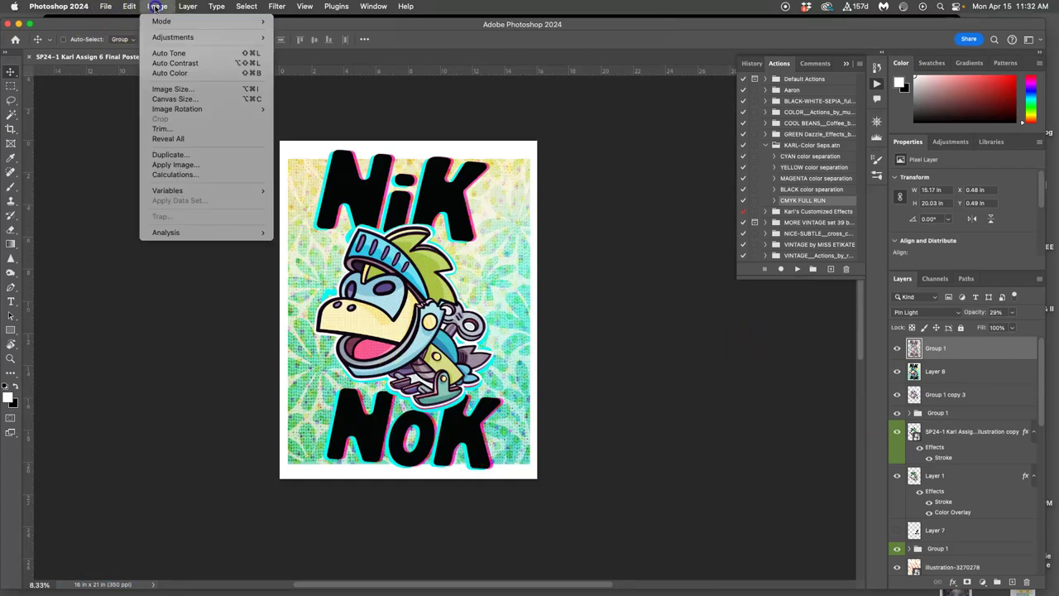
{"action": "left_click", "coordinate": [174, 91]}
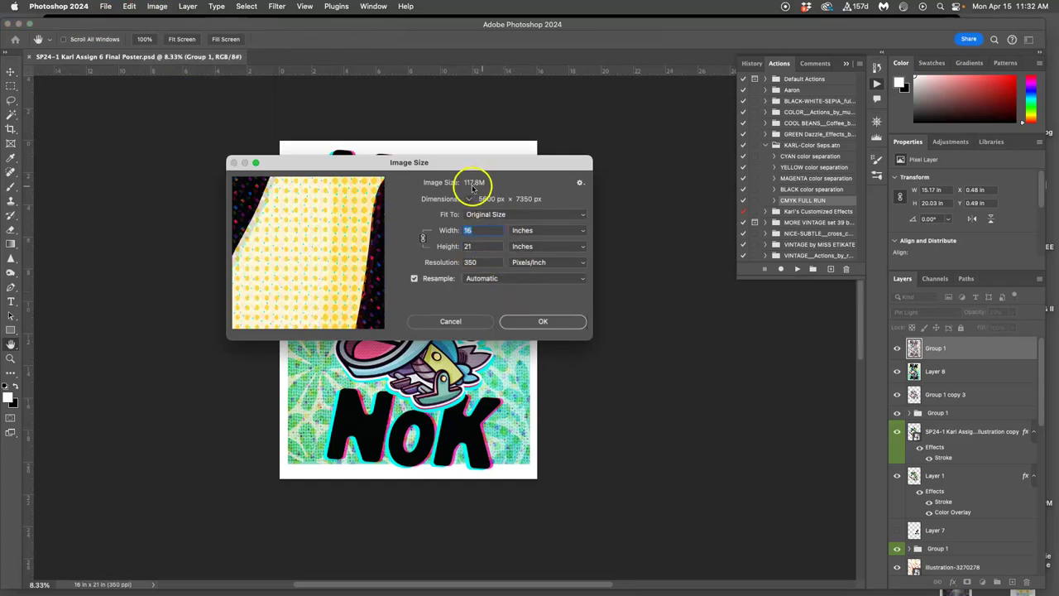
{"action": "left_click", "coordinate": [538, 320]}
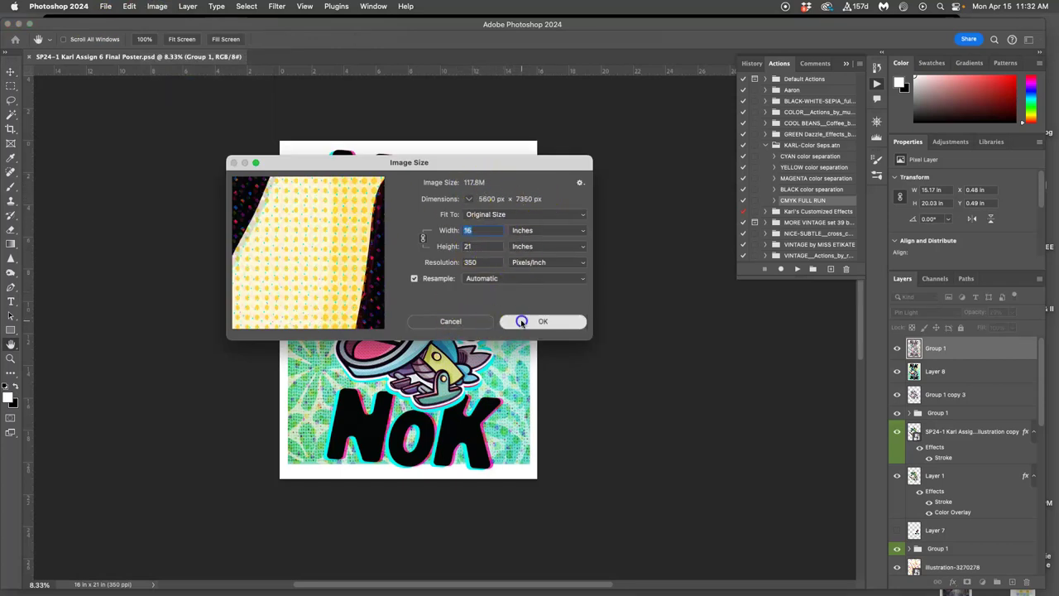
Step: Save a JPEG copy of the poster at quality 5 Medium
{"action": "left_click", "coordinate": [106, 8]}
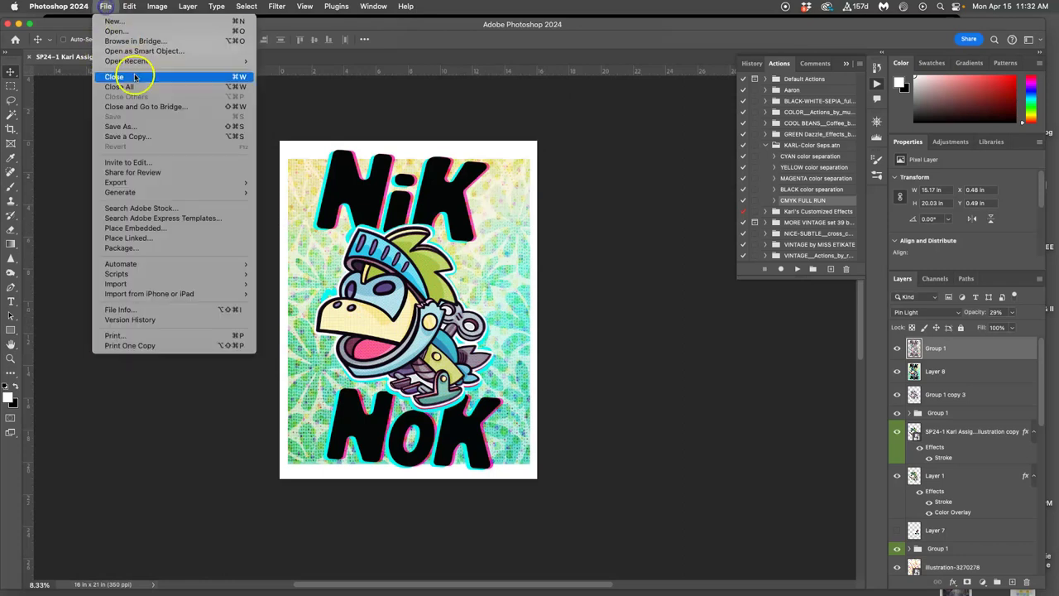
{"action": "left_click", "coordinate": [133, 138]}
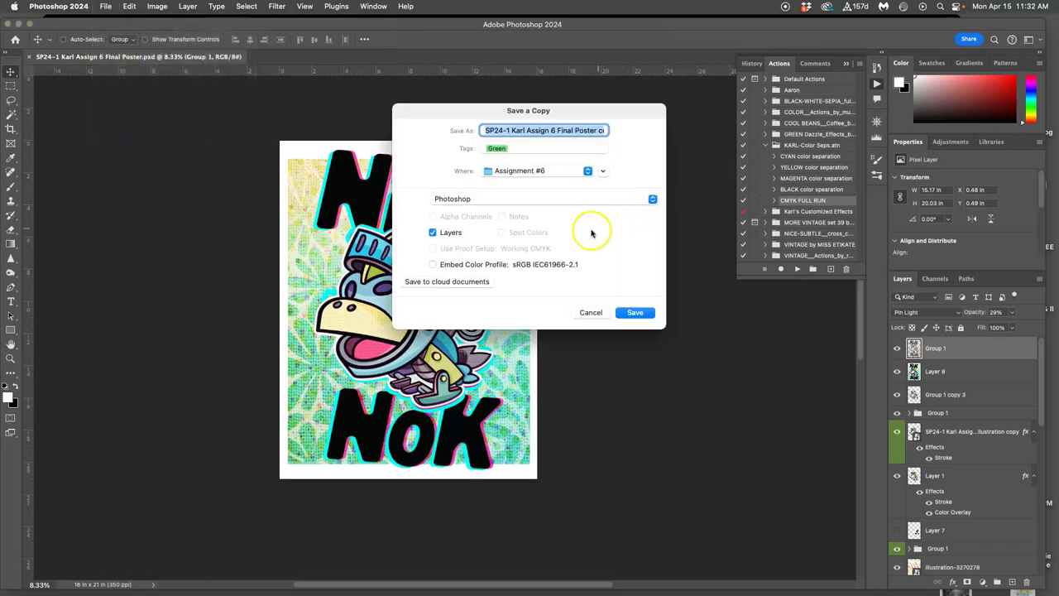
{"action": "left_click", "coordinate": [515, 200]}
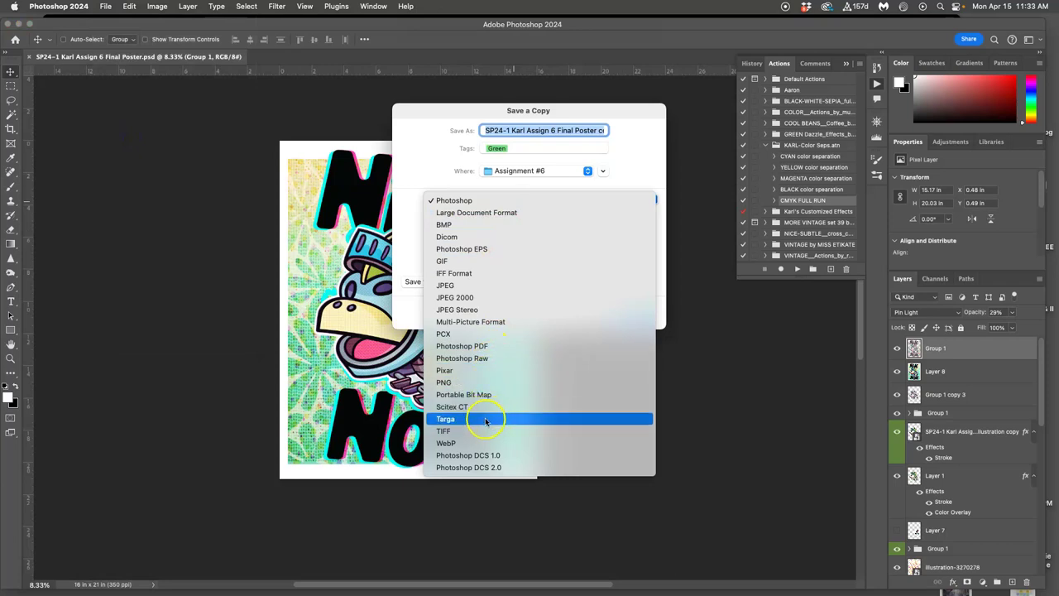
{"action": "left_click", "coordinate": [469, 286]}
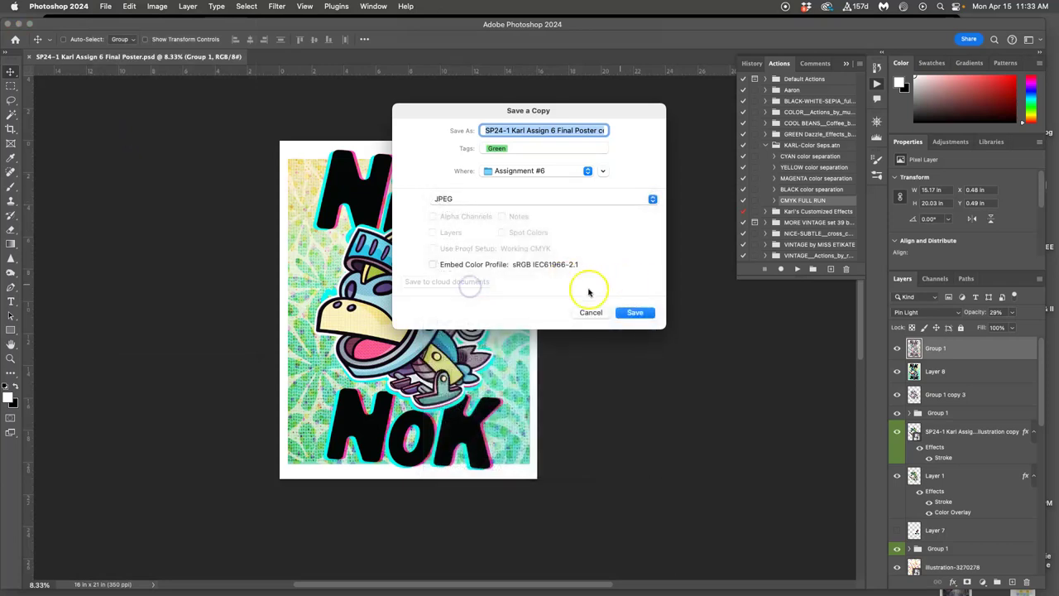
{"action": "left_click", "coordinate": [634, 312]}
{"action": "left_click_drag", "start_coordinate": [516, 218], "coordinate": [551, 221]}
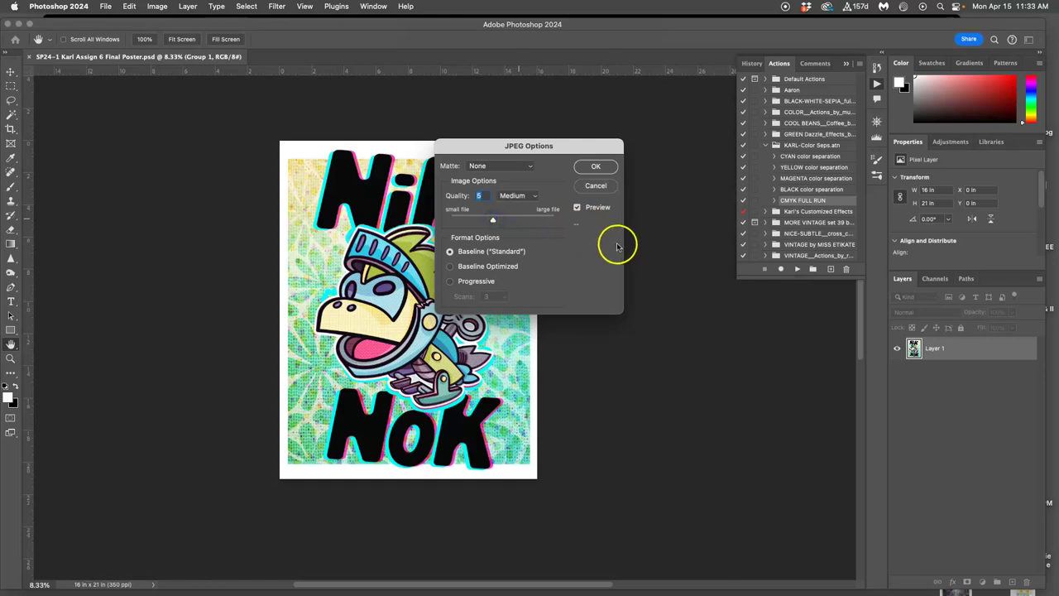
{"action": "left_click", "coordinate": [596, 168]}
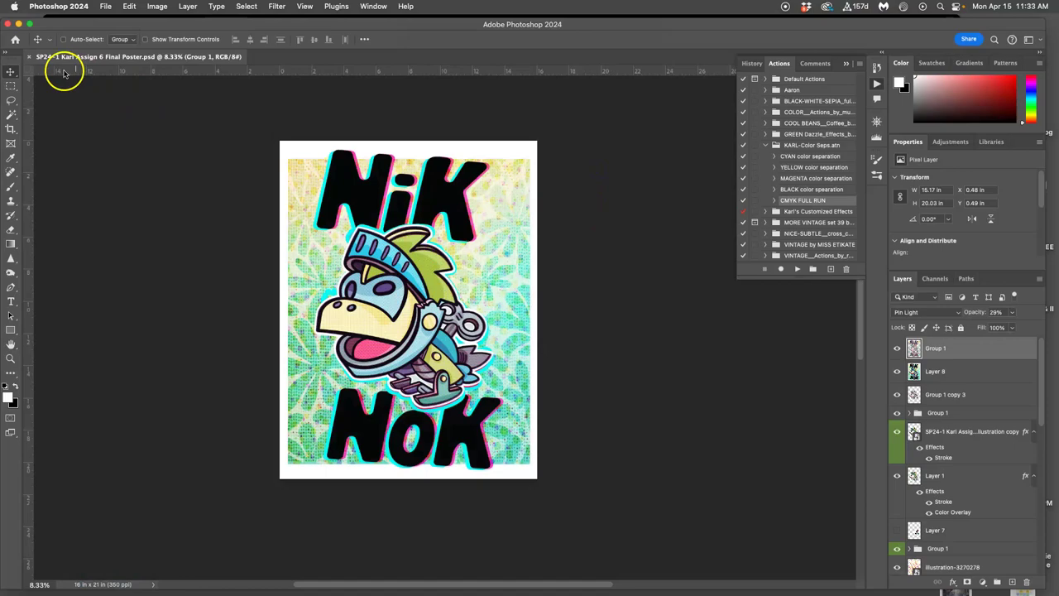
Step: Close the poster and Home screen, bring the browser forward, and dismiss the clipboard alert
{"action": "left_click", "coordinate": [29, 56]}
{"action": "left_click", "coordinate": [9, 24]}
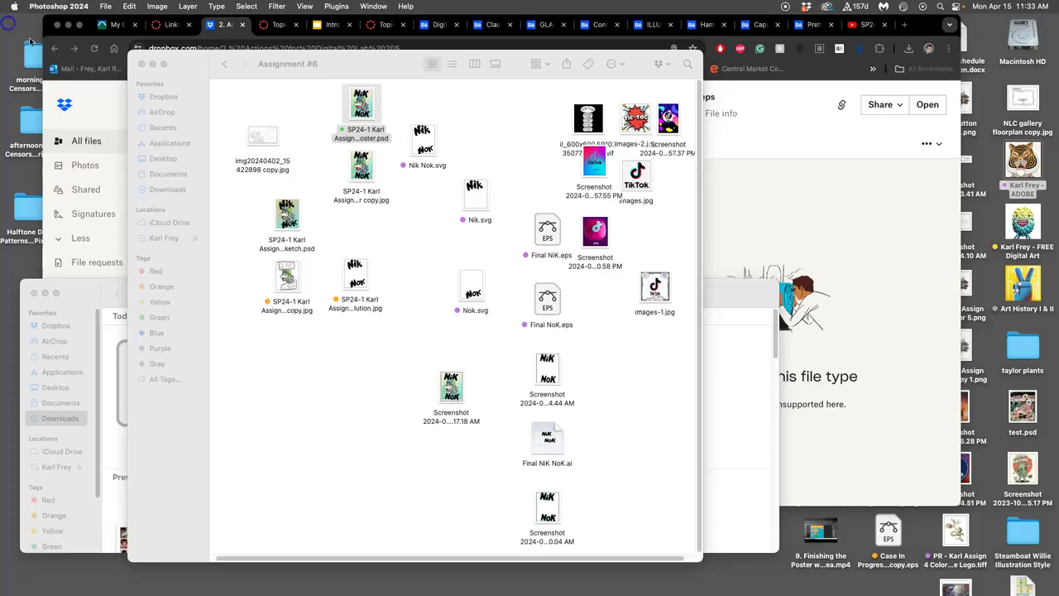
{"action": "left_click", "coordinate": [753, 186]}
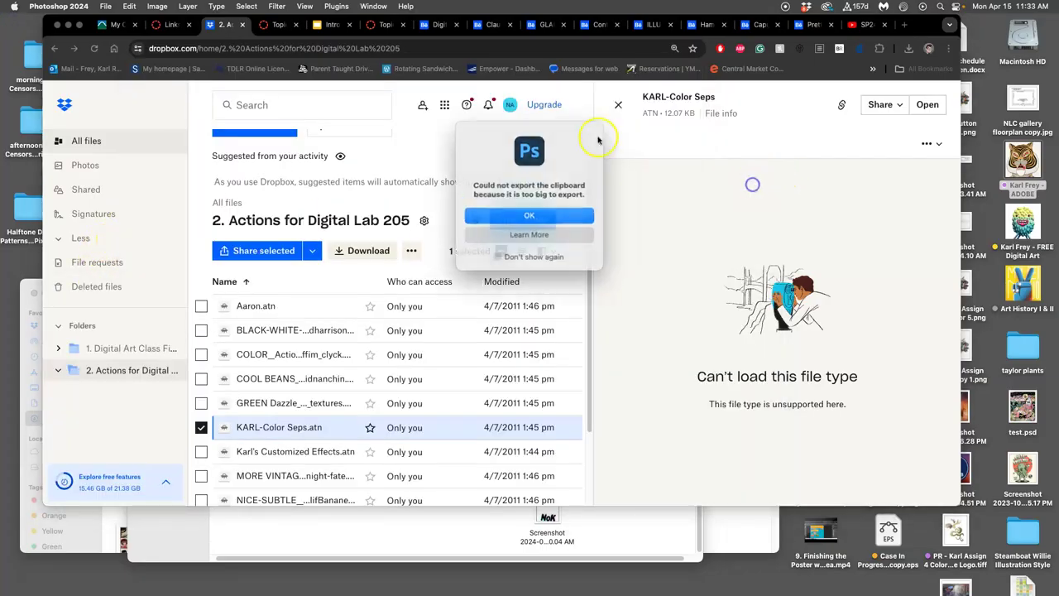
{"action": "left_click", "coordinate": [533, 218]}
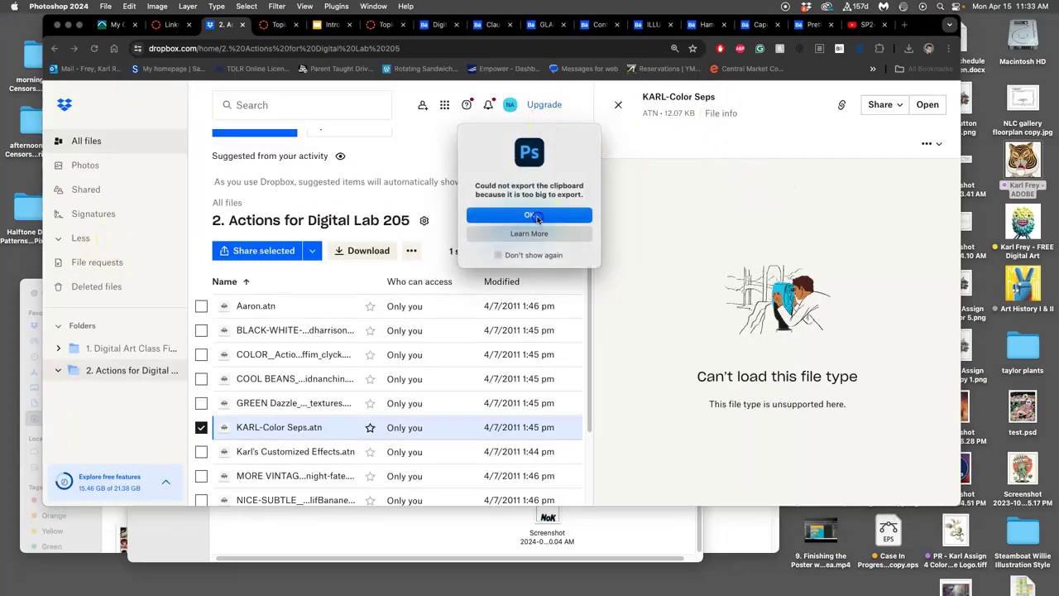
Step: Put the posted Canvas discussion reply into edit mode
{"action": "left_click", "coordinate": [180, 24]}
{"action": "left_click", "coordinate": [278, 25]}
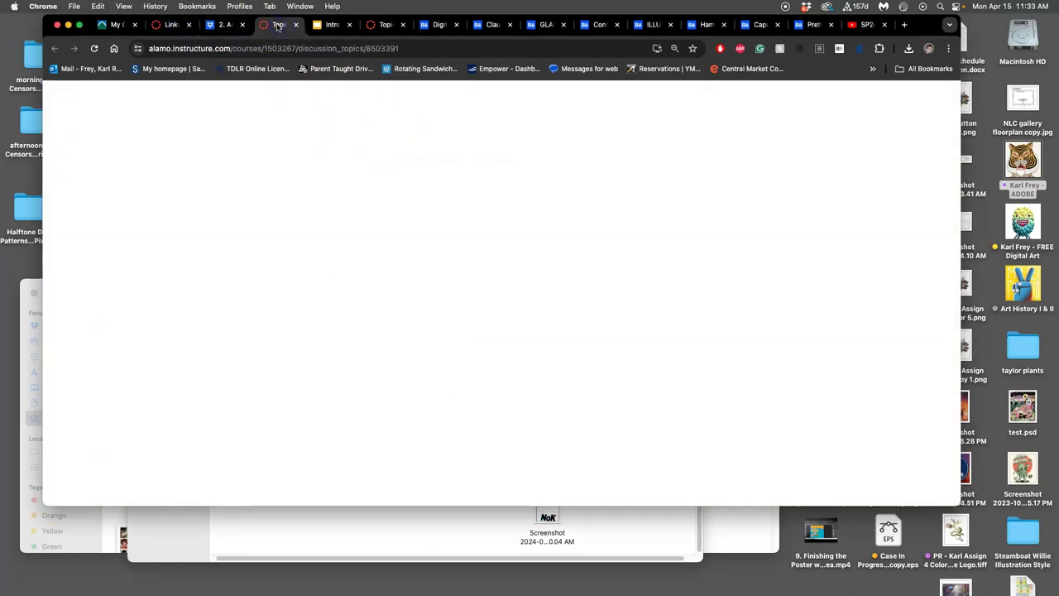
{"action": "left_click", "coordinate": [719, 532]}
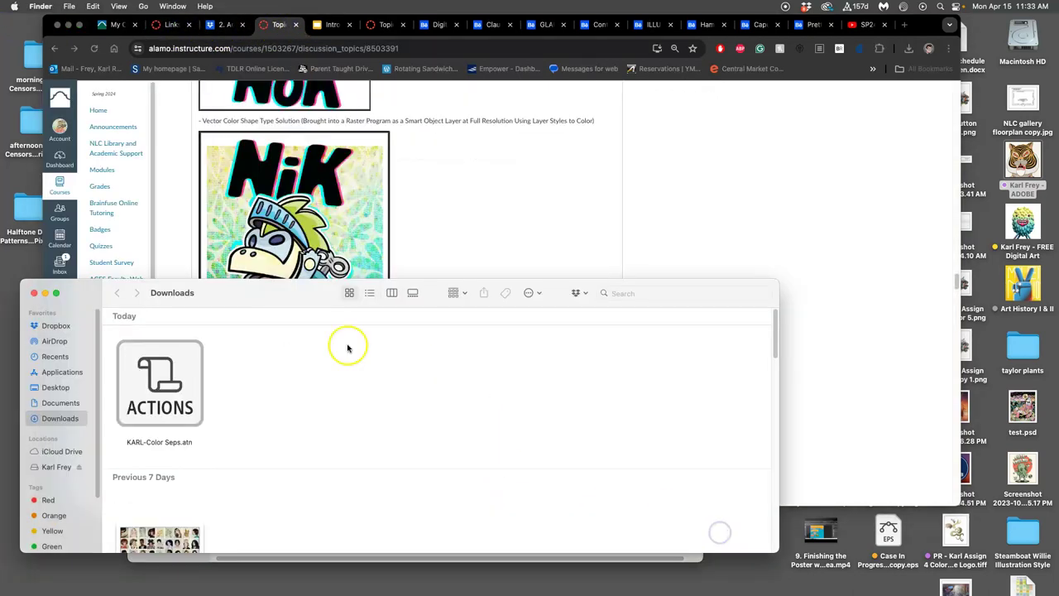
{"action": "left_click", "coordinate": [397, 239]}
{"action": "scroll", "coordinate": [562, 221], "scroll_direction": "up", "scroll_amount": 10}
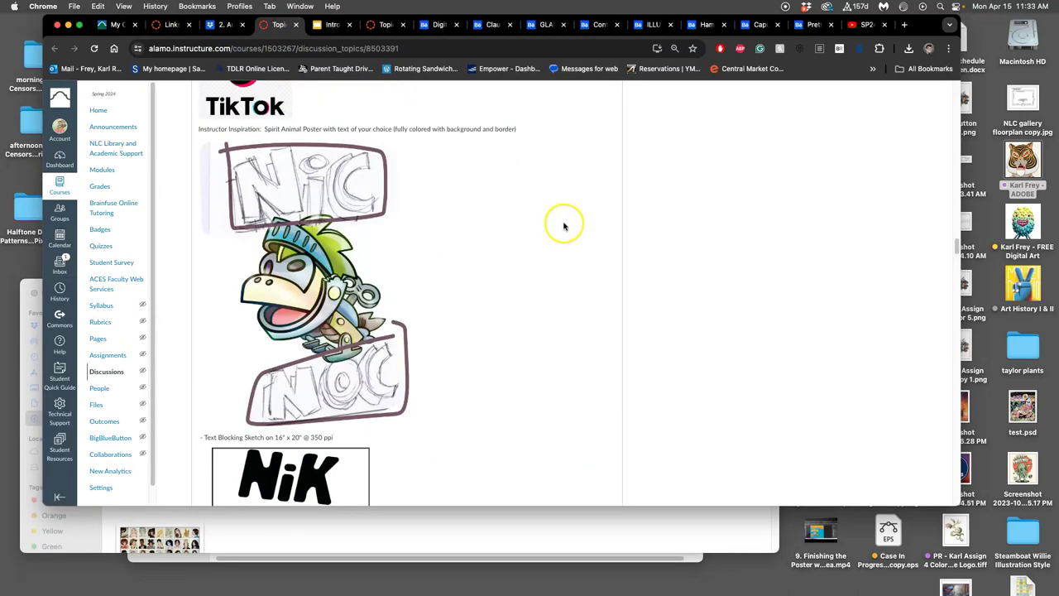
{"action": "scroll", "coordinate": [563, 225], "scroll_direction": "up", "scroll_amount": 5}
{"action": "left_click", "coordinate": [608, 185]}
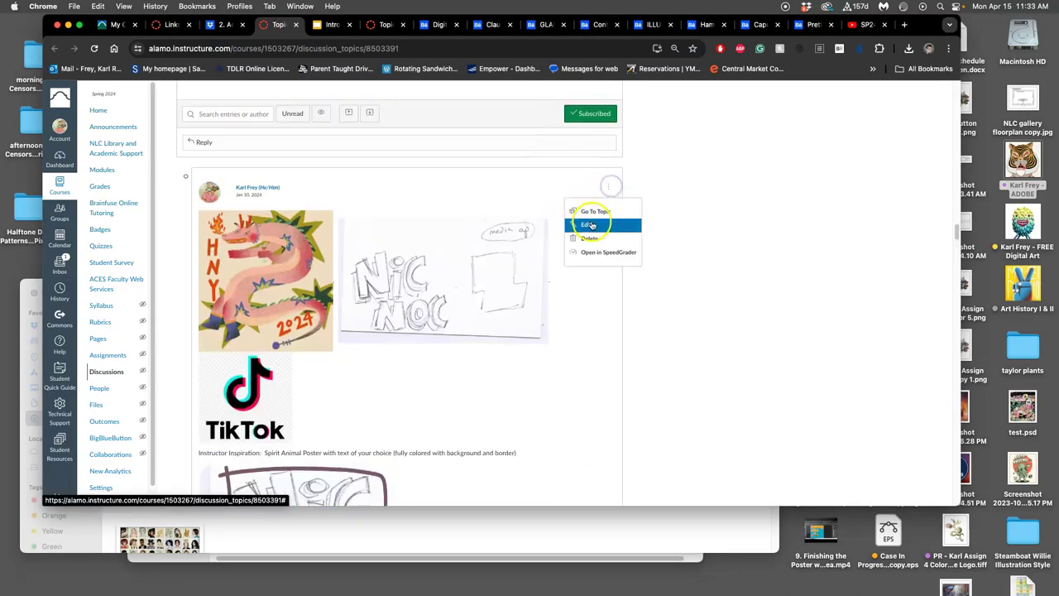
{"action": "left_click", "coordinate": [590, 225]}
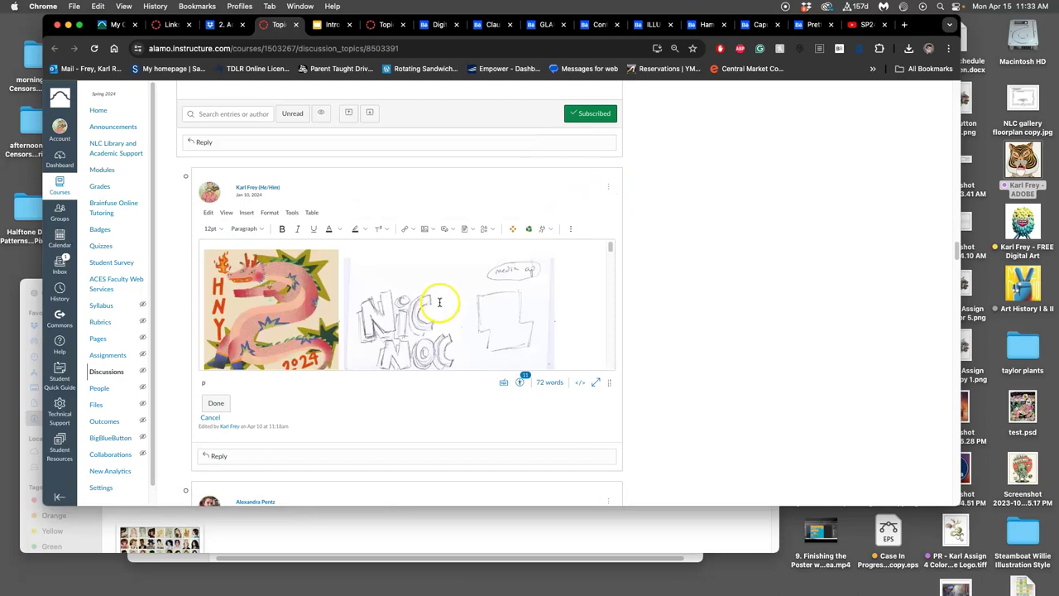
Step: Add a new line after the poster caption and drop the poster JPEG copy into the reply
{"action": "scroll", "coordinate": [438, 301], "scroll_direction": "down", "scroll_amount": 5}
{"action": "scroll", "coordinate": [439, 300], "scroll_direction": "down", "scroll_amount": 5}
{"action": "left_click", "coordinate": [427, 321]}
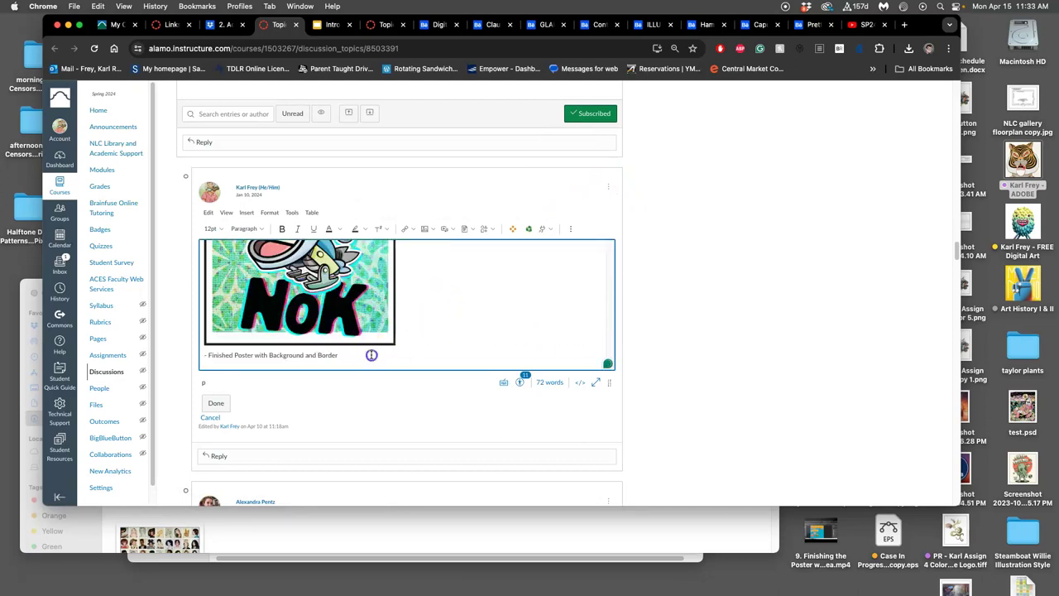
{"action": "key", "text": "Return"}
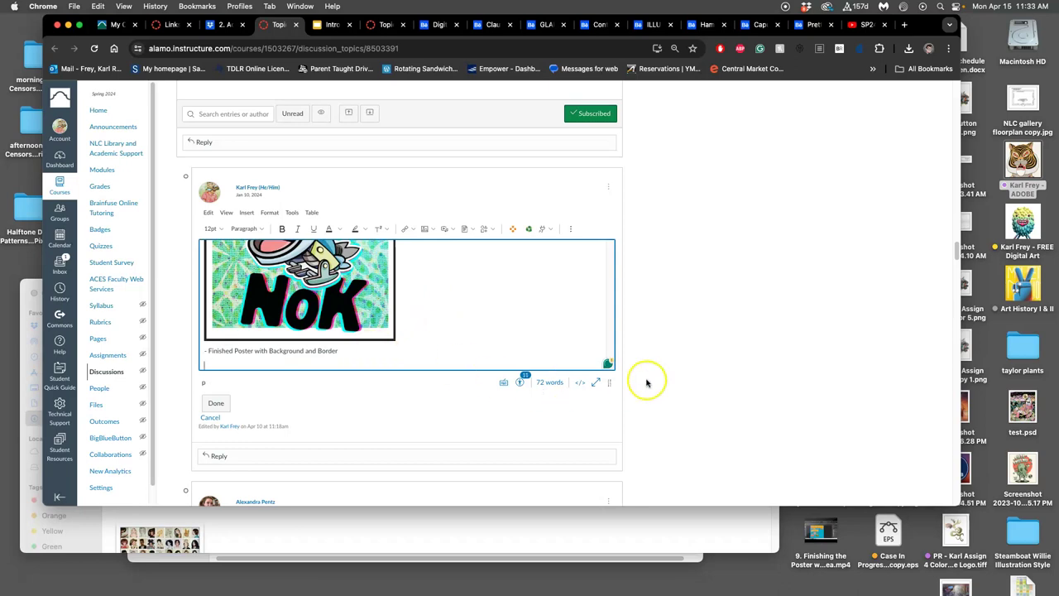
{"action": "left_click", "coordinate": [683, 561]}
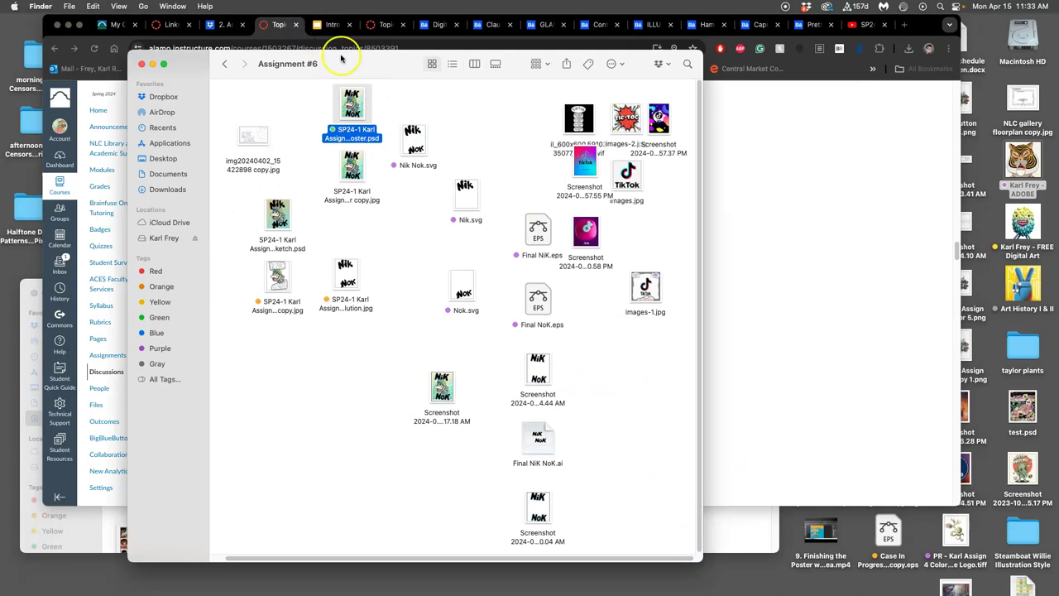
{"action": "left_click_drag", "start_coordinate": [340, 58], "coordinate": [718, 141]}
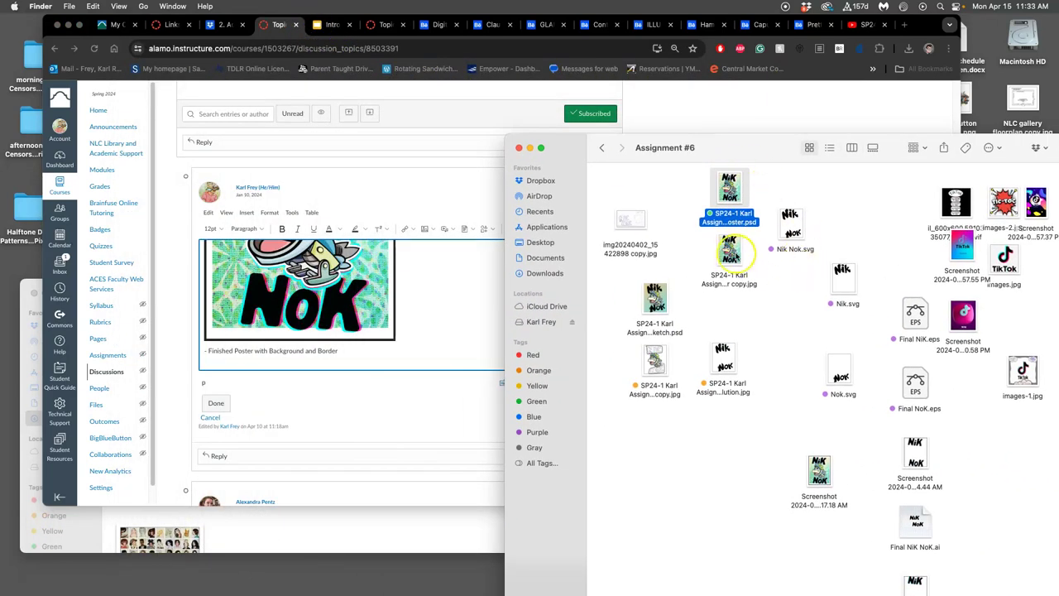
{"action": "left_click_drag", "start_coordinate": [729, 248], "coordinate": [333, 359]}
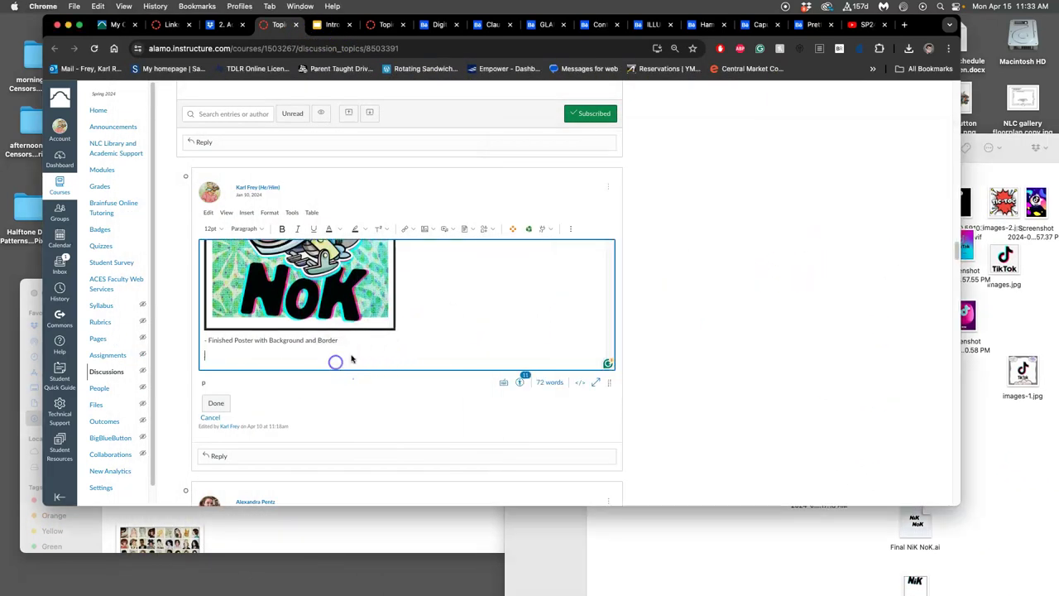
{"action": "left_click", "coordinate": [986, 392]}
Step: Tag the final poster JPEG Orange in the Assignment #6 folder
{"action": "left_click", "coordinate": [768, 285]}
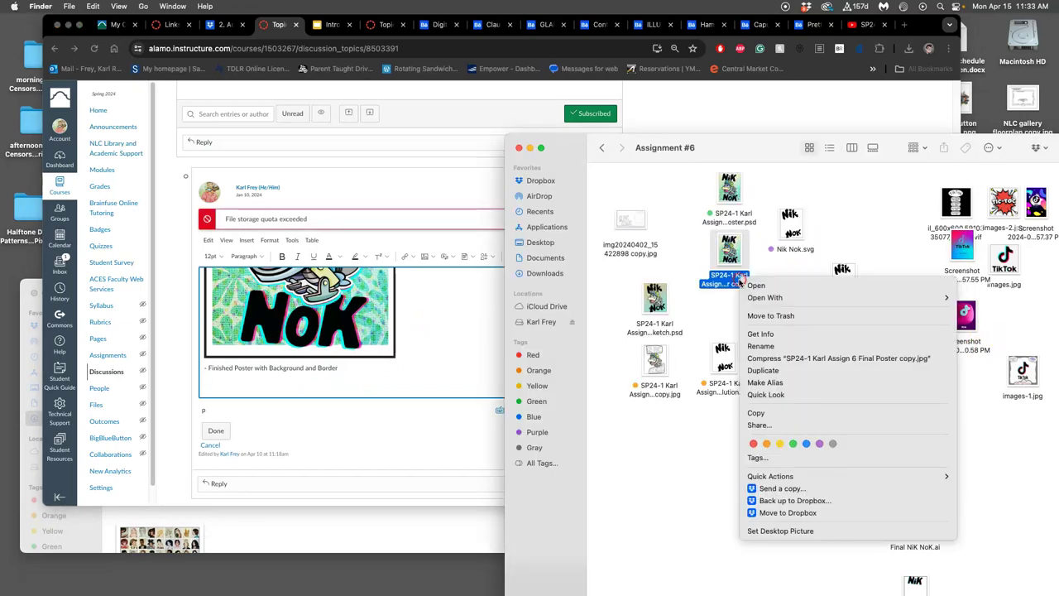
{"action": "left_click", "coordinate": [767, 442]}
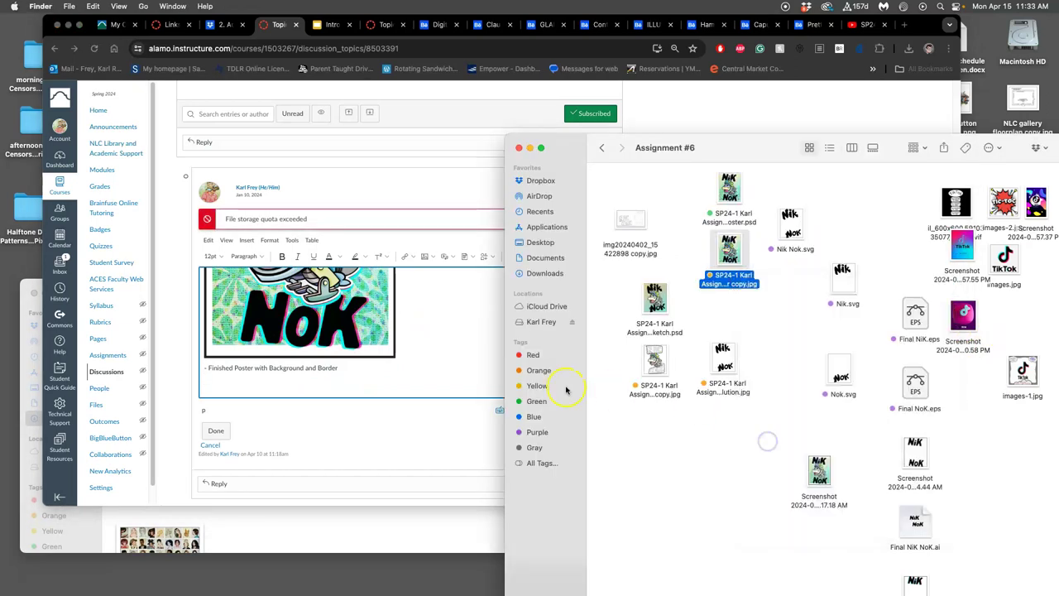
{"action": "left_click", "coordinate": [446, 378]}
{"action": "left_click", "coordinate": [978, 377]}
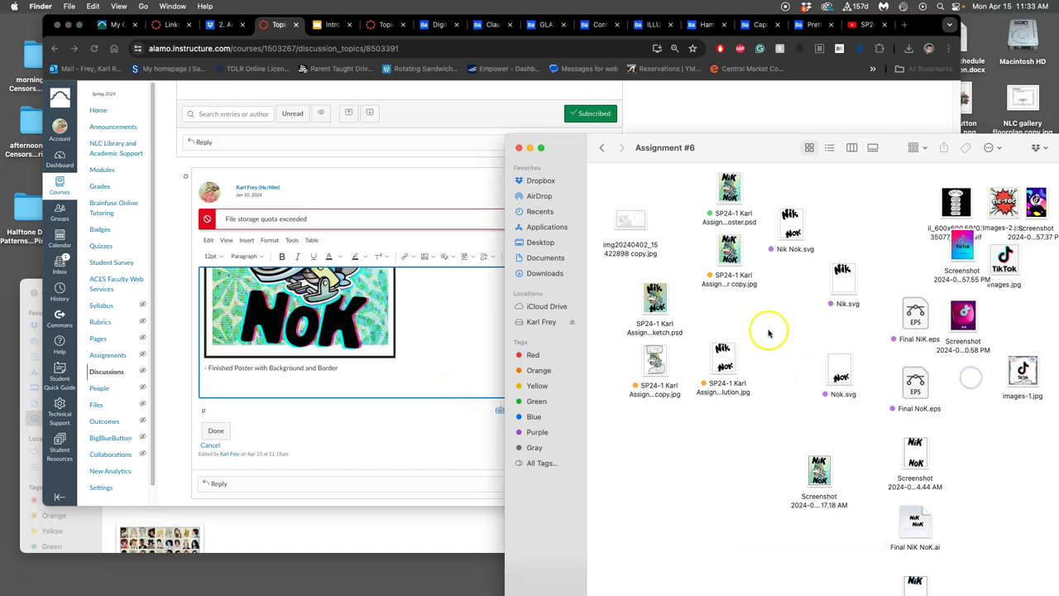
Step: Preview the final poster JPEG in the image viewer
{"action": "double_click", "coordinate": [732, 257]}
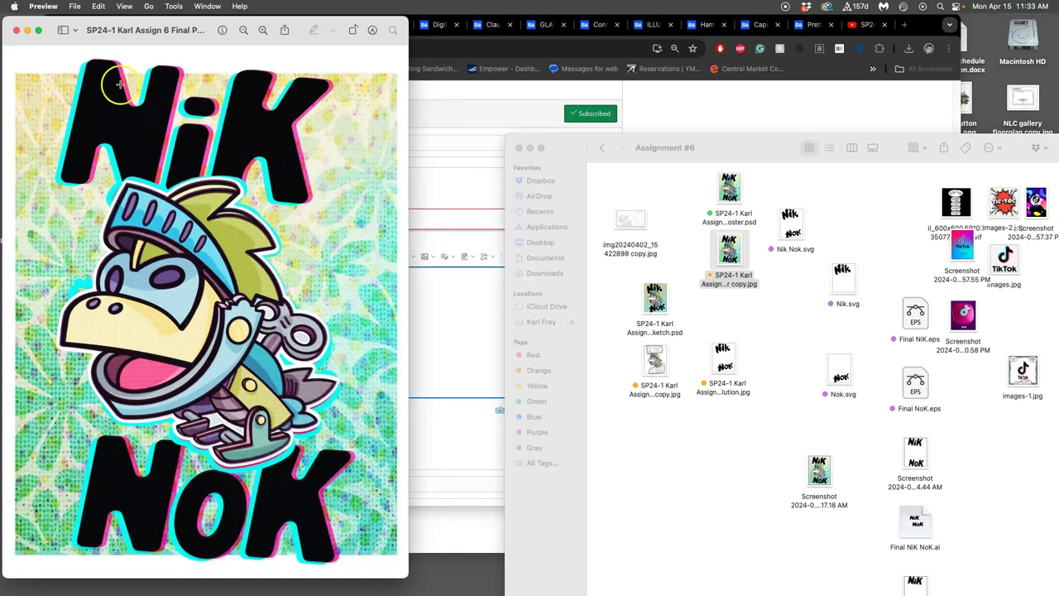
{"action": "left_click", "coordinate": [172, 7]}
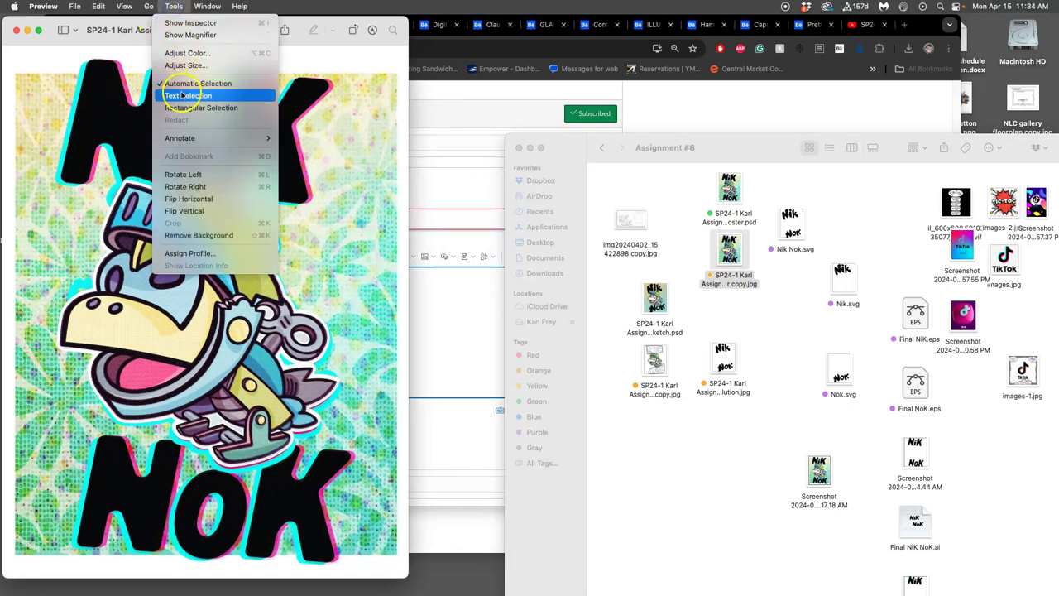
{"action": "left_click", "coordinate": [17, 28]}
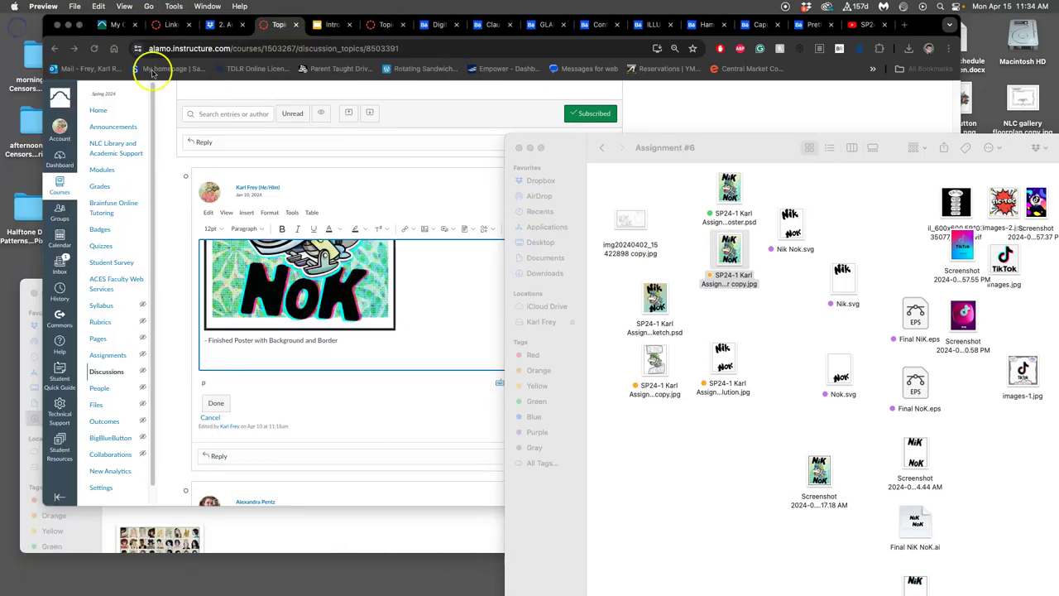
{"action": "left_click", "coordinate": [732, 277]}
Step: Check the poster JPEG's 4.9 MB size with Get Info, then return to the discussion page
{"action": "right_click", "coordinate": [732, 262]}
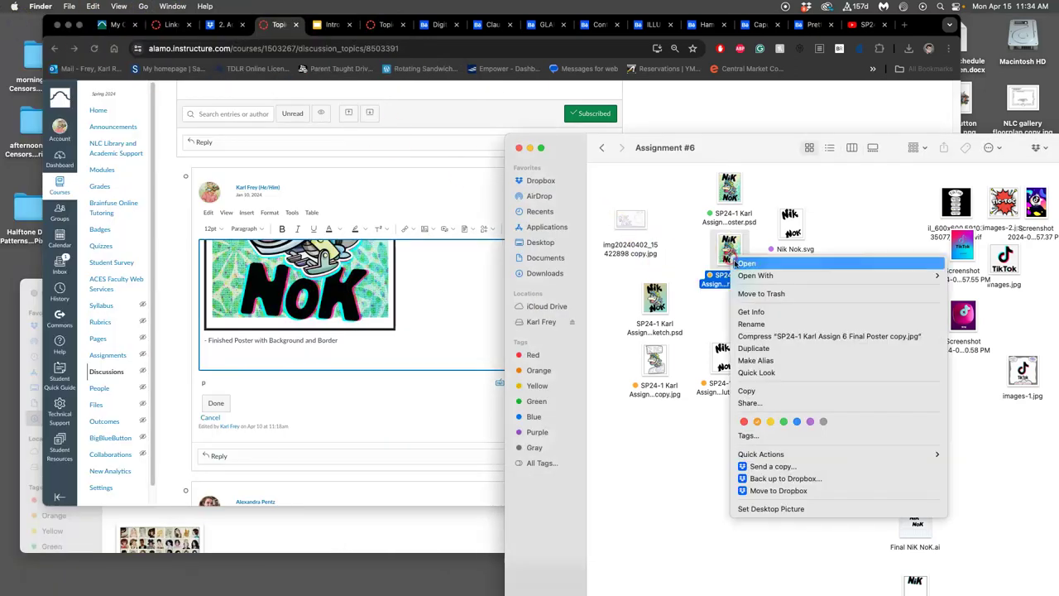
{"action": "left_click", "coordinate": [752, 312]}
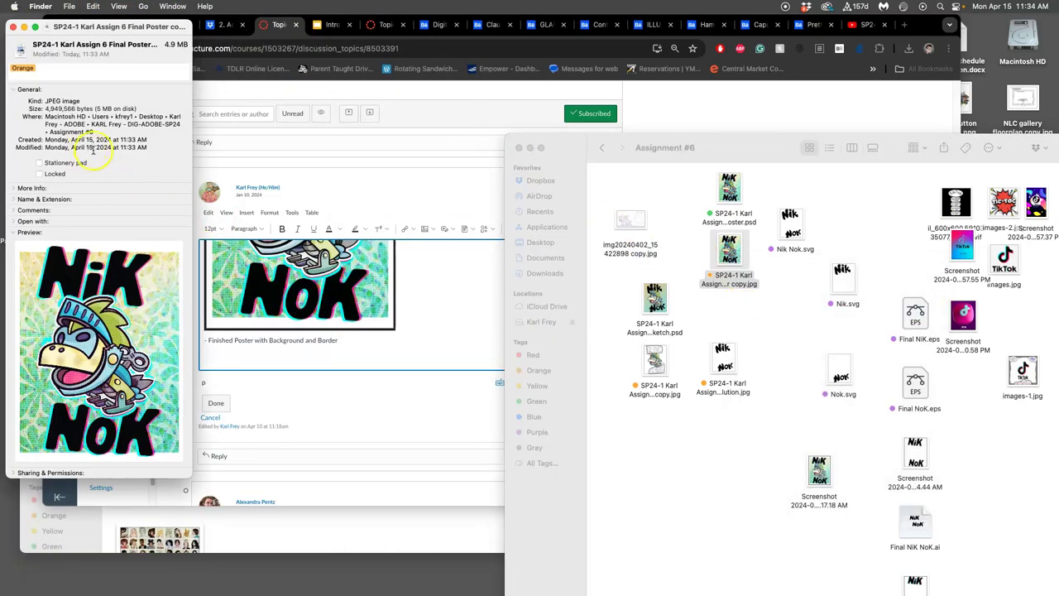
{"action": "left_click", "coordinate": [13, 28]}
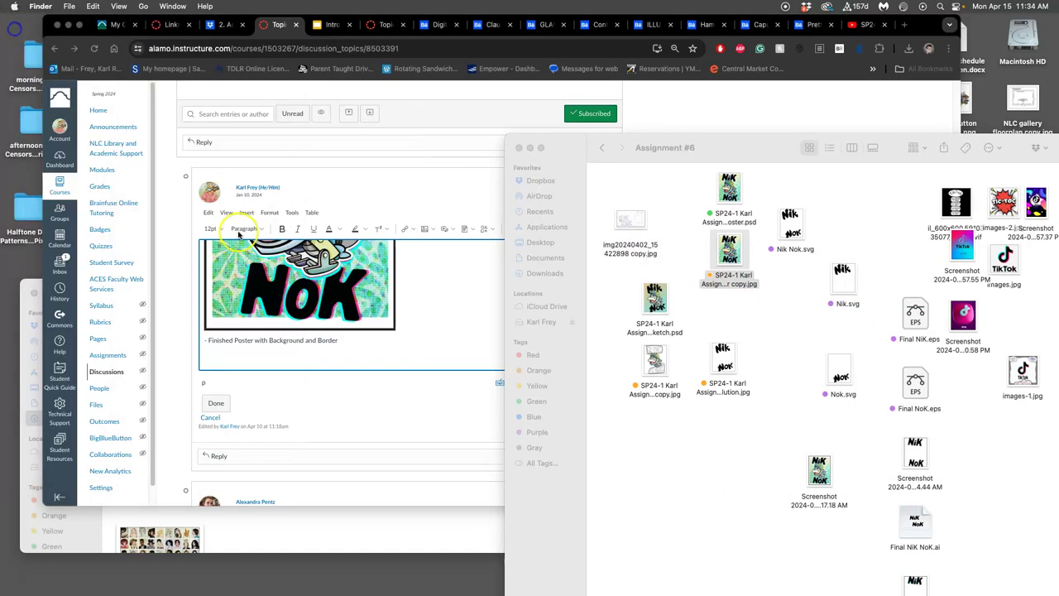
{"action": "left_click", "coordinate": [253, 356]}
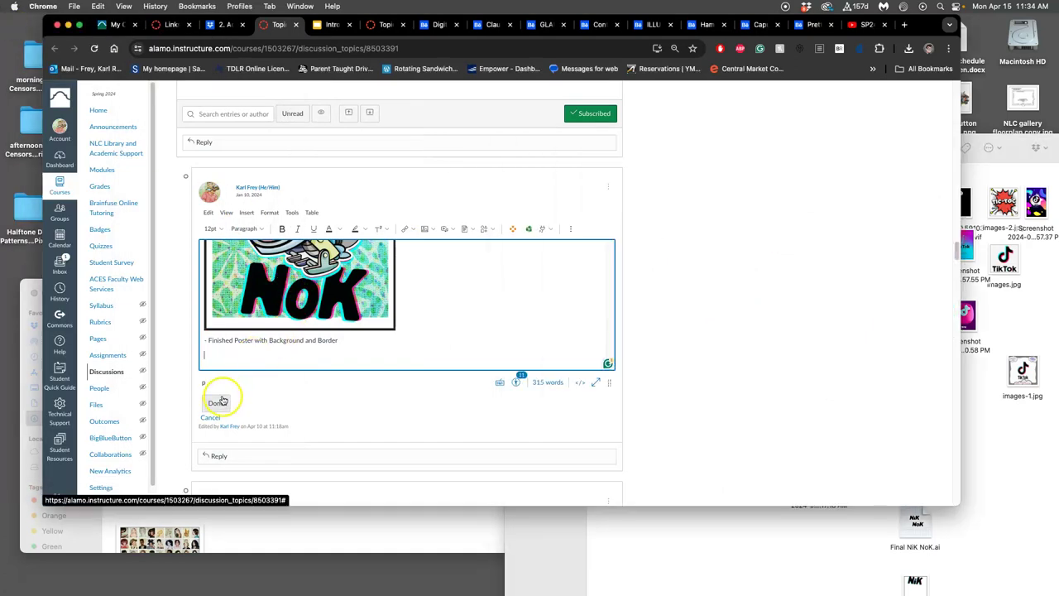
Step: Save the edited poster post and start a reply headed 'WITH CMYK COLOR Separation (Know Your Screen Angles):'
{"action": "left_click", "coordinate": [219, 401]}
{"action": "scroll", "coordinate": [303, 399], "scroll_direction": "down", "scroll_amount": 5}
{"action": "scroll", "coordinate": [302, 396], "scroll_direction": "down", "scroll_amount": 5}
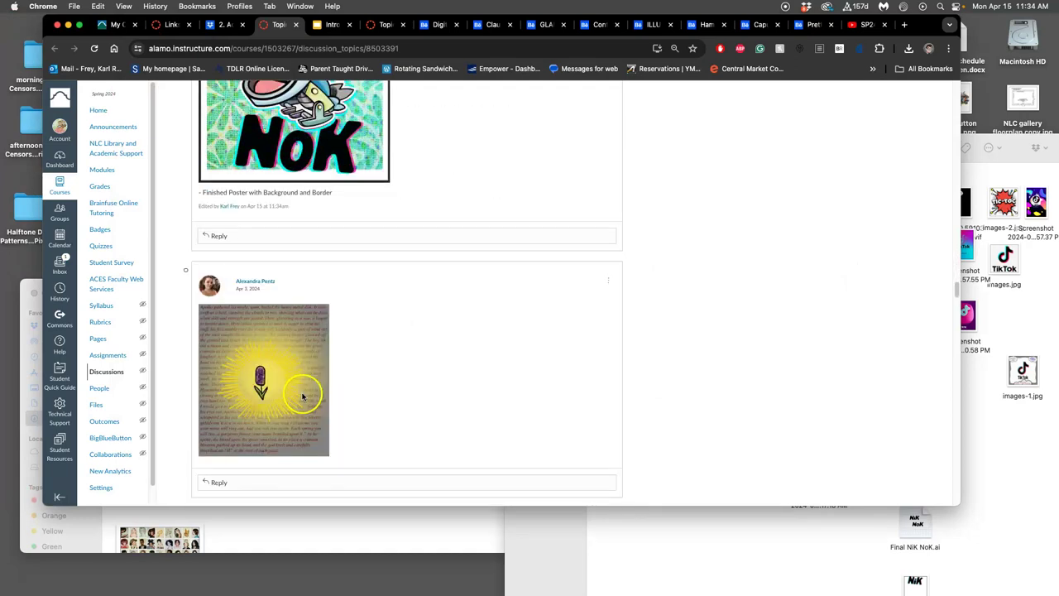
{"action": "left_click", "coordinate": [254, 388]}
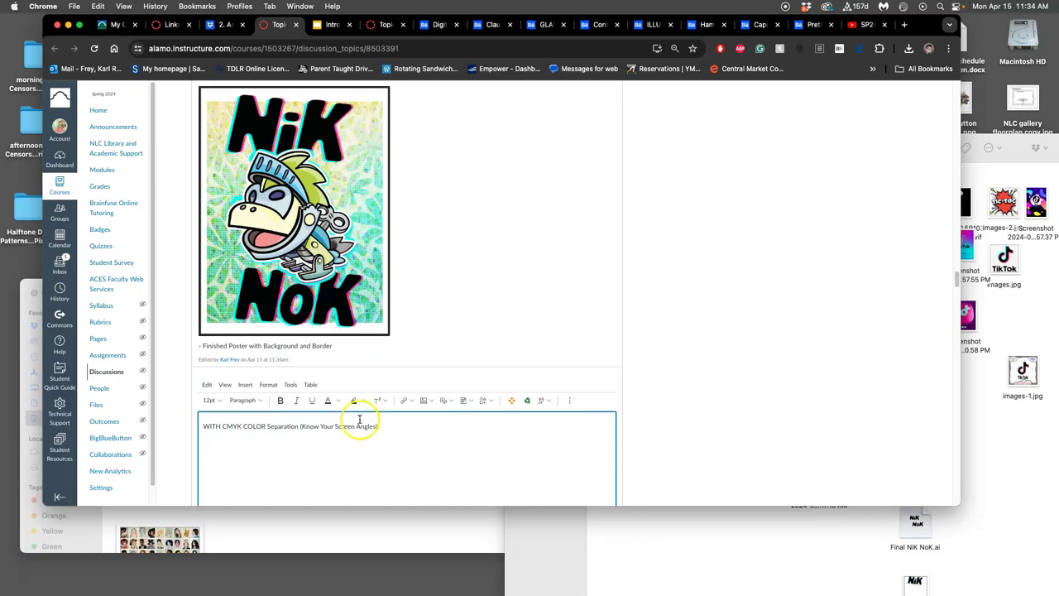
Step: Drag the final poster JPEG from the Assignment #6 folder into the reply
{"action": "left_click", "coordinate": [989, 381]}
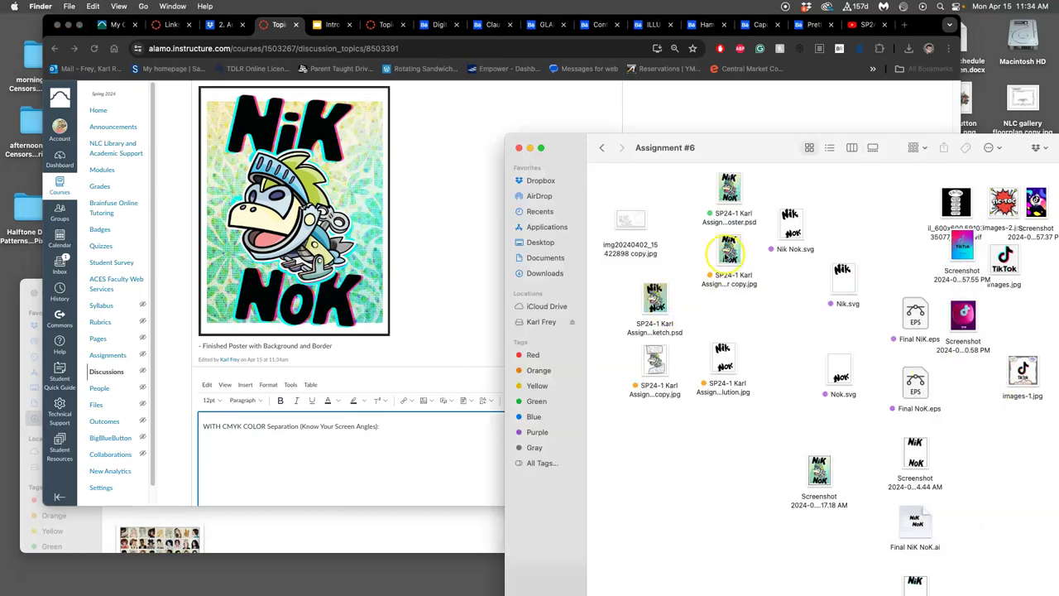
{"action": "left_click_drag", "start_coordinate": [728, 248], "coordinate": [281, 446]}
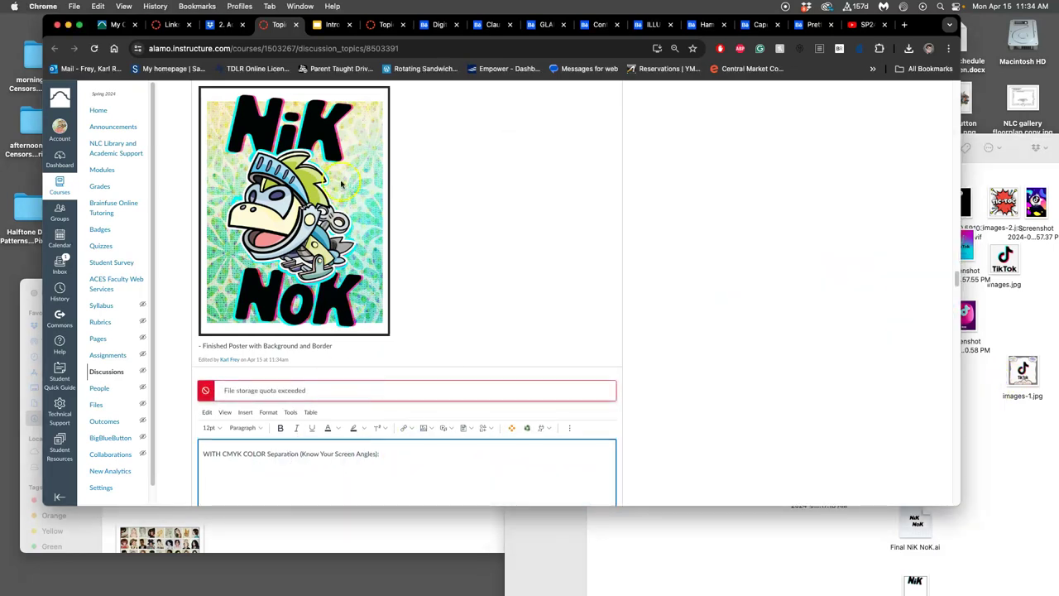
{"action": "scroll", "coordinate": [373, 348], "scroll_direction": "down", "scroll_amount": 5}
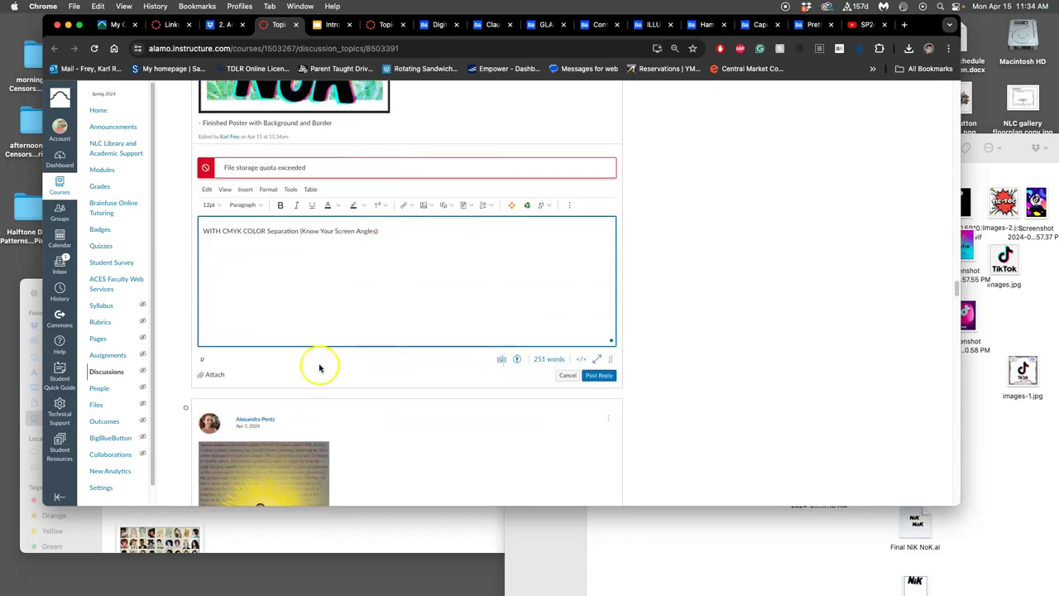
Step: Attach the final poster JPEG from ADOBE > spring 2024 > Assignment #6 to the reply
{"action": "left_click", "coordinate": [212, 374]}
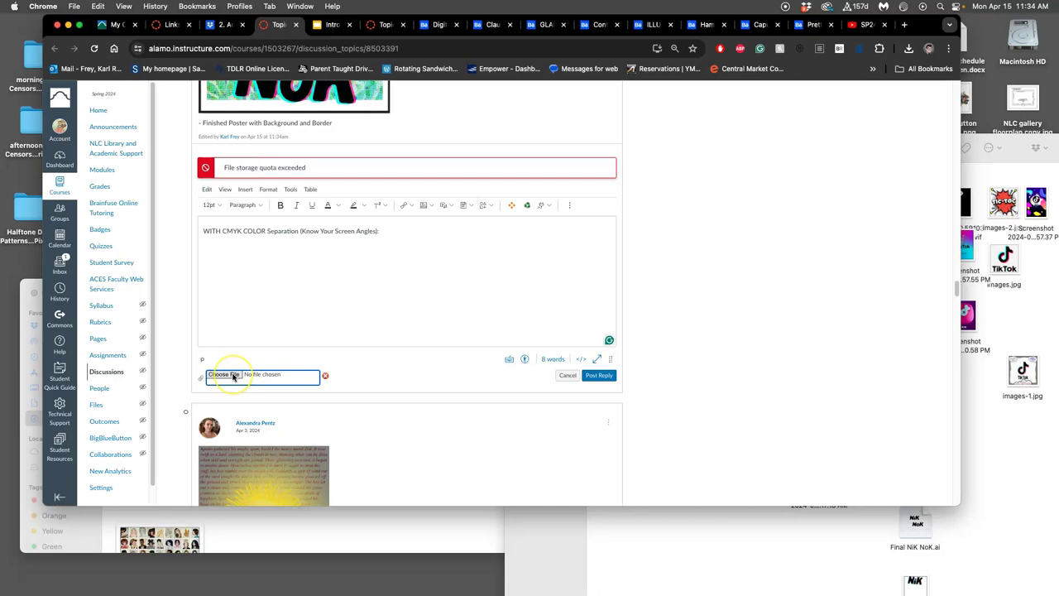
{"action": "left_click", "coordinate": [233, 376]}
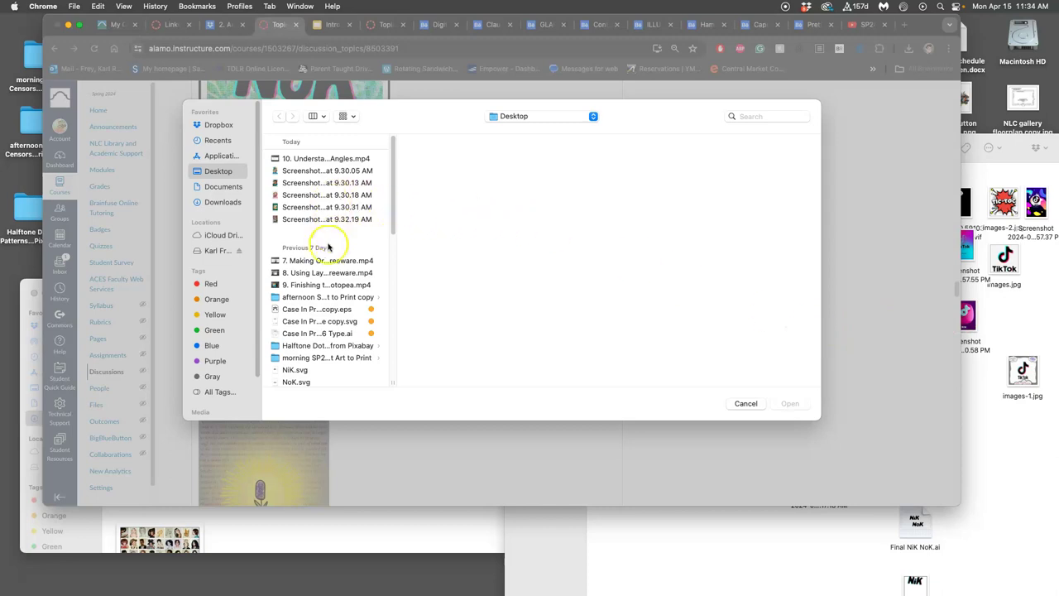
{"action": "scroll", "coordinate": [312, 289], "scroll_direction": "down", "scroll_amount": 10}
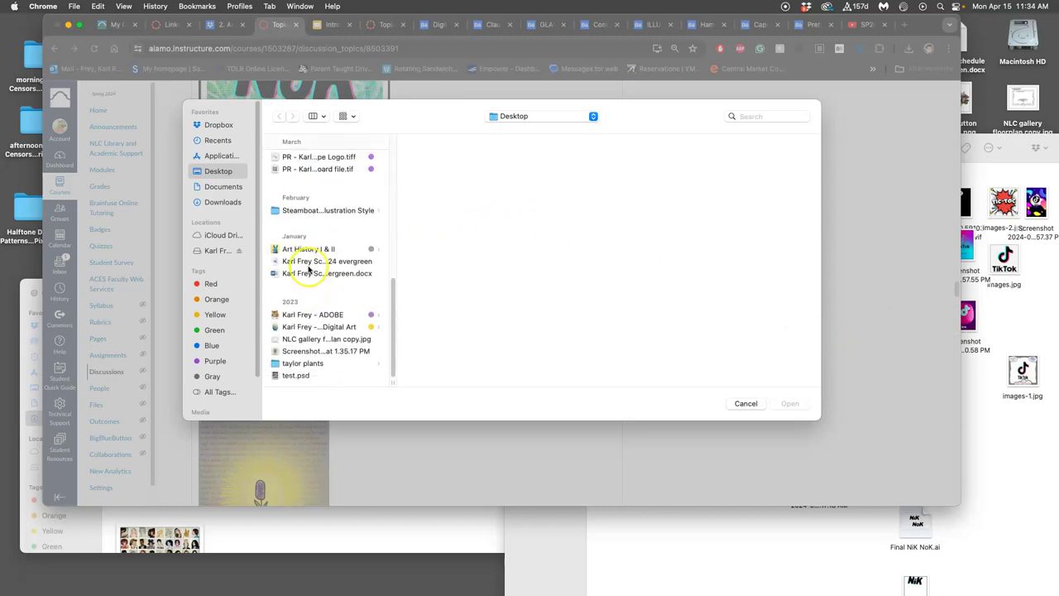
{"action": "left_click", "coordinate": [311, 315]}
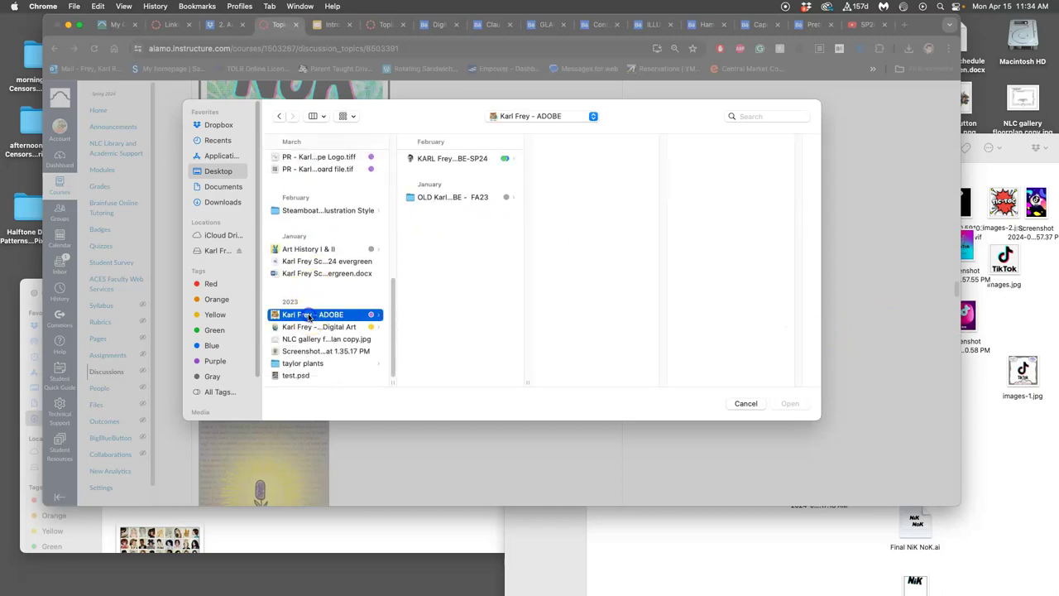
{"action": "left_click", "coordinate": [440, 162]}
{"action": "left_click", "coordinate": [577, 170]}
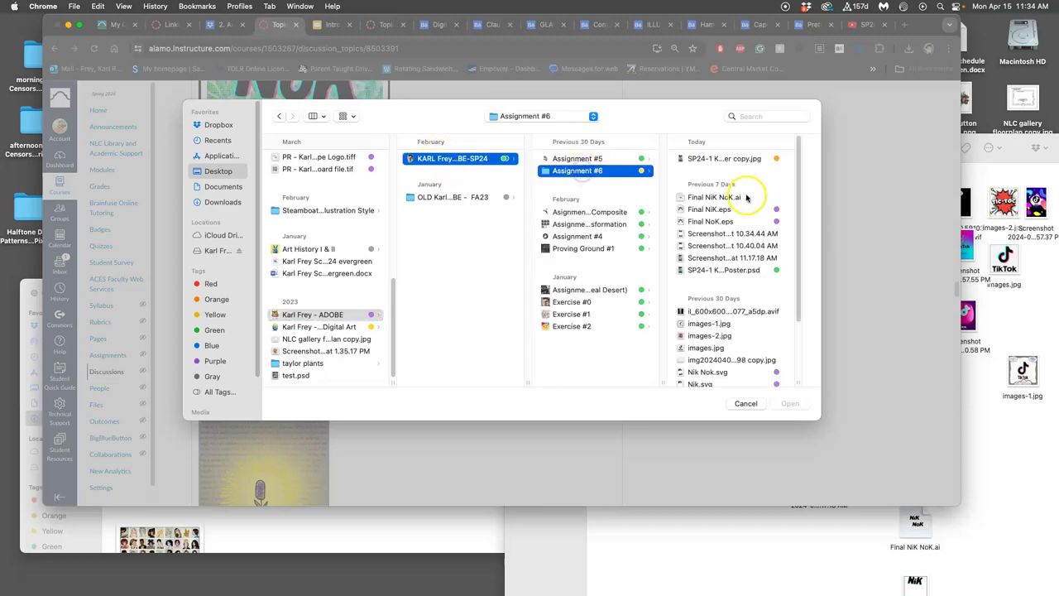
{"action": "left_click", "coordinate": [724, 158]}
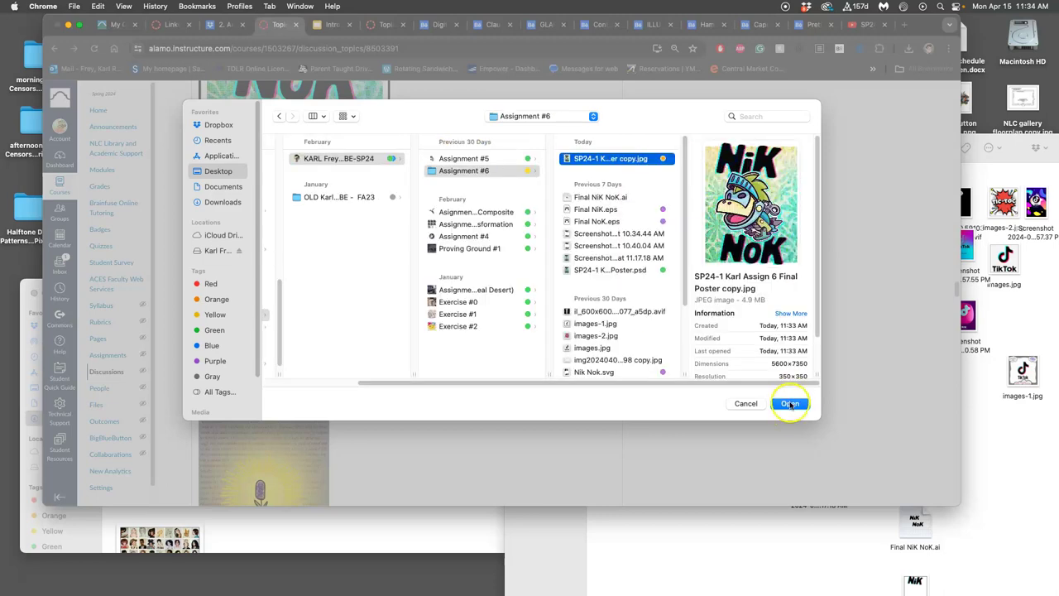
{"action": "left_click", "coordinate": [790, 404]}
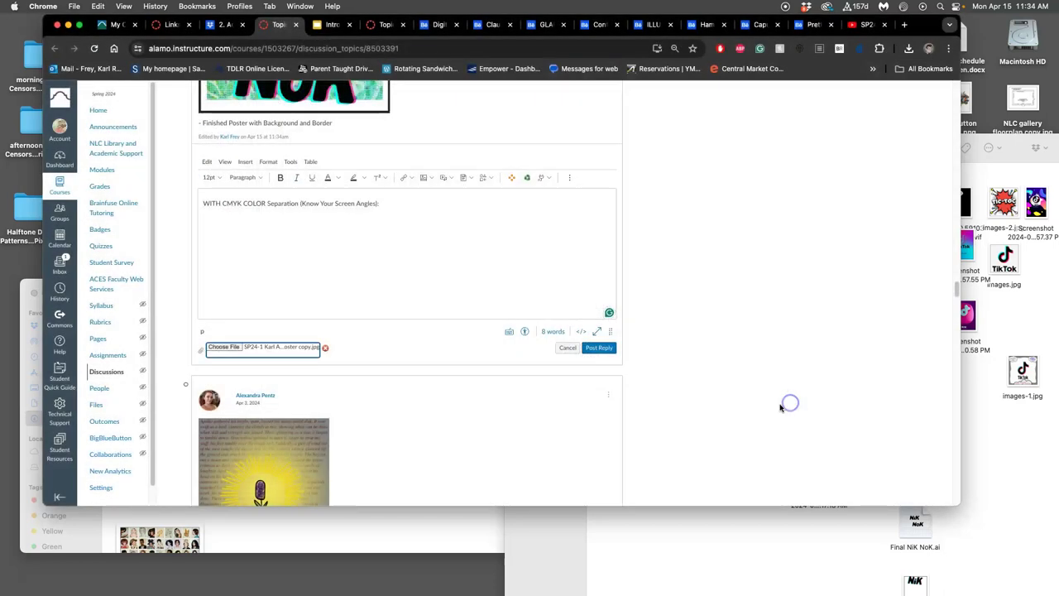
Step: Post the reply and switch to the color separation slides tab
{"action": "left_click", "coordinate": [598, 348]}
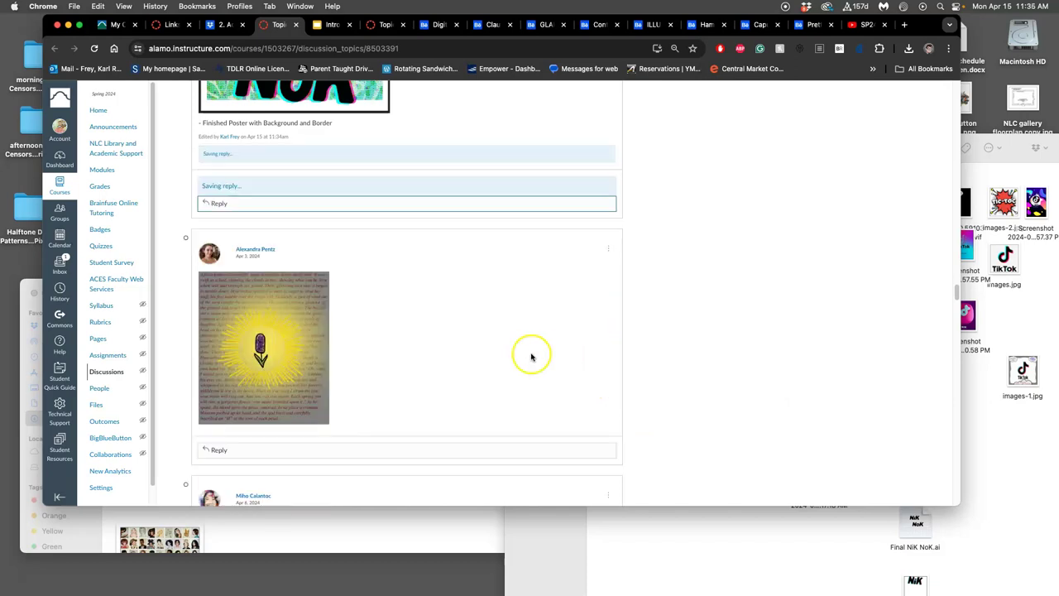
{"action": "scroll", "coordinate": [326, 196], "scroll_direction": "up", "scroll_amount": 15}
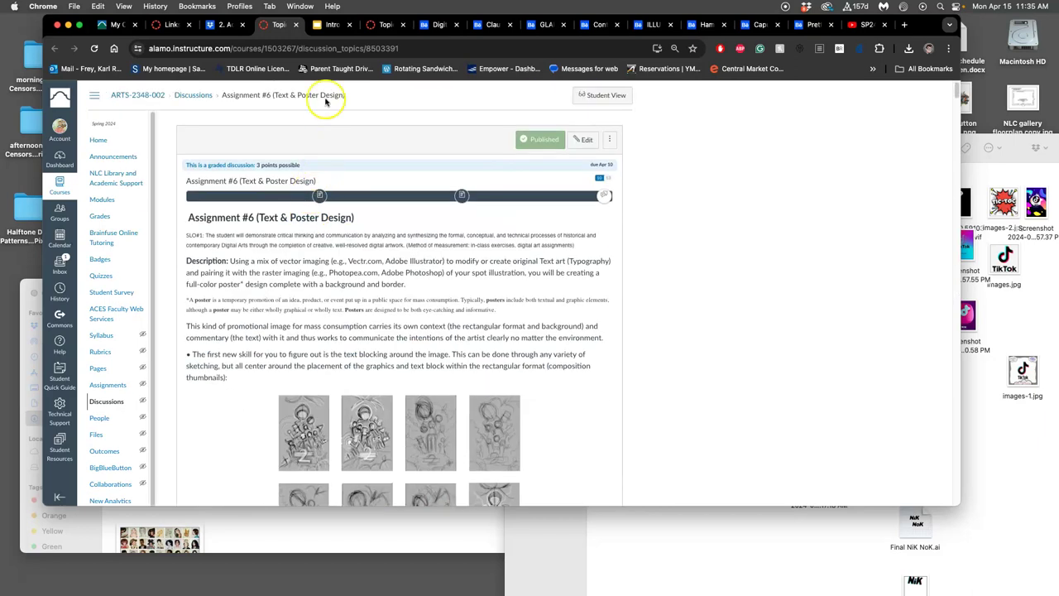
{"action": "left_click", "coordinate": [319, 24]}
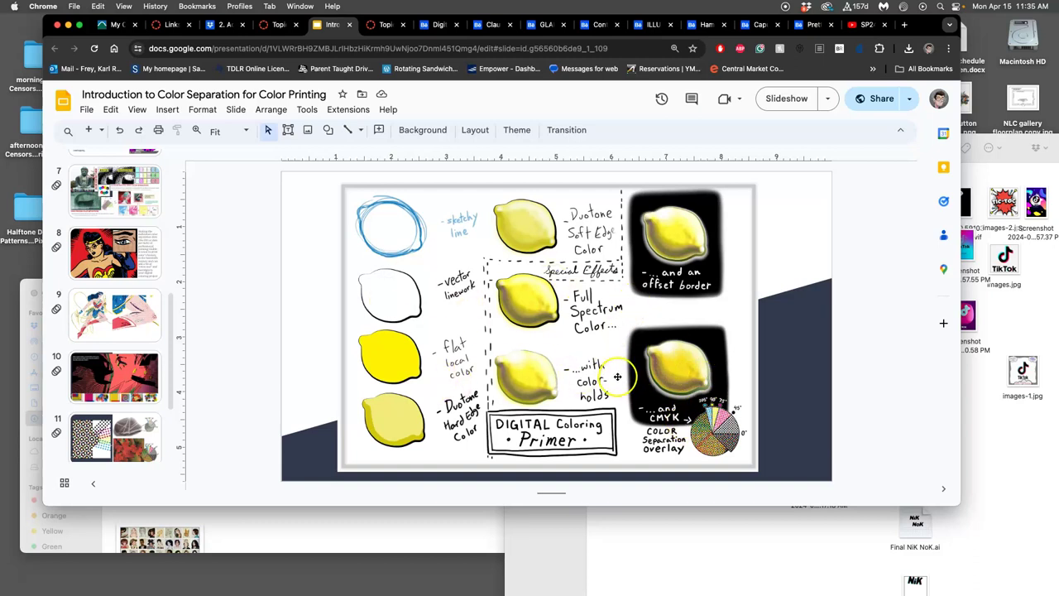
Step: In Google Slides, move via the color-separations slide 7 to slide 11's screen-angle diagrams
{"action": "scroll", "coordinate": [118, 275], "scroll_direction": "up", "scroll_amount": 5}
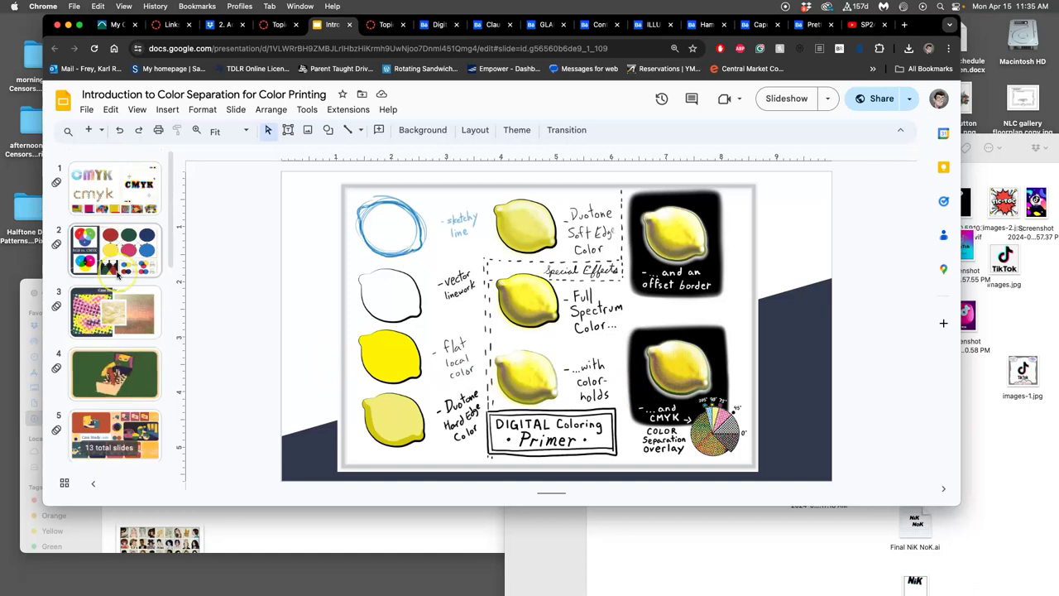
{"action": "scroll", "coordinate": [119, 276], "scroll_direction": "down", "scroll_amount": 3}
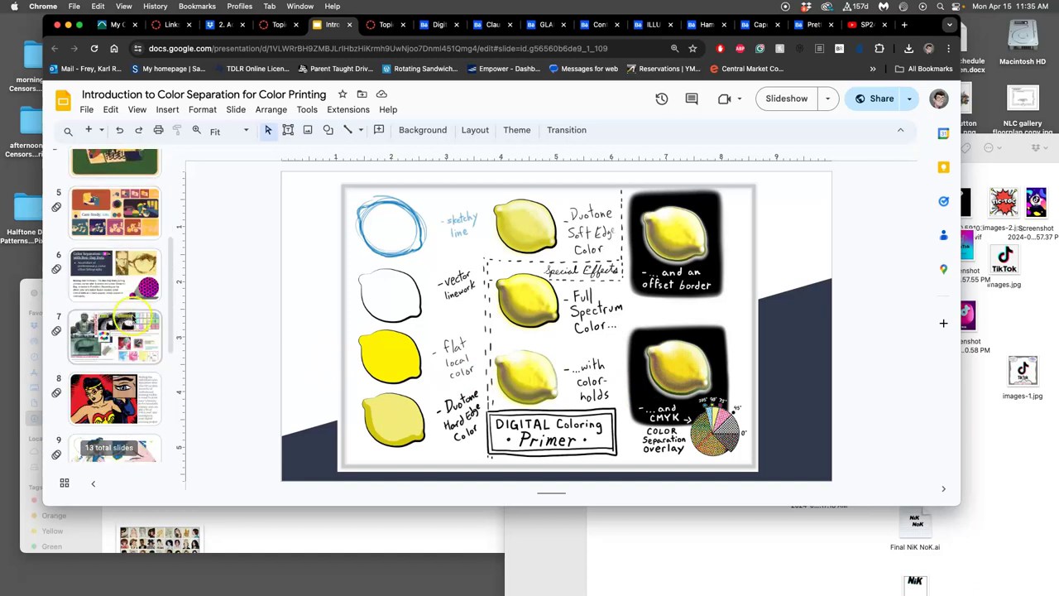
{"action": "left_click", "coordinate": [137, 331]}
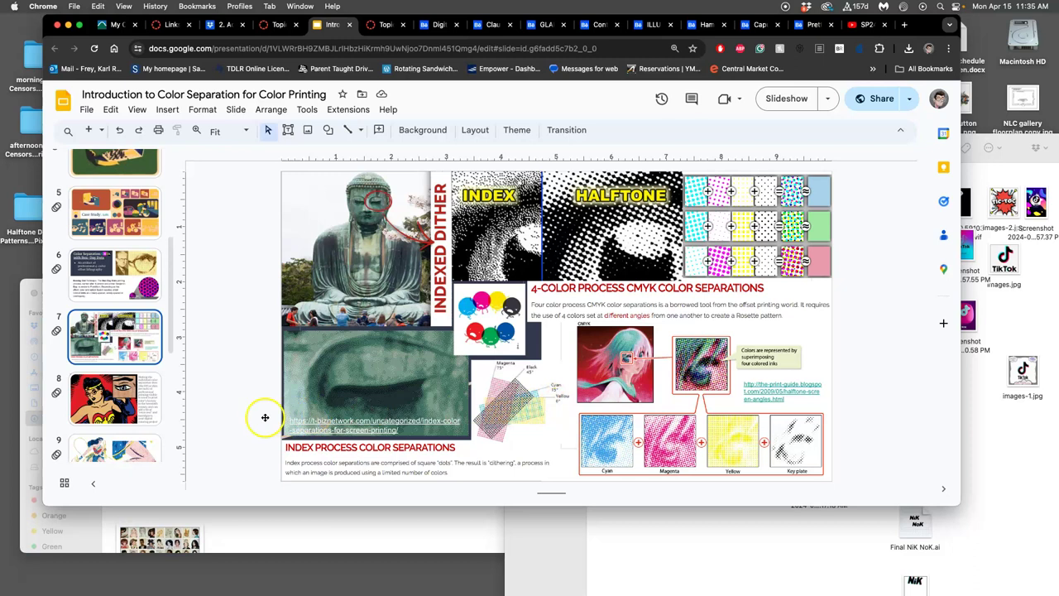
{"action": "scroll", "coordinate": [141, 405], "scroll_direction": "down", "scroll_amount": 5}
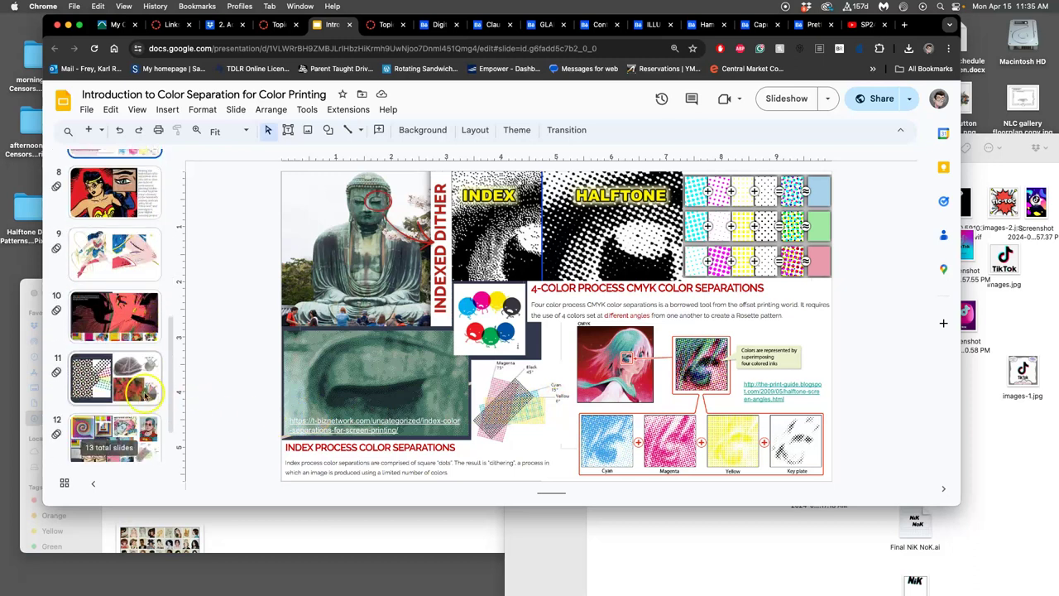
{"action": "left_click", "coordinate": [150, 376]}
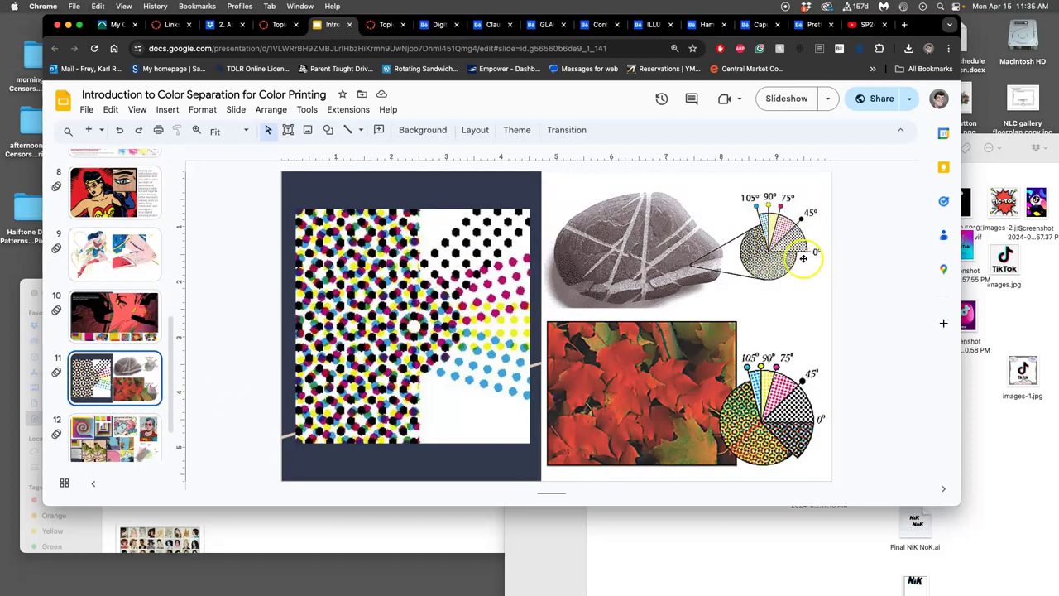